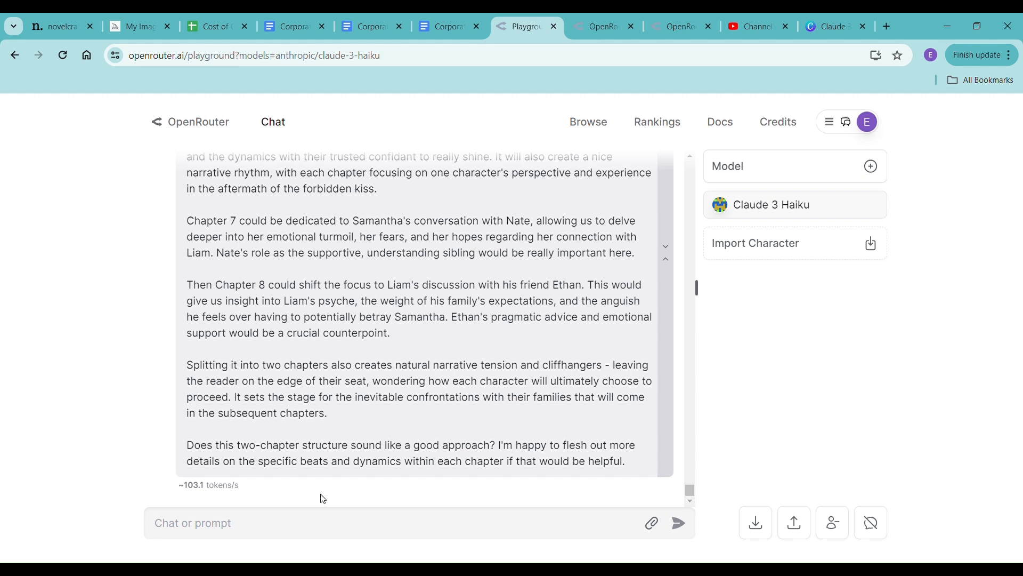
Step: Ask Claude 3 Haiku in OpenRouter: "Hey, please describe Liam physically, his height, his hair color, his eye color, what he wears, his build, who he is"
{"action": "left_click", "coordinate": [323, 516]}
{"action": "left_click", "coordinate": [78, 31]}
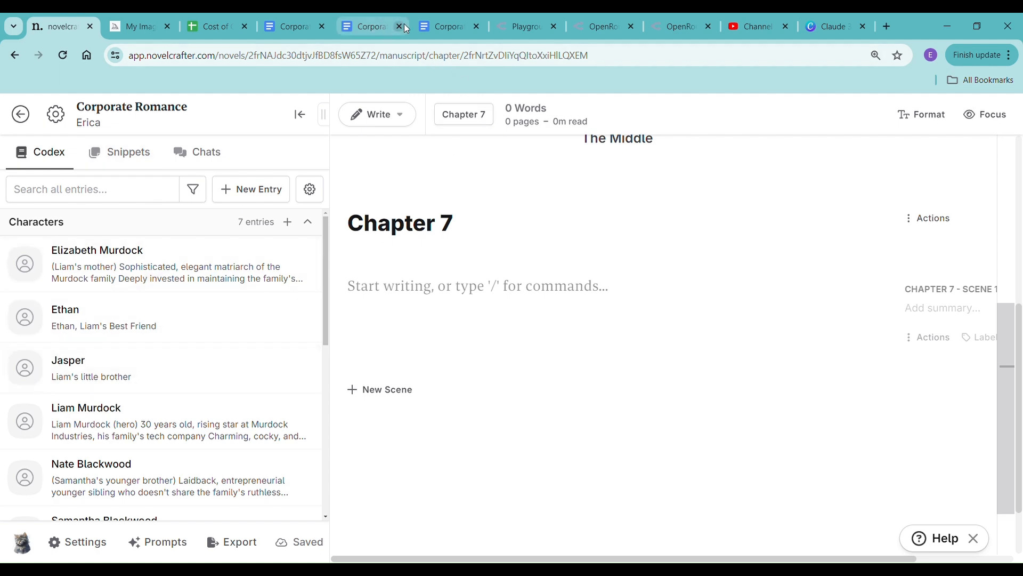
{"action": "left_click", "coordinate": [523, 25]}
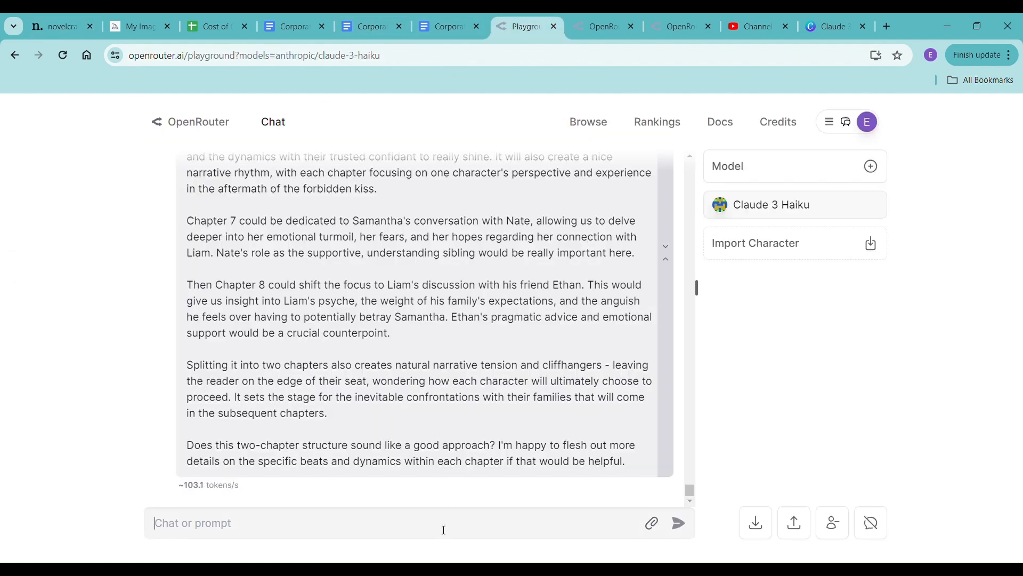
{"action": "type", "text": "Hey"}
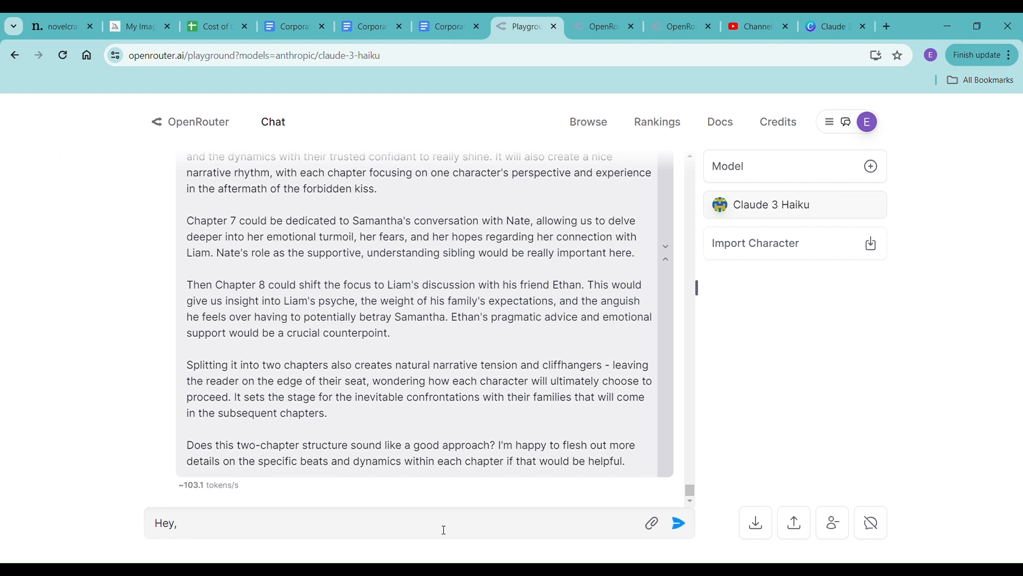
{"action": "type", "text": ", please describe Liam "}
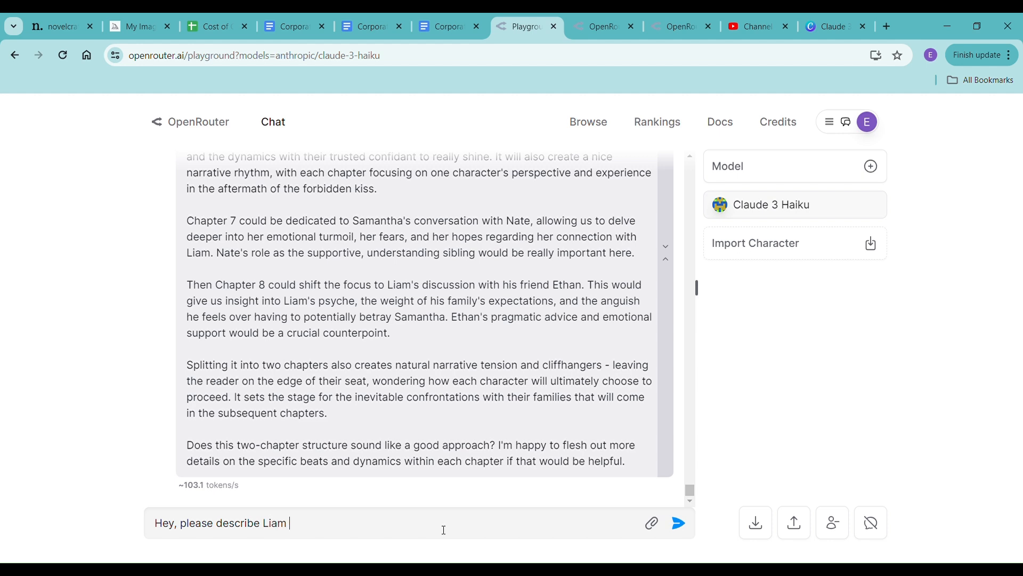
{"action": "type", "text": "physically, his height, hei"}
{"action": "key", "text": "BackSpace"}
{"action": "key", "text": "BackSpace"}
{"action": "type", "text": "is"}
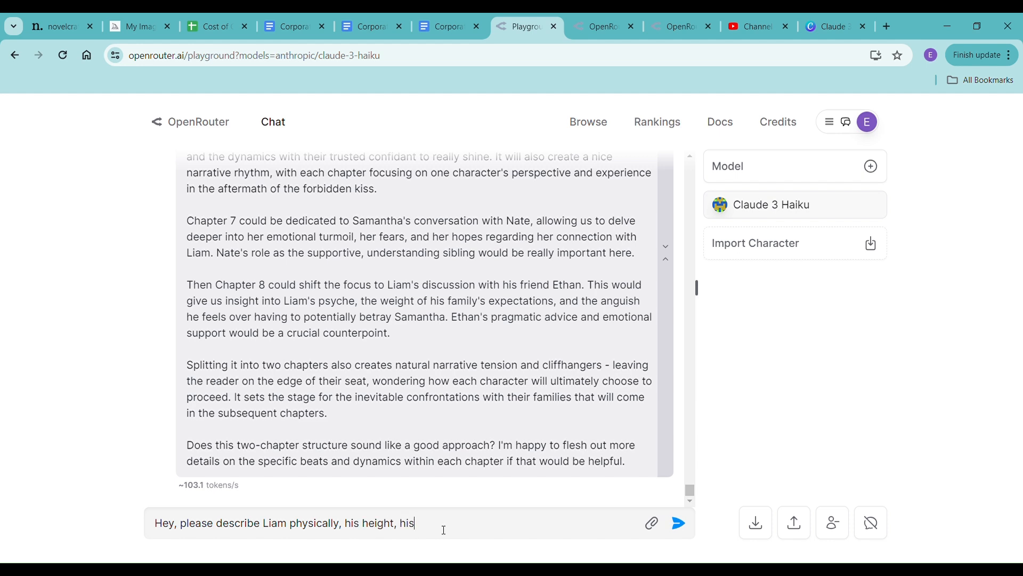
{"action": "type", "text": " hair color, his eye color, wha"}
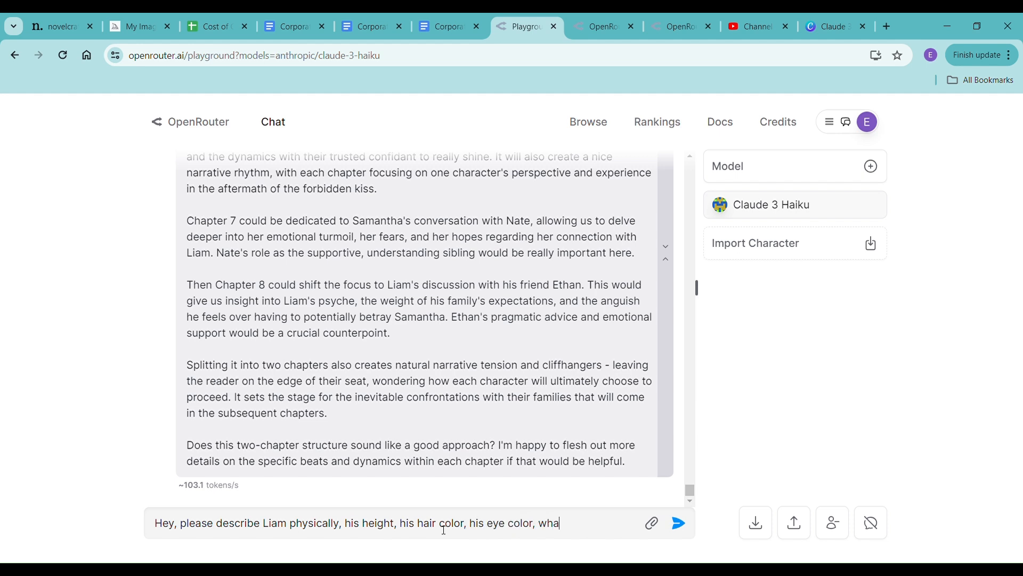
{"action": "type", "text": "t he wears, his build"}
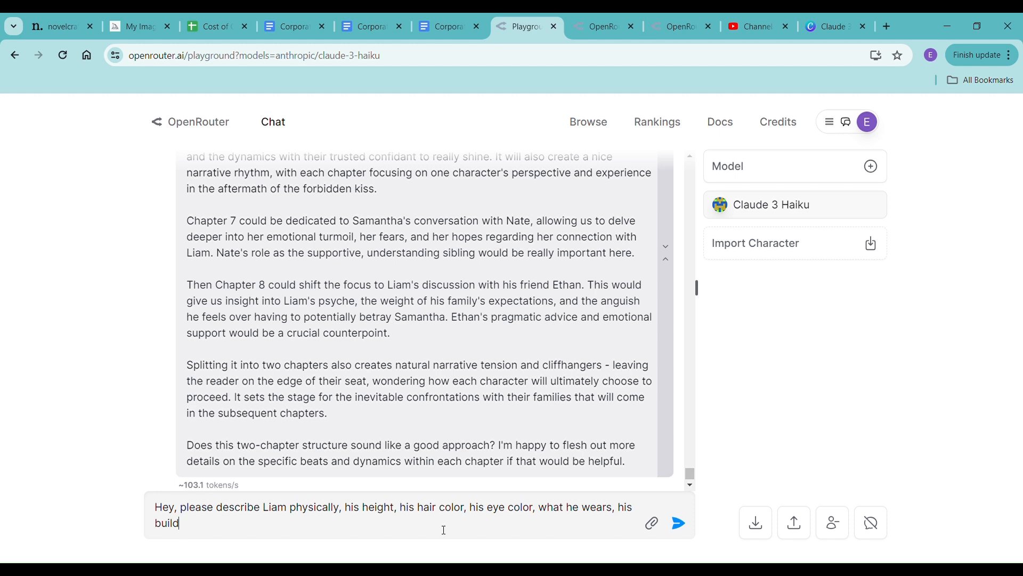
{"action": "type", "text": ", who he is"}
{"action": "key", "text": "Return"}
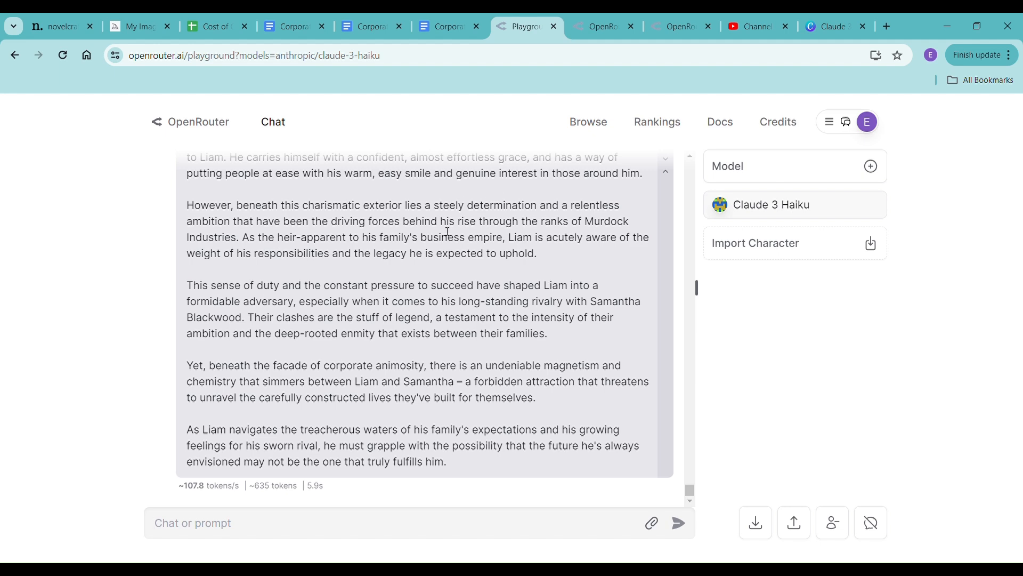
Step: Copy the paragraphs of the reply covering Liam Murdock's build, eyes and style, from "Liam Murdock is a strikingly handsome man" to "professional appearance."
{"action": "scroll", "coordinate": [424, 262], "scroll_direction": "up", "scroll_amount": 6}
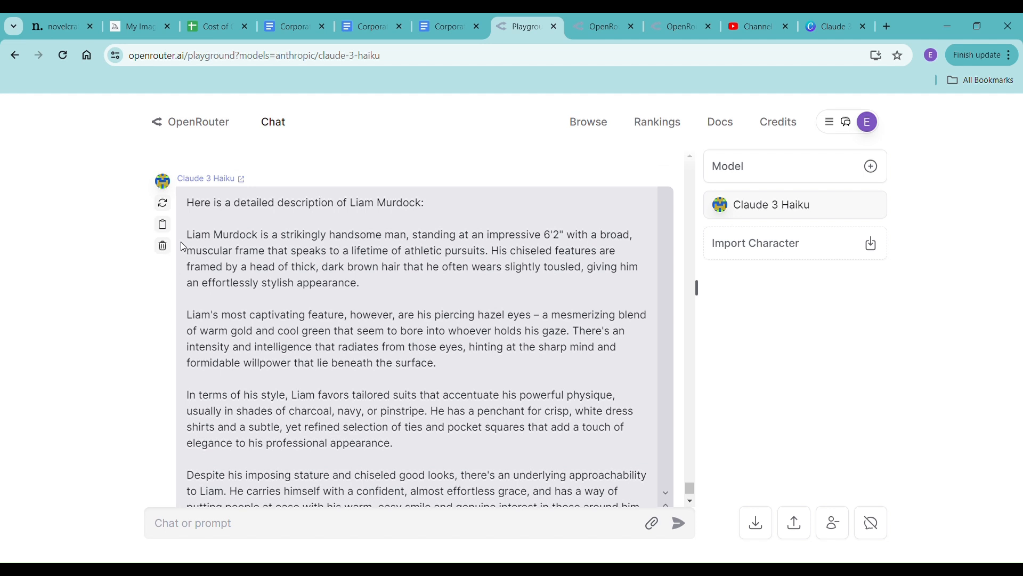
{"action": "left_click_drag", "start_coordinate": [187, 236], "coordinate": [598, 388]}
{"action": "key", "text": "ctrl+c"}
{"action": "scroll", "coordinate": [596, 365], "scroll_direction": "down", "scroll_amount": 3}
{"action": "scroll", "coordinate": [595, 382], "scroll_direction": "down", "scroll_amount": 3}
{"action": "scroll", "coordinate": [599, 430], "scroll_direction": "down", "scroll_amount": 2}
{"action": "scroll", "coordinate": [609, 437], "scroll_direction": "up", "scroll_amount": 2}
{"action": "scroll", "coordinate": [608, 436], "scroll_direction": "up", "scroll_amount": 3}
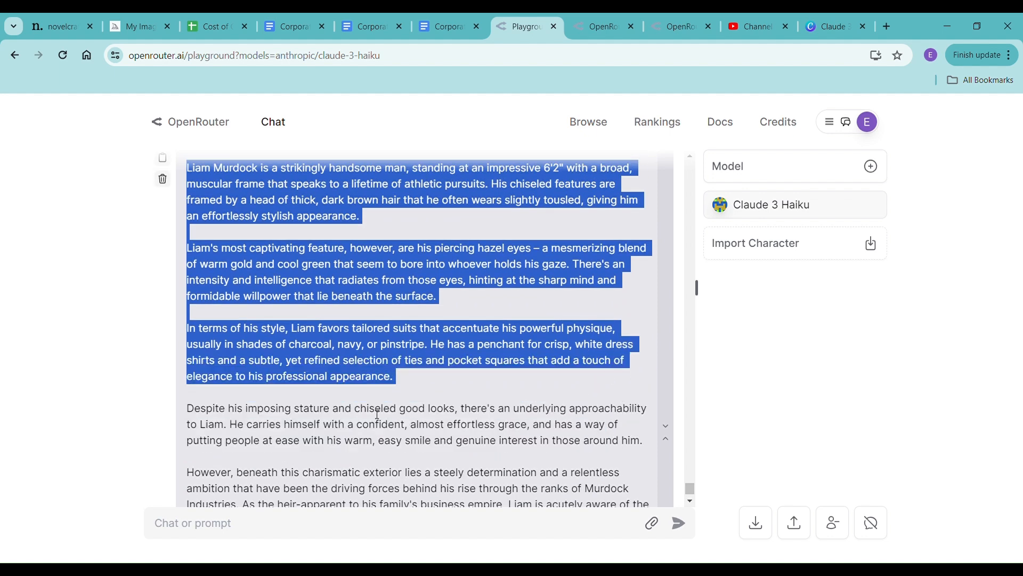
Step: Switch to Midjourney and generate images using the copied Liam Murdock description as the prompt
{"action": "left_click", "coordinate": [137, 26]}
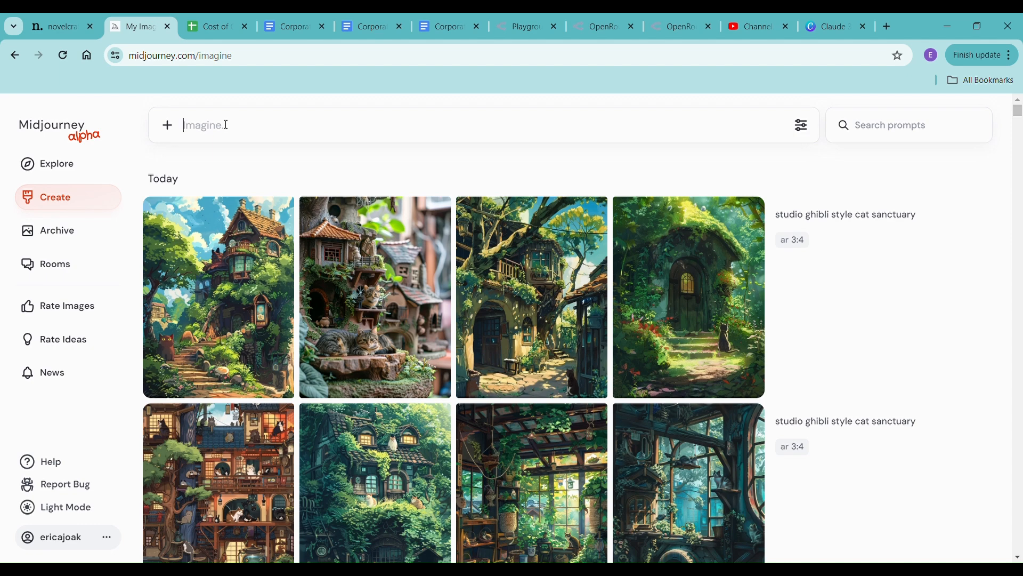
{"action": "key", "text": "ctrl+v"}
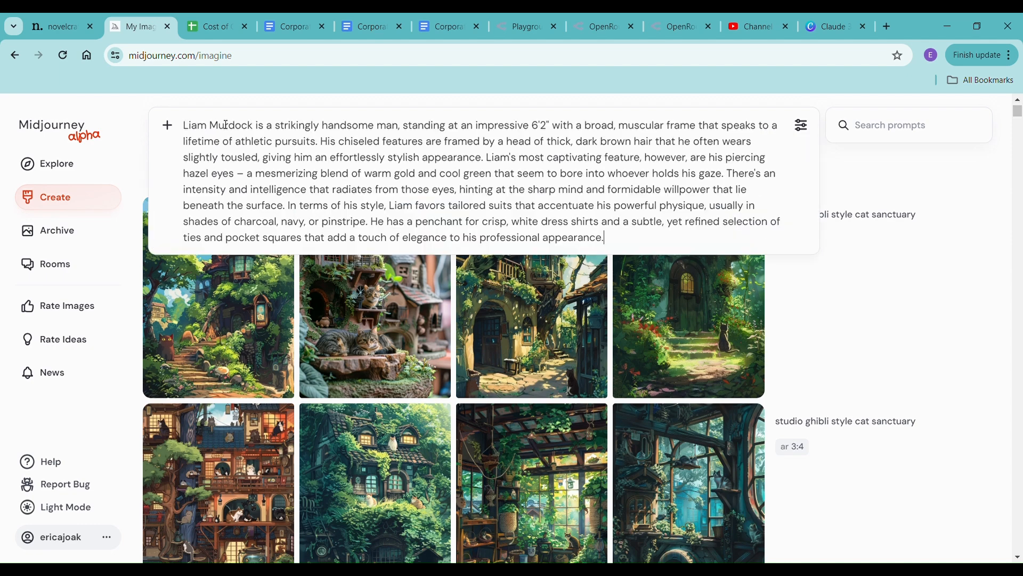
{"action": "key", "text": "Return"}
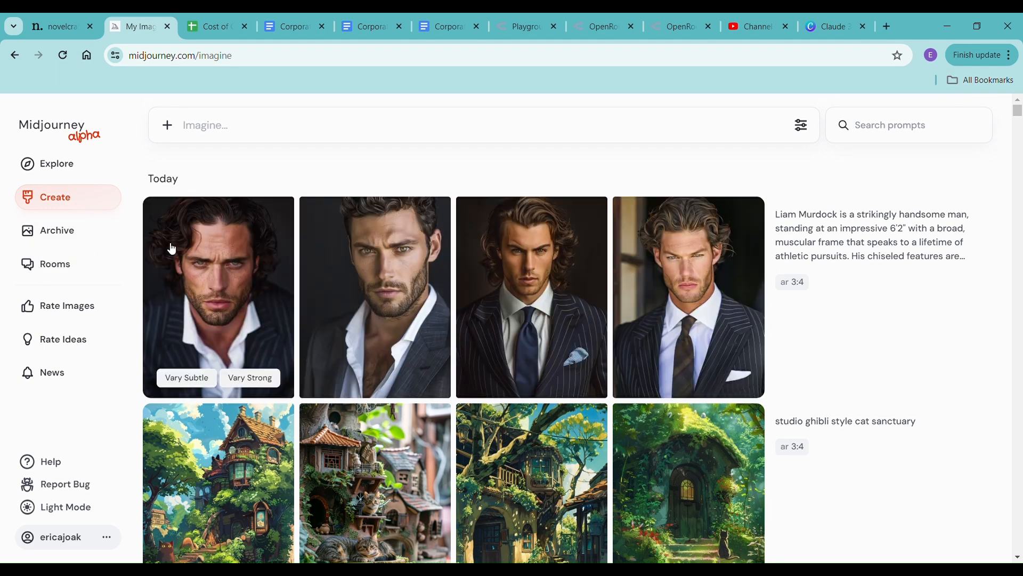
Step: Examine the four generated Liam portraits enlarged one by one and compare the first two again
{"action": "left_click", "coordinate": [203, 272]}
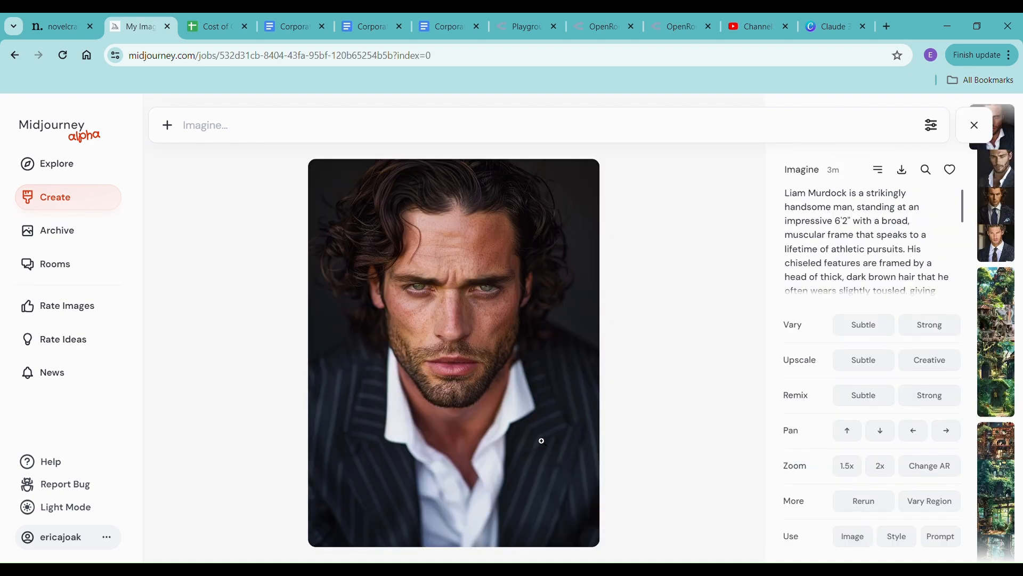
{"action": "key", "text": "Right"}
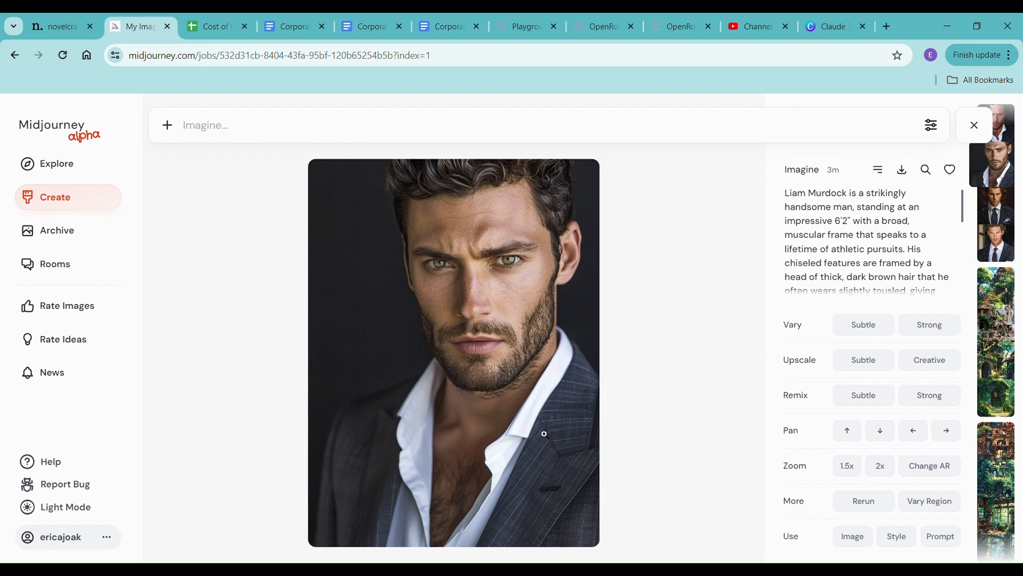
{"action": "key", "text": "Right"}
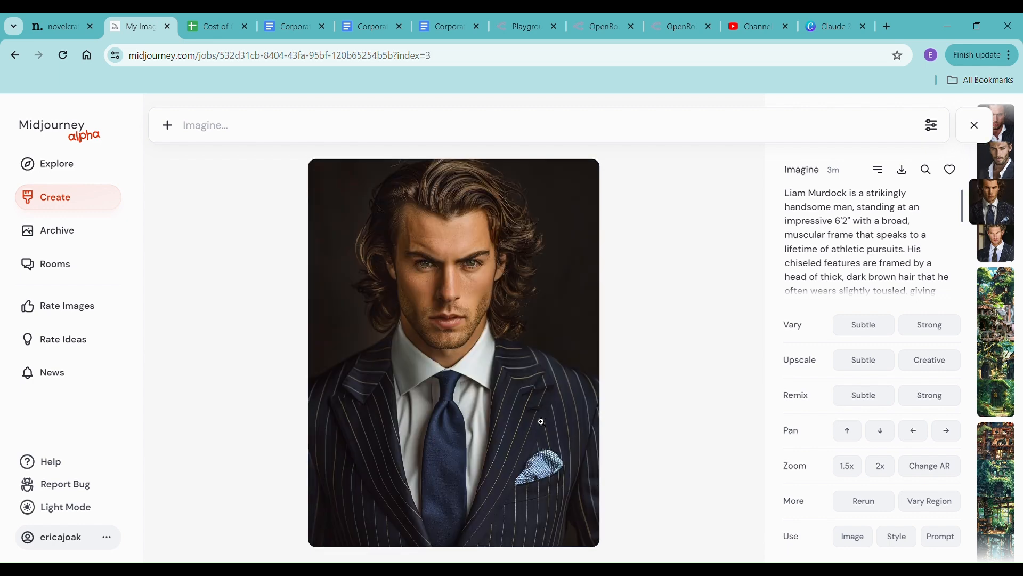
{"action": "key", "text": "Right"}
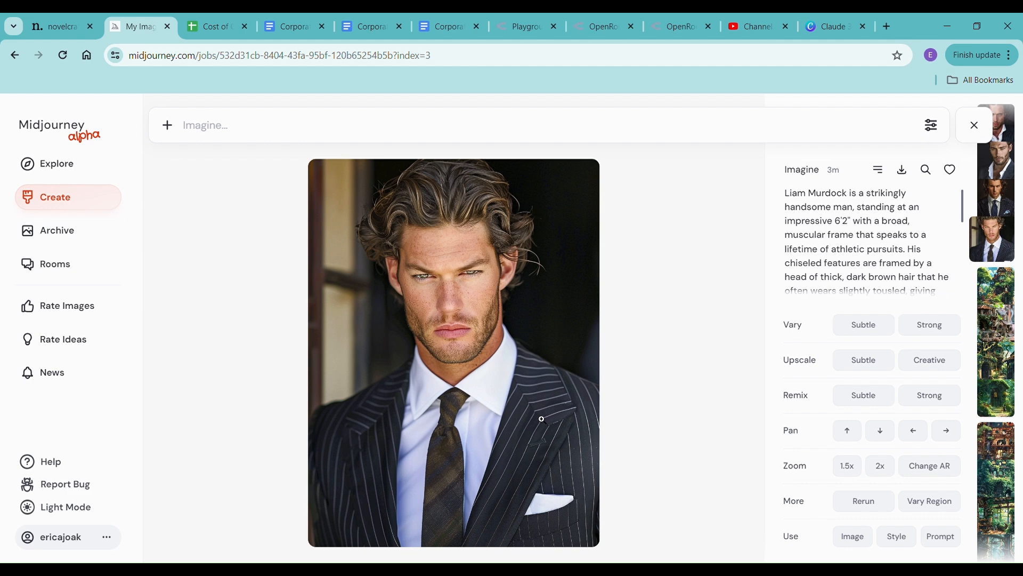
{"action": "key", "text": "Right"}
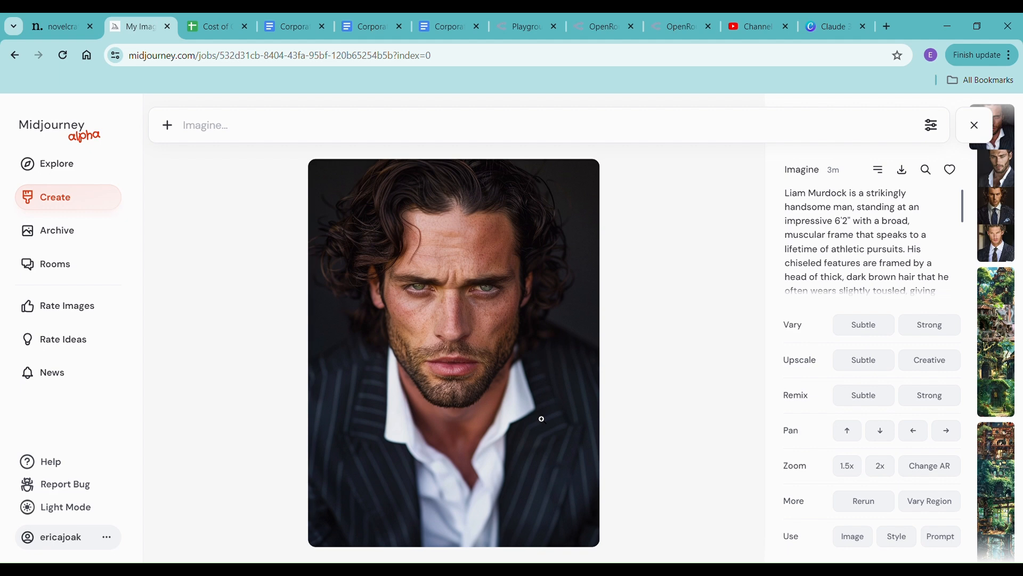
{"action": "key", "text": "Right"}
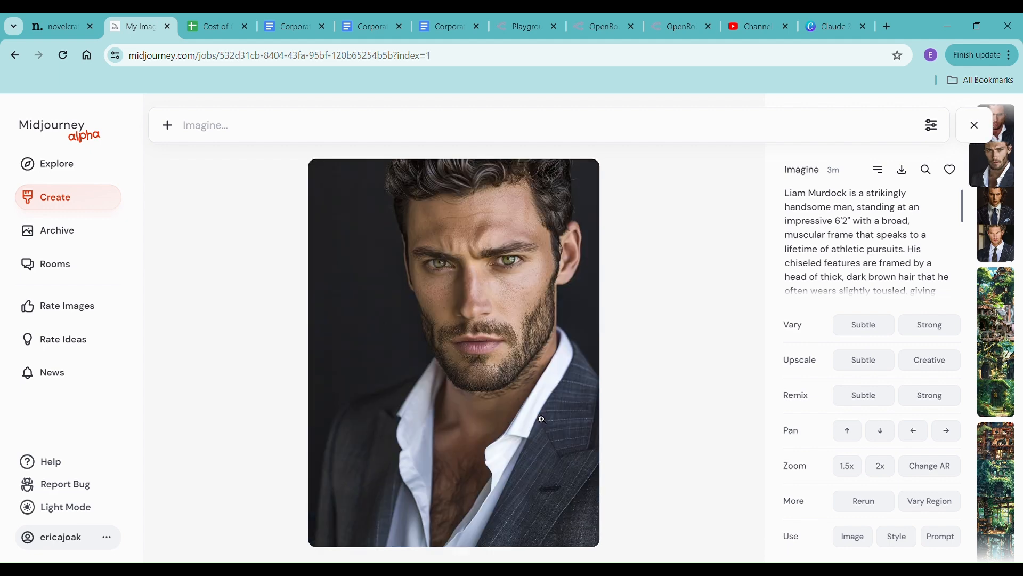
{"action": "key", "text": "Left"}
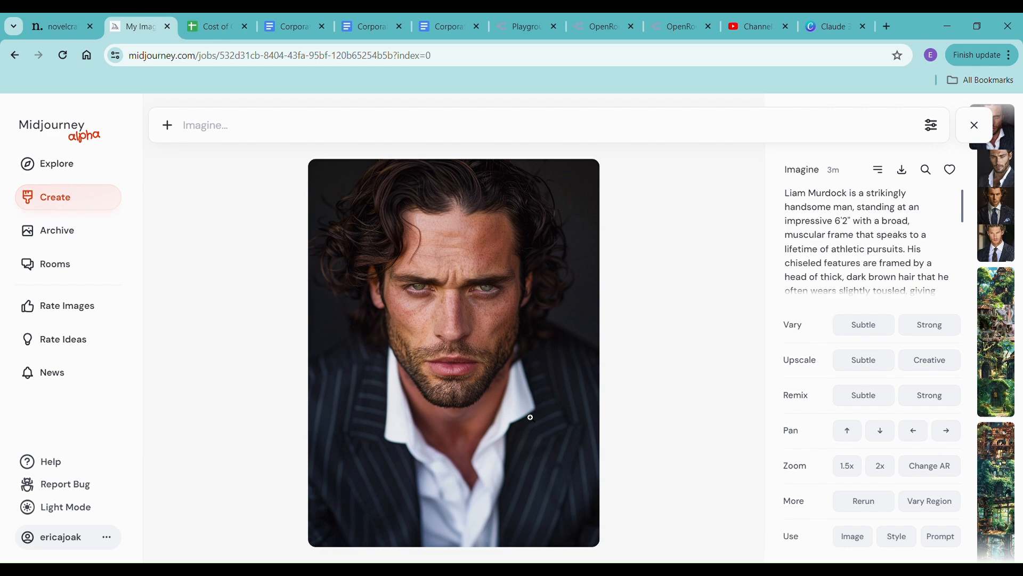
{"action": "key", "text": "Right"}
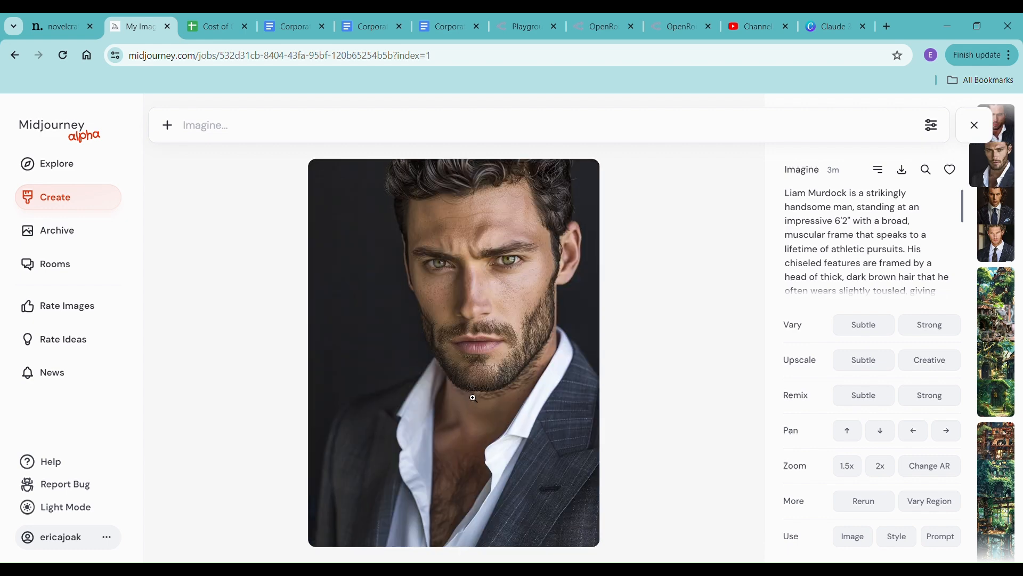
Step: Add the second portrait to Liam Murdock's Codex entry in Novelcrafter, cropped to the upper part of the picture, and close the entry
{"action": "left_click_drag", "start_coordinate": [475, 365], "coordinate": [649, 209]}
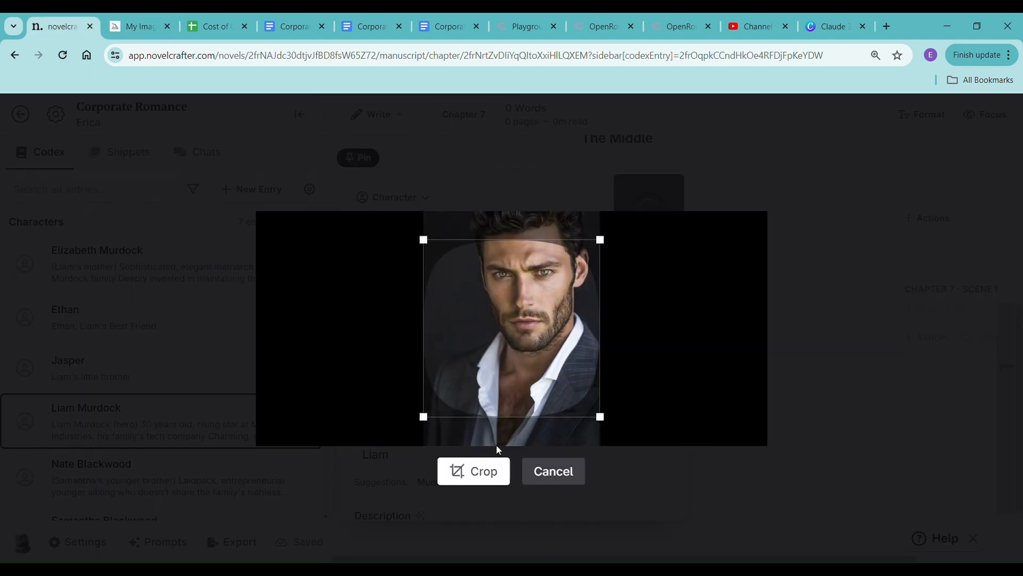
{"action": "left_click_drag", "start_coordinate": [553, 358], "coordinate": [565, 319]}
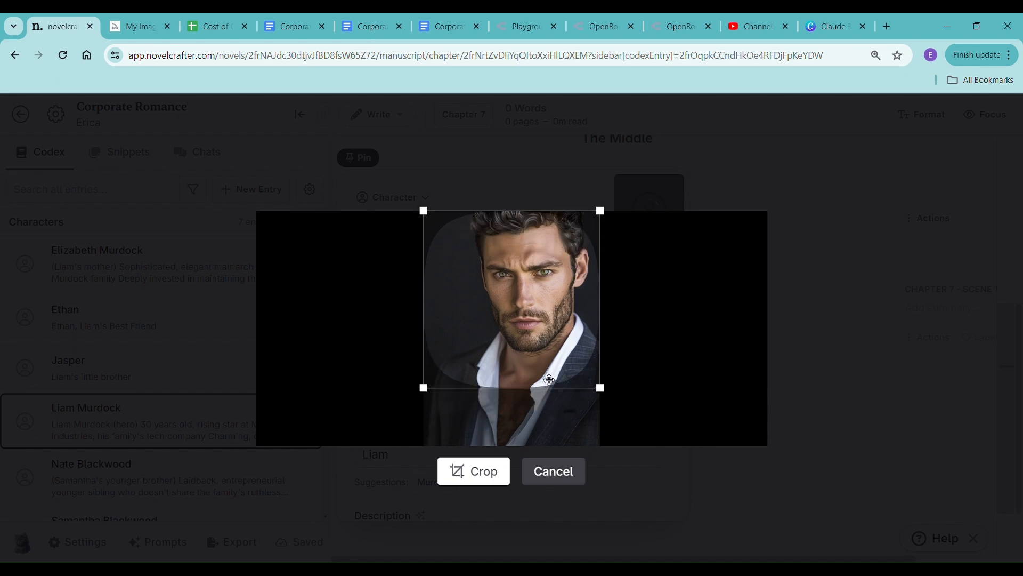
{"action": "left_click", "coordinate": [474, 475]}
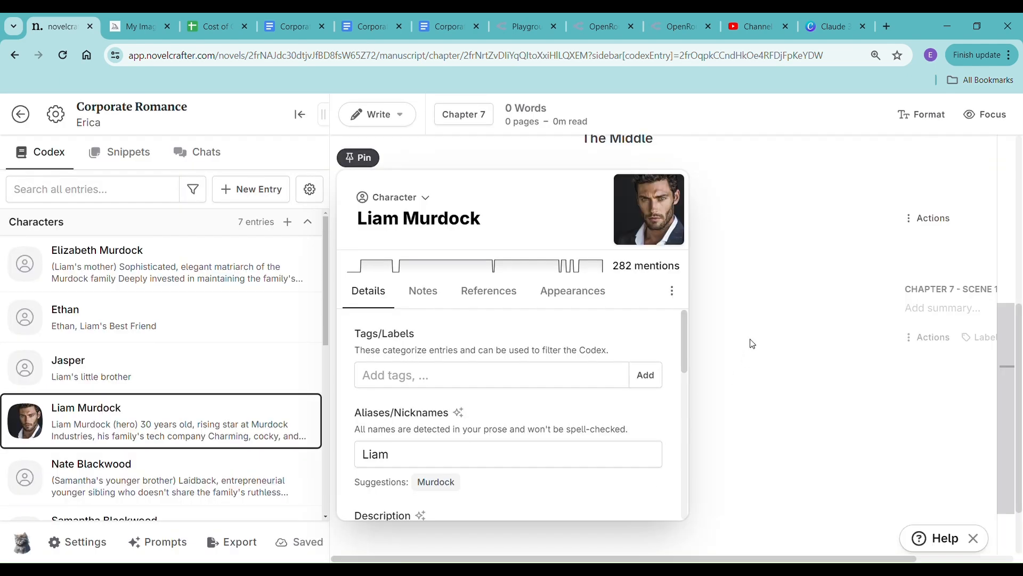
{"action": "left_click", "coordinate": [763, 440]}
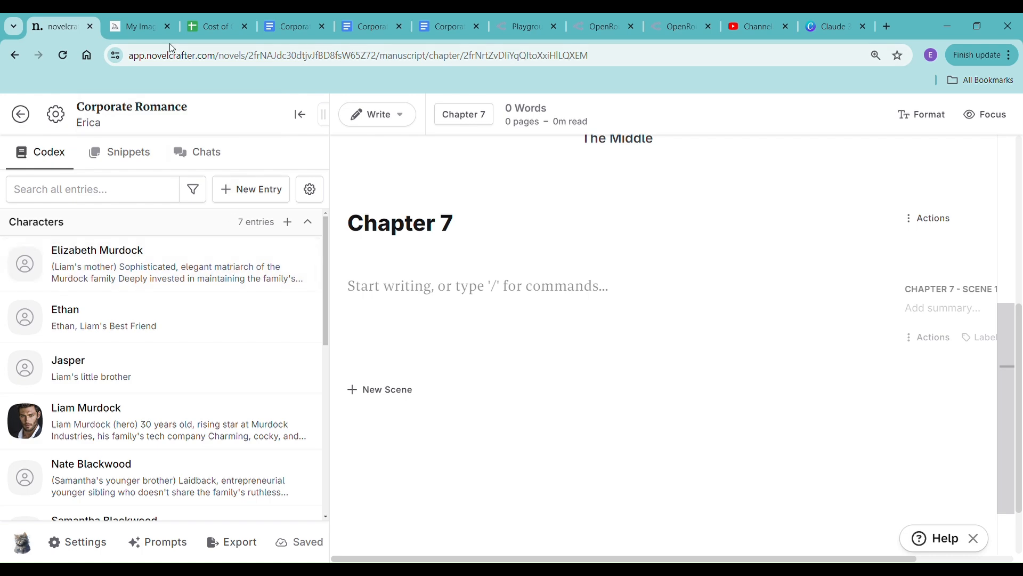
Step: Return to OpenRouter and copy the earlier description prompt from "Hey, please describe Liam" through "his build"
{"action": "left_click", "coordinate": [526, 26]}
{"action": "left_click", "coordinate": [351, 450]}
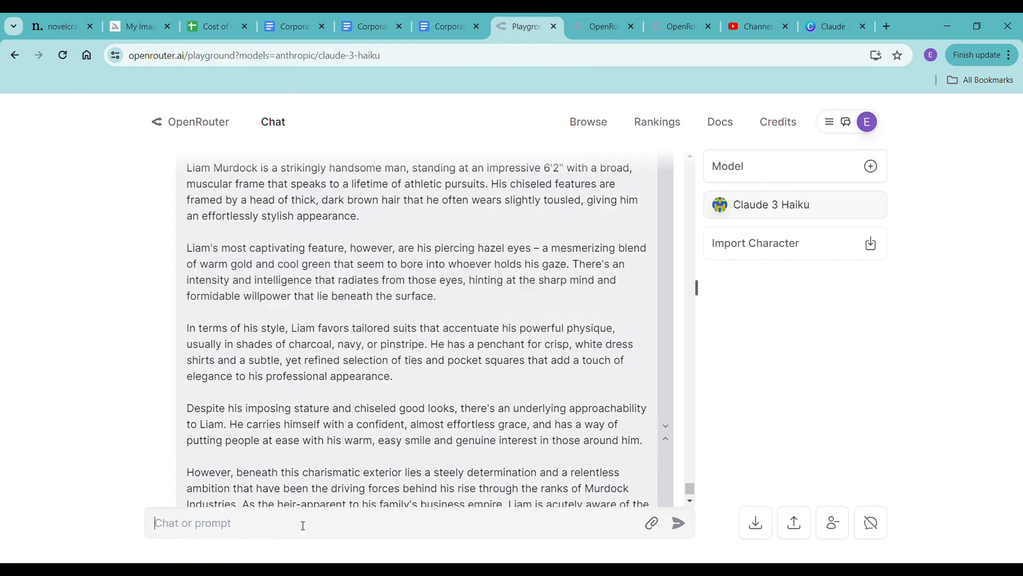
{"action": "scroll", "coordinate": [351, 450], "scroll_direction": "up", "scroll_amount": 7}
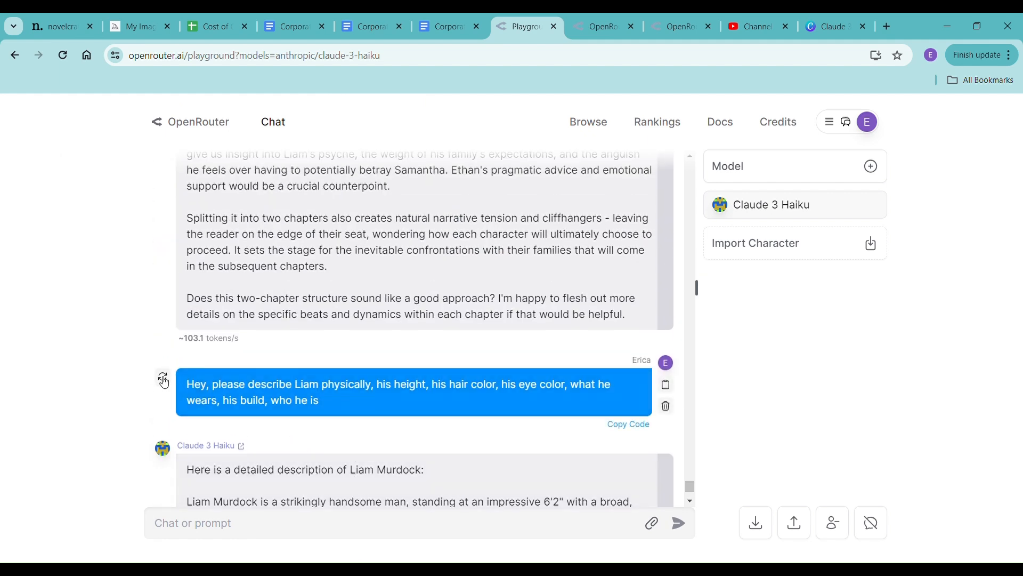
{"action": "left_click_drag", "start_coordinate": [187, 388], "coordinate": [262, 410]}
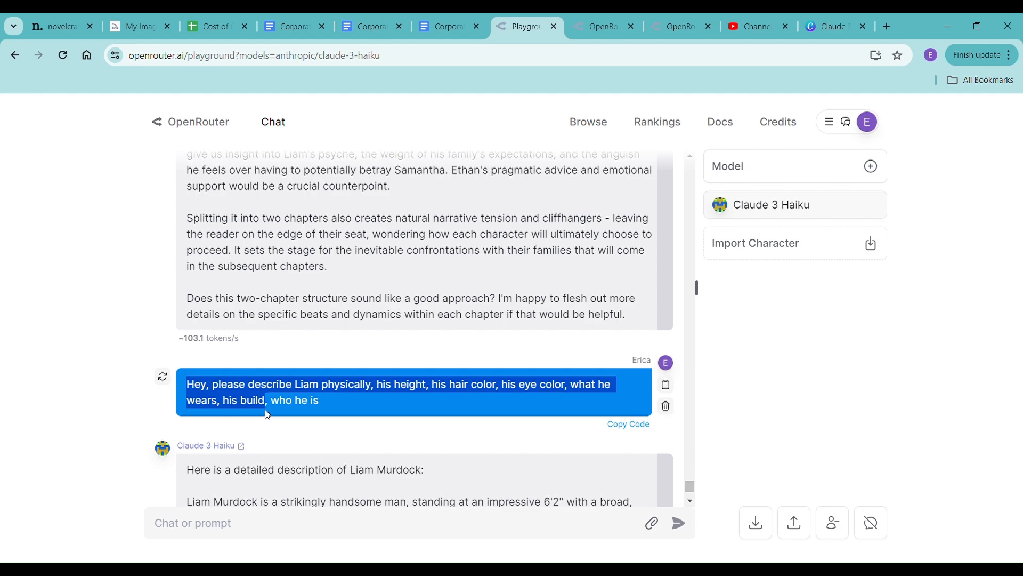
{"action": "scroll", "coordinate": [319, 489], "scroll_direction": "down", "scroll_amount": 9}
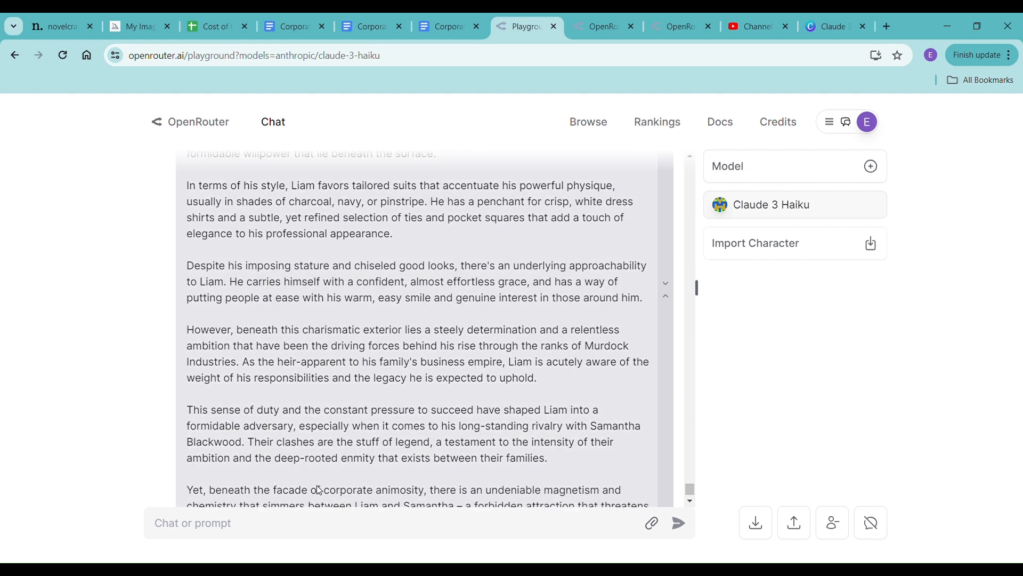
{"action": "scroll", "coordinate": [320, 501], "scroll_direction": "down", "scroll_amount": 2}
{"action": "left_click", "coordinate": [322, 520]}
{"action": "type", "text": "Hey, please describe Liam physically, his height, his hair color, his eye color, what he wears, his build"}
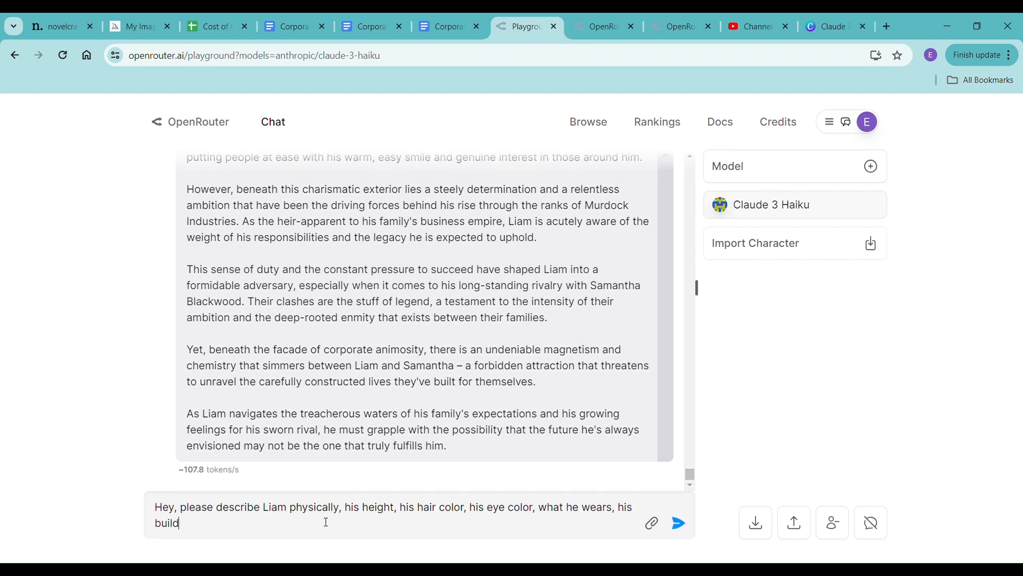
{"action": "double_click", "coordinate": [268, 512]}
{"action": "type", "text": "Elizabe"}
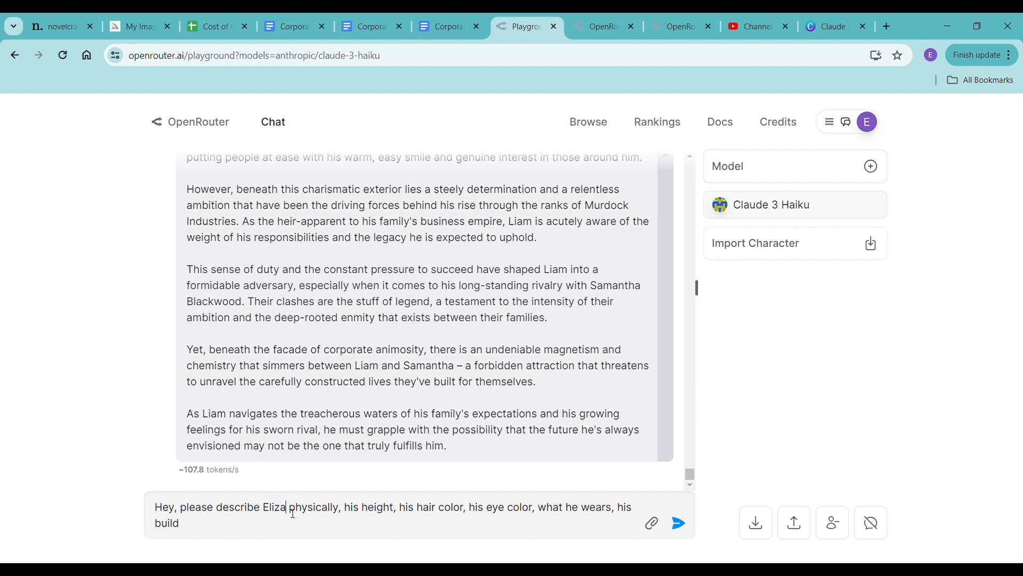
{"action": "type", "text": "th Murdock"}
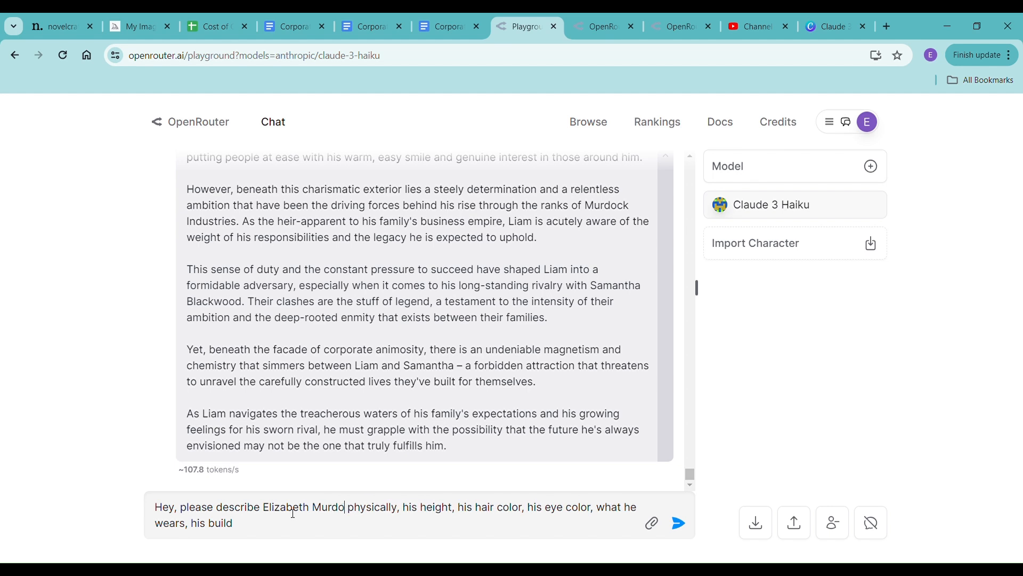
{"action": "key", "text": "Return"}
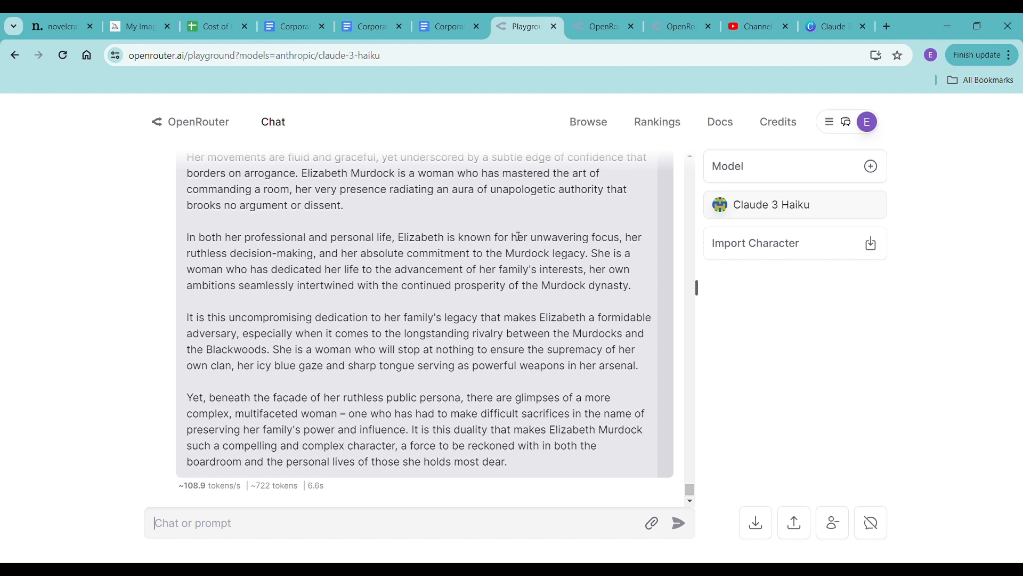
Step: Copy the first four paragraphs of Elizabeth Murdock's description, from "Elizabeth Murdock is a striking" to "a force to be reckoned with."
{"action": "scroll", "coordinate": [518, 236], "scroll_direction": "up", "scroll_amount": 8}
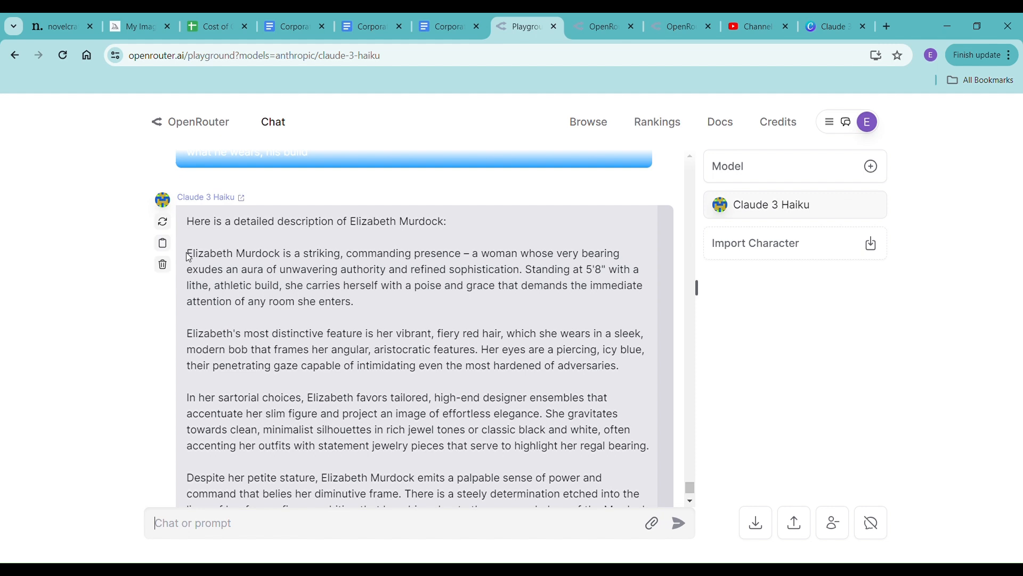
{"action": "left_click_drag", "start_coordinate": [189, 255], "coordinate": [615, 476]}
{"action": "key", "text": "ctrl+c"}
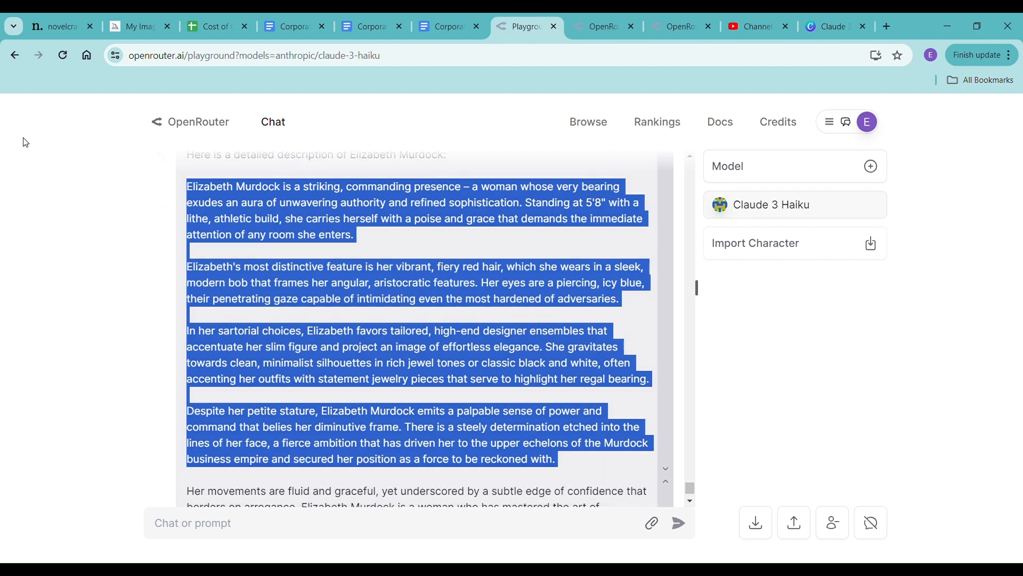
Step: Switch to Midjourney, generate images from the copied Elizabeth Murdock description, and return to the Create gallery
{"action": "left_click", "coordinate": [130, 21]}
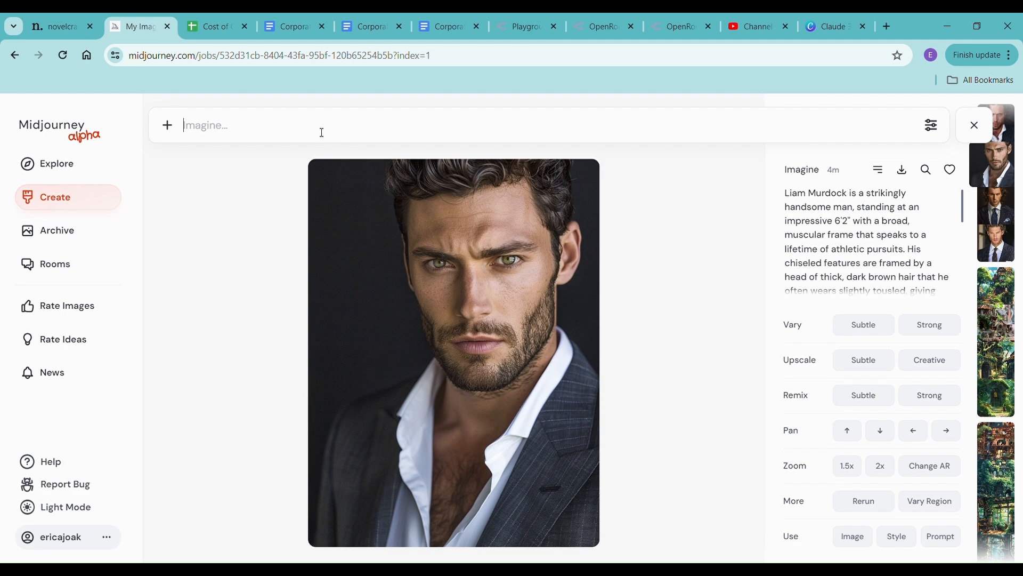
{"action": "left_click", "coordinate": [322, 132]}
{"action": "key", "text": "ctrl+v"}
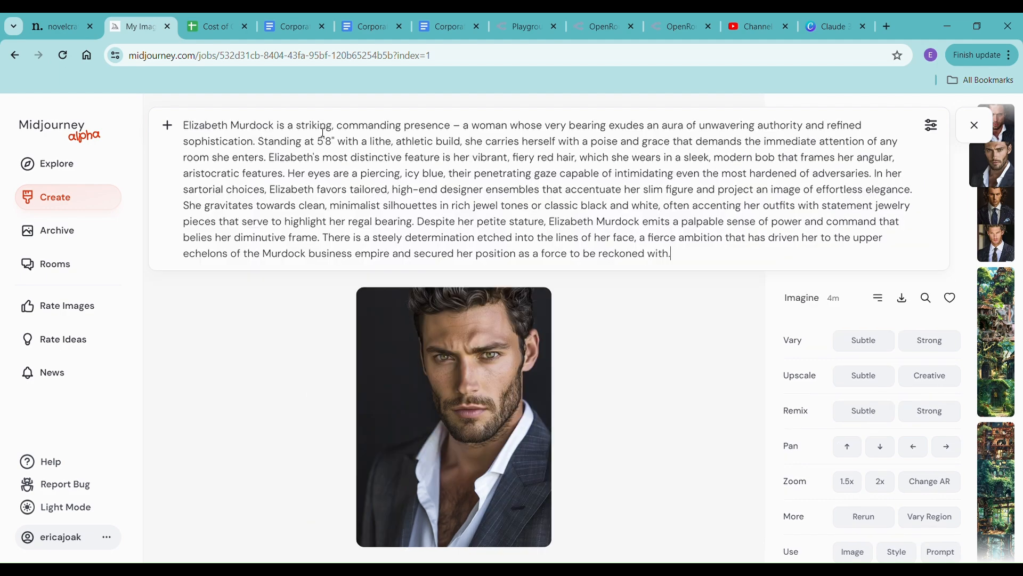
{"action": "key", "text": "Return"}
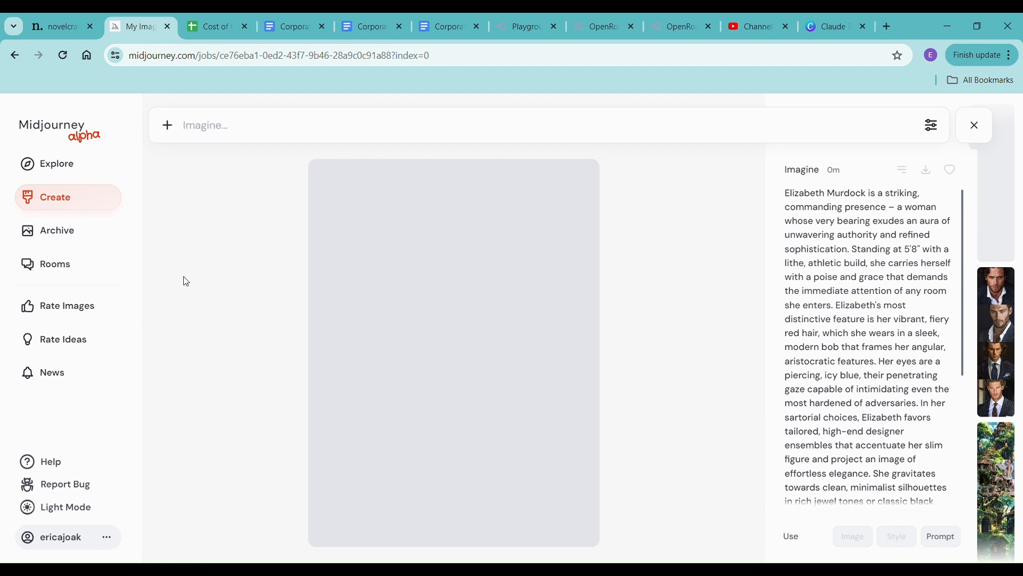
{"action": "left_click", "coordinate": [58, 197]}
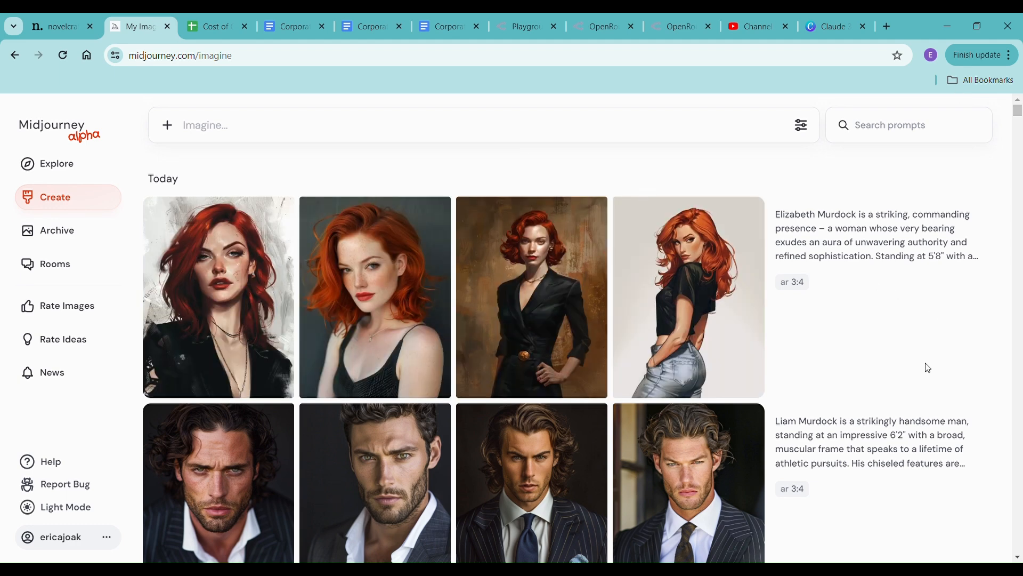
{"action": "mouse_move", "coordinate": [751, 295]}
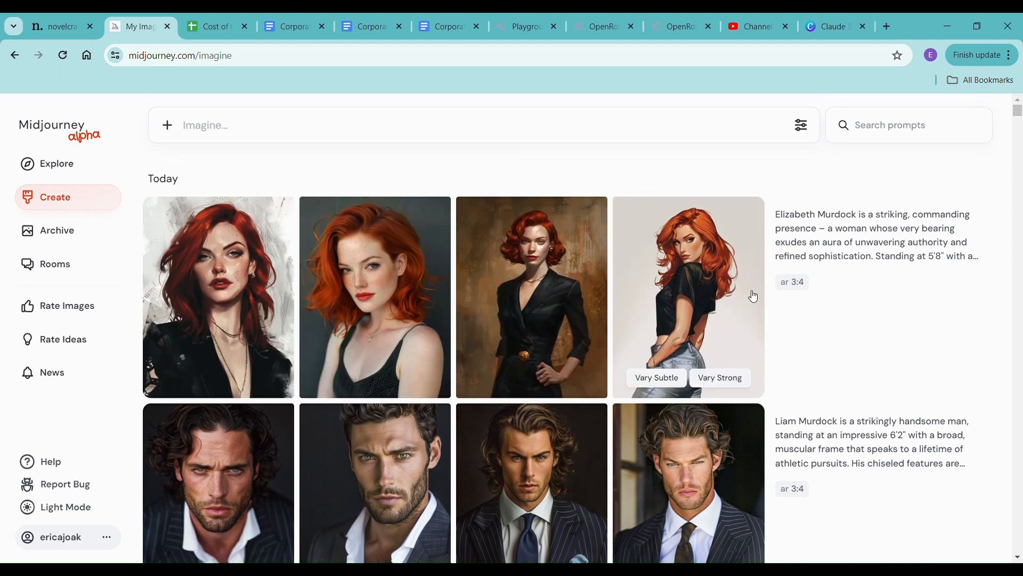
{"action": "mouse_move", "coordinate": [846, 286]}
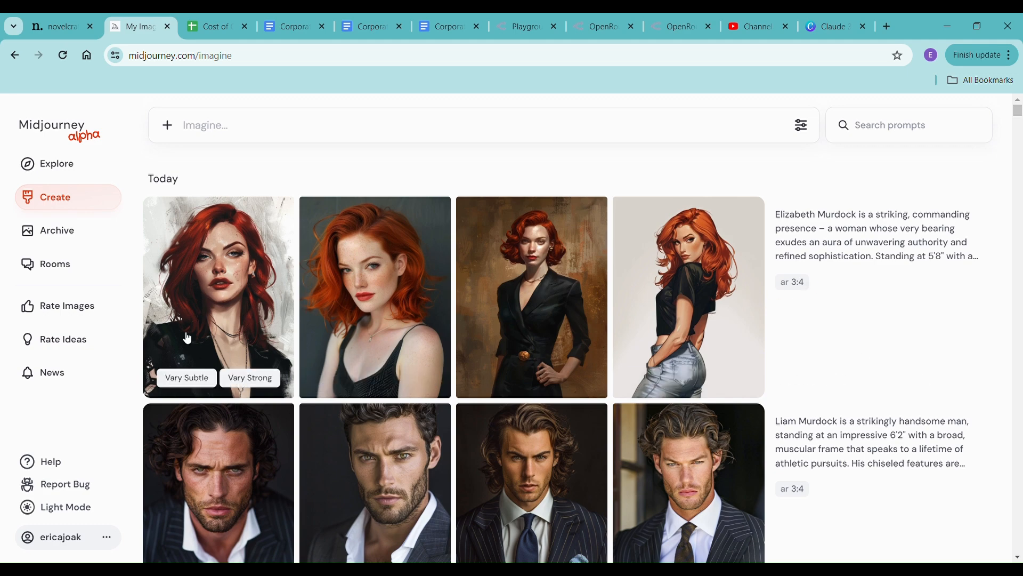
Step: Look through the generated Elizabeth Murdock portraits at full size, comparing them with the Liam Murdock ones
{"action": "left_click", "coordinate": [198, 308]}
{"action": "key", "text": "Right"}
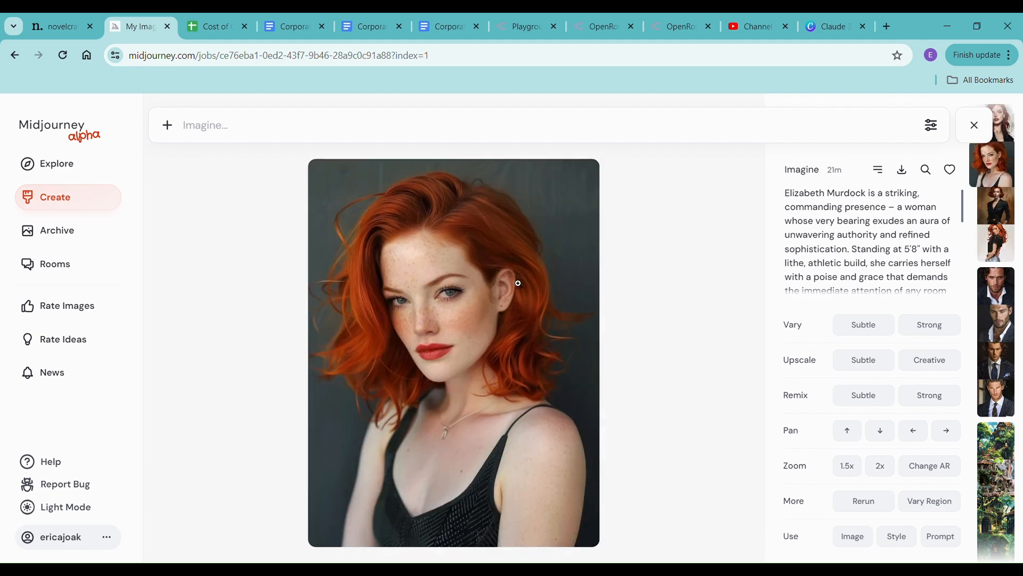
{"action": "key", "text": "Right"}
{"action": "key", "text": "Right"}
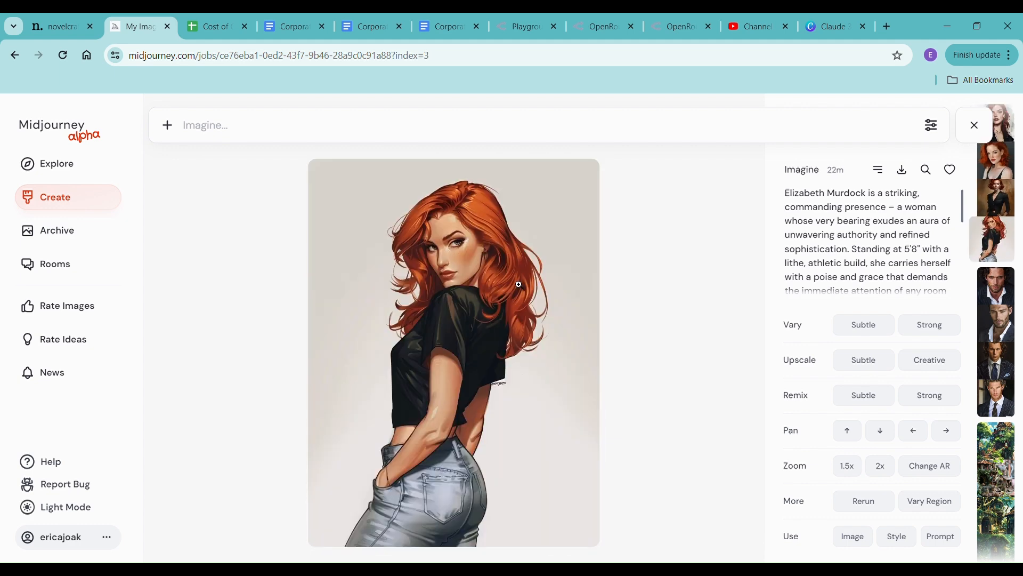
{"action": "key", "text": "Right"}
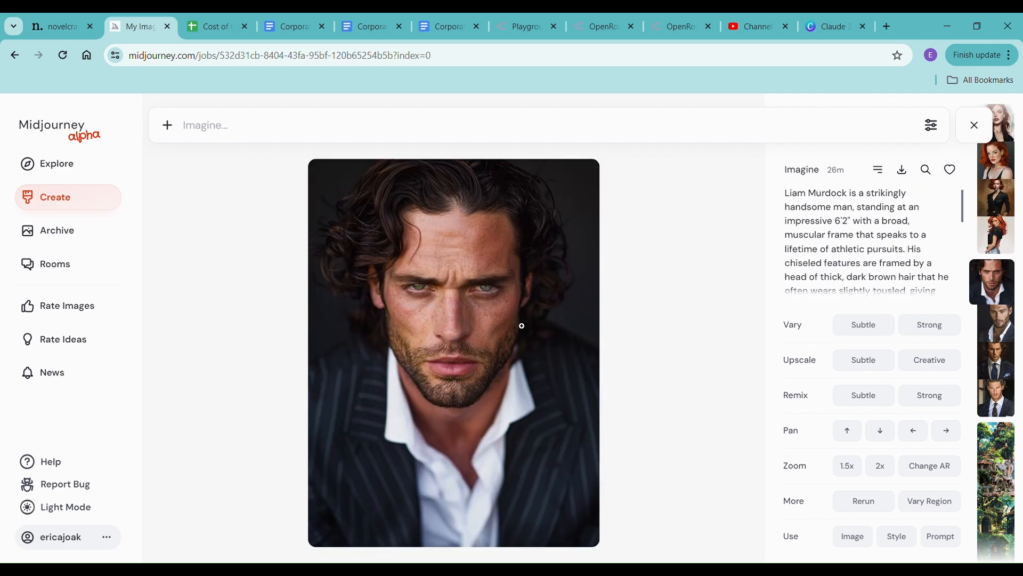
{"action": "key", "text": "Right"}
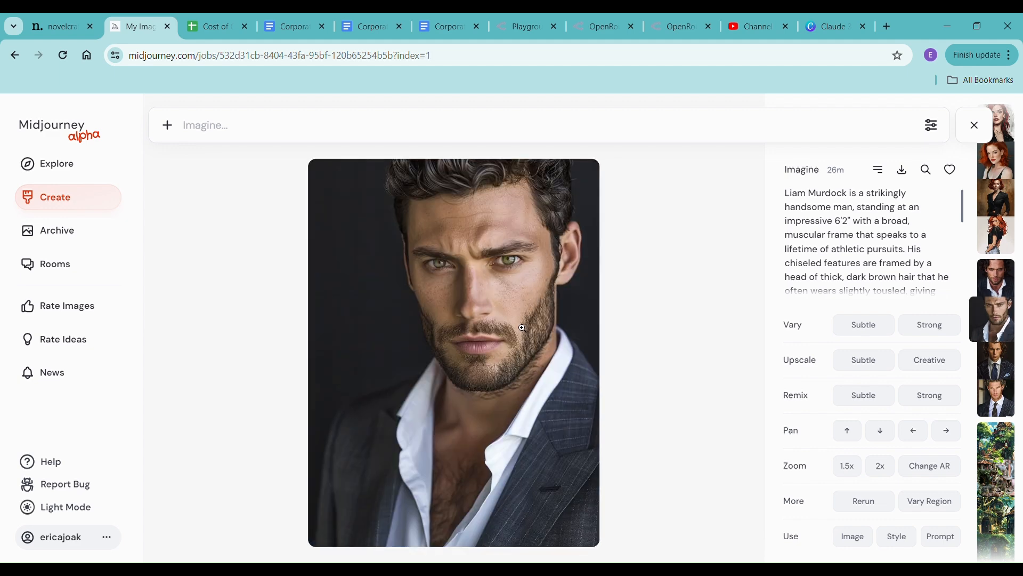
{"action": "key", "text": "Left"}
{"action": "key", "text": "Left"}
{"action": "key", "text": "Left"}
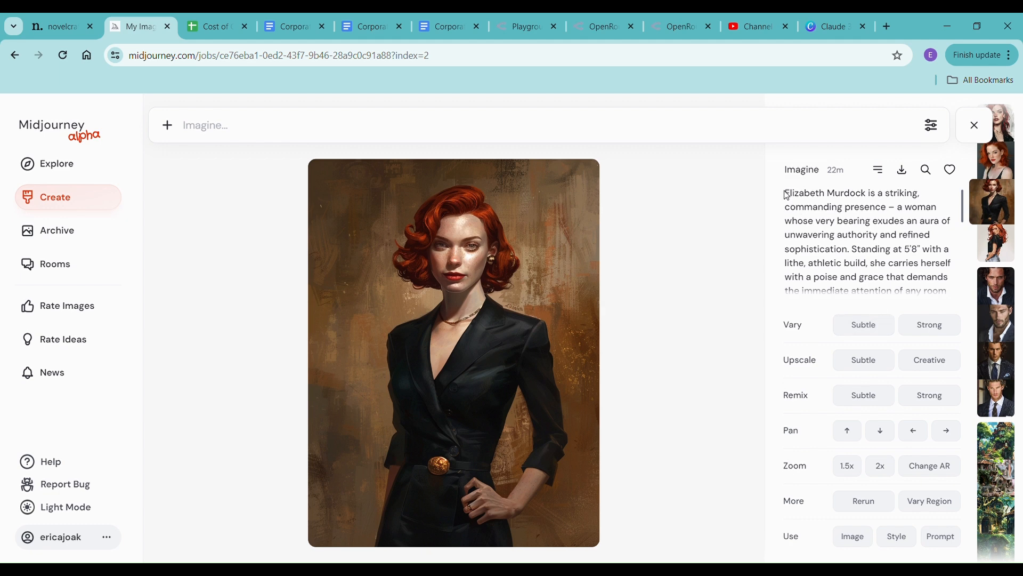
Step: Copy the full text of the Elizabeth Murdock prompt from the image details and reuse it as a new prompt
{"action": "left_click_drag", "start_coordinate": [793, 195], "coordinate": [933, 259]}
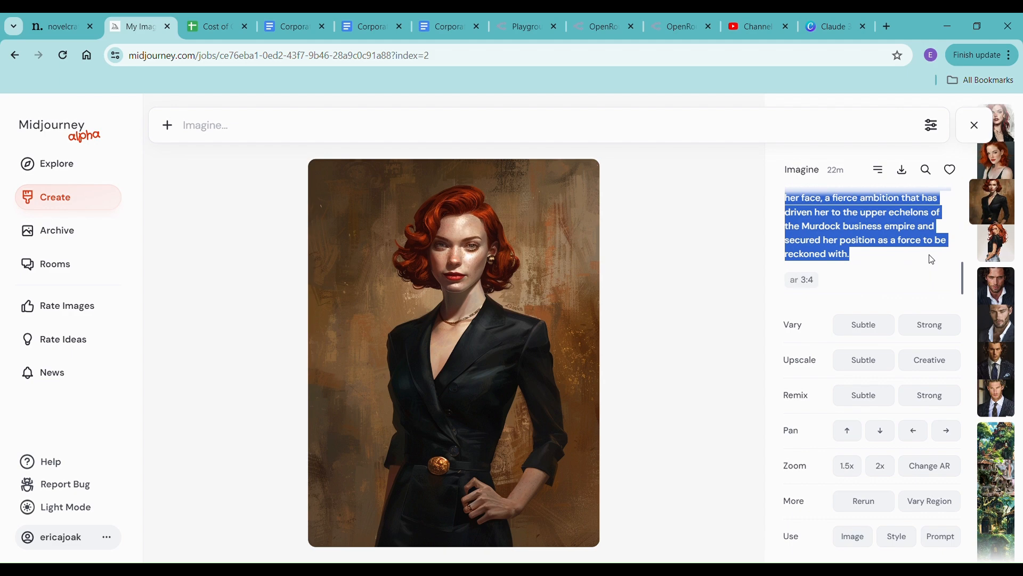
{"action": "left_click", "coordinate": [353, 128]}
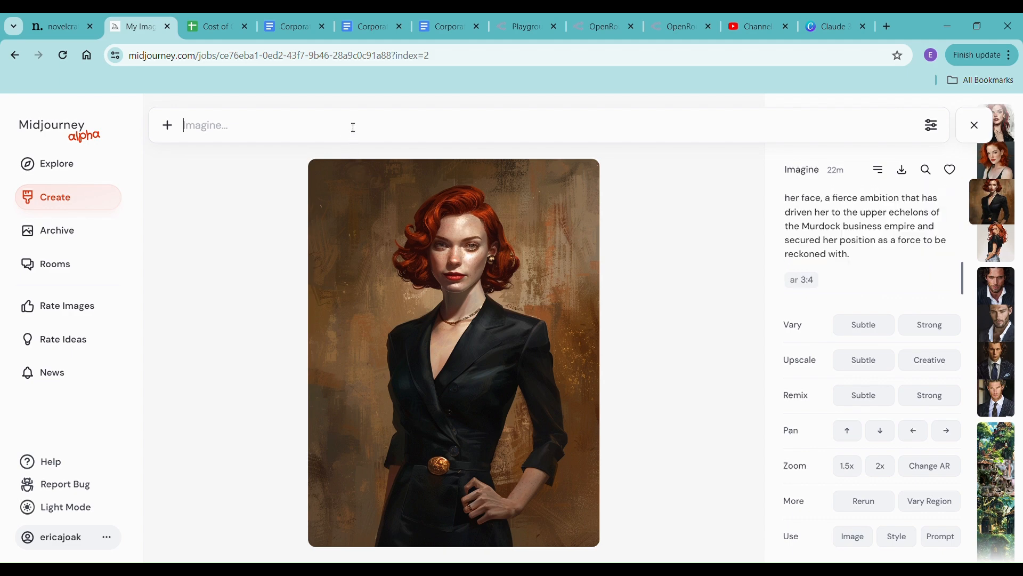
{"action": "key", "text": "ctrl+v"}
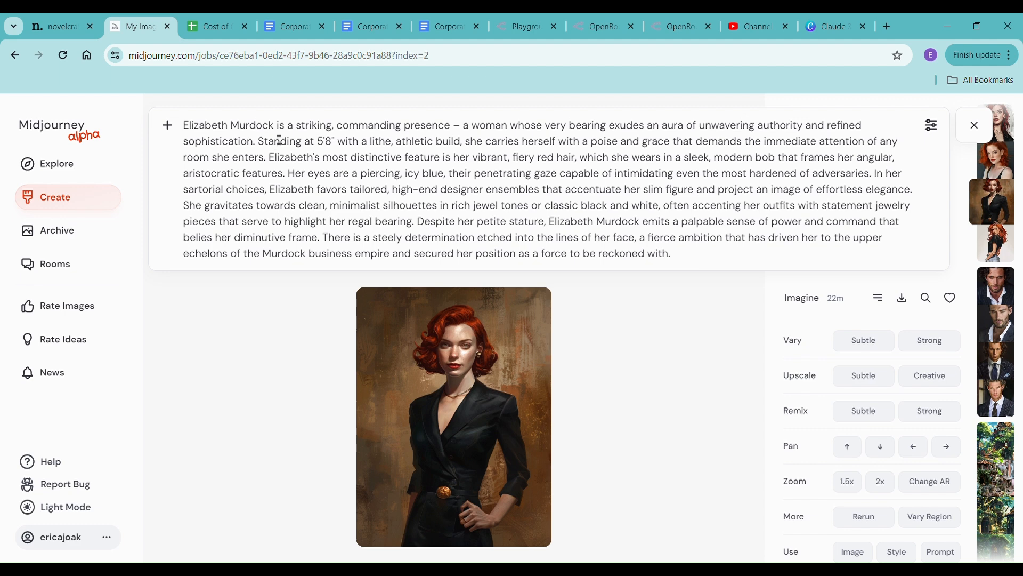
Step: Insert "who is 55 years old" after "Elizabeth Murdock" at the start of the prompt and submit it
{"action": "type", "text": "is"}
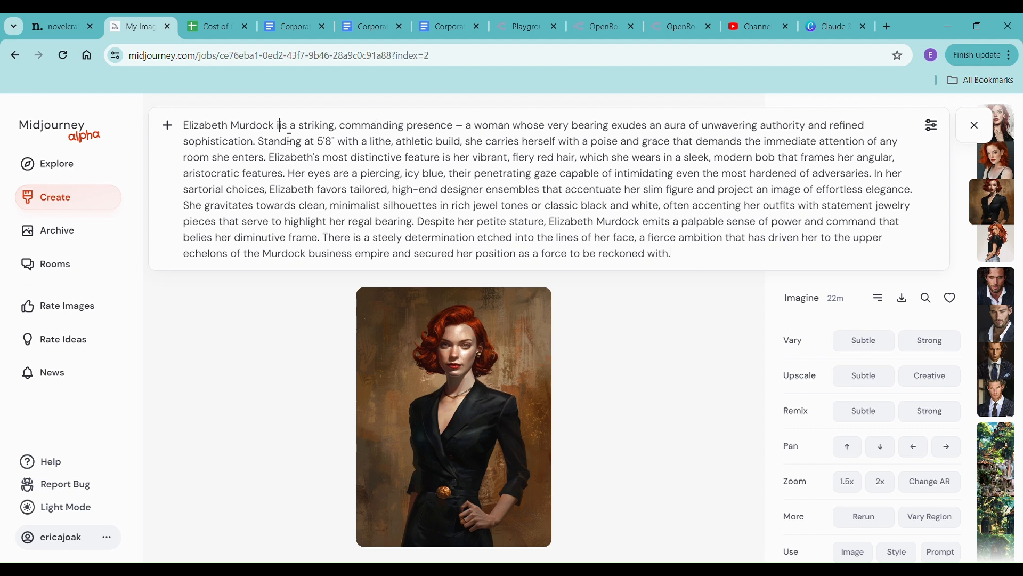
{"action": "key", "text": "BackSpace"}
{"action": "key", "text": "BackSpace"}
{"action": "key", "text": "BackSpace"}
{"action": "type", "text": "who is "}
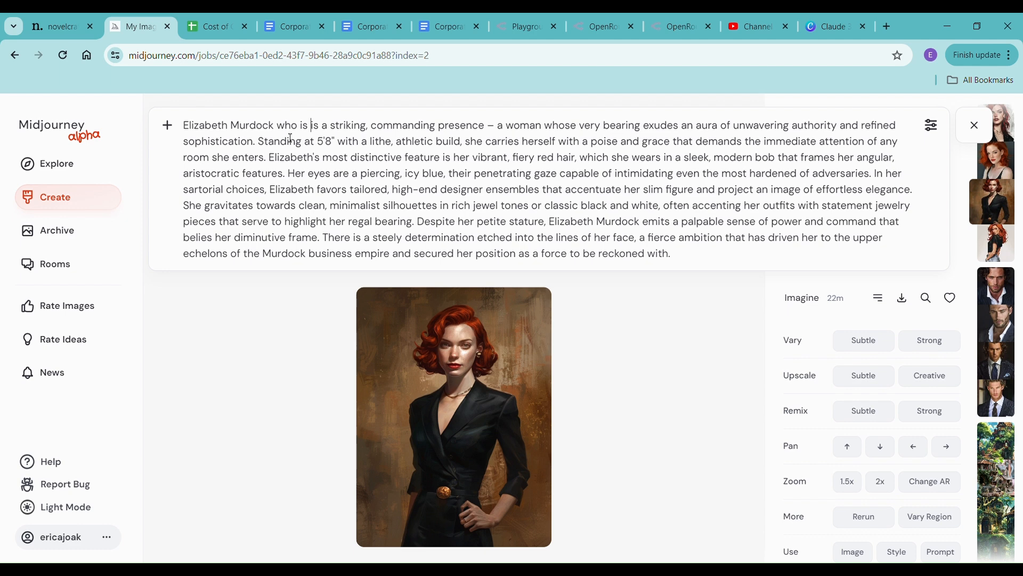
{"action": "type", "text": "55 yea"}
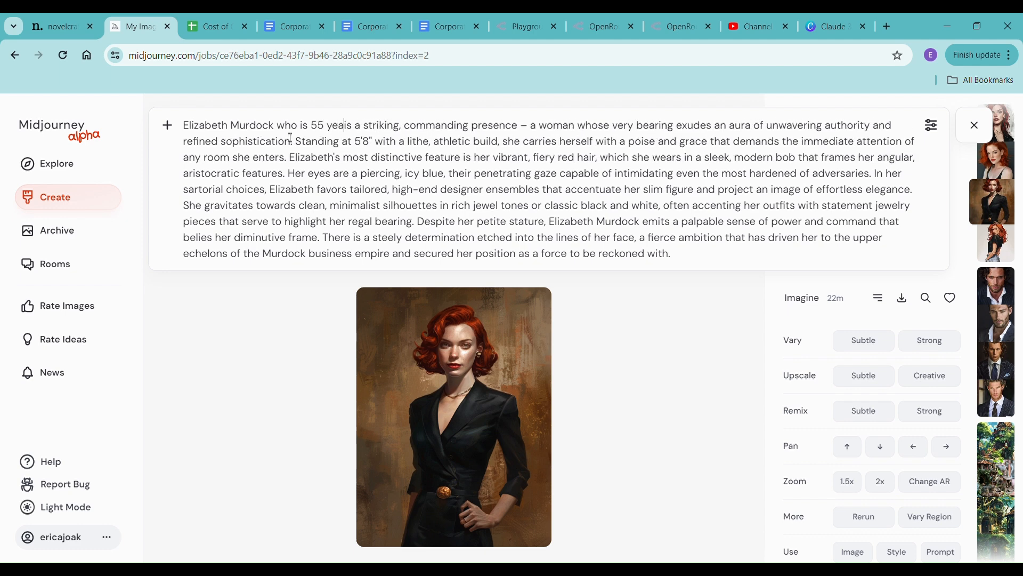
{"action": "type", "text": "rs old"}
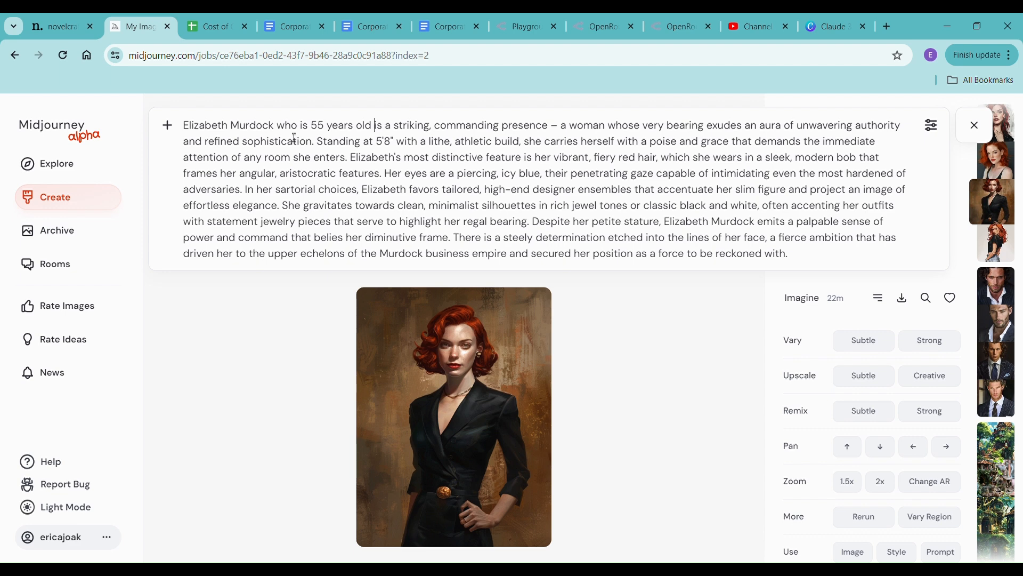
{"action": "key", "text": "Return"}
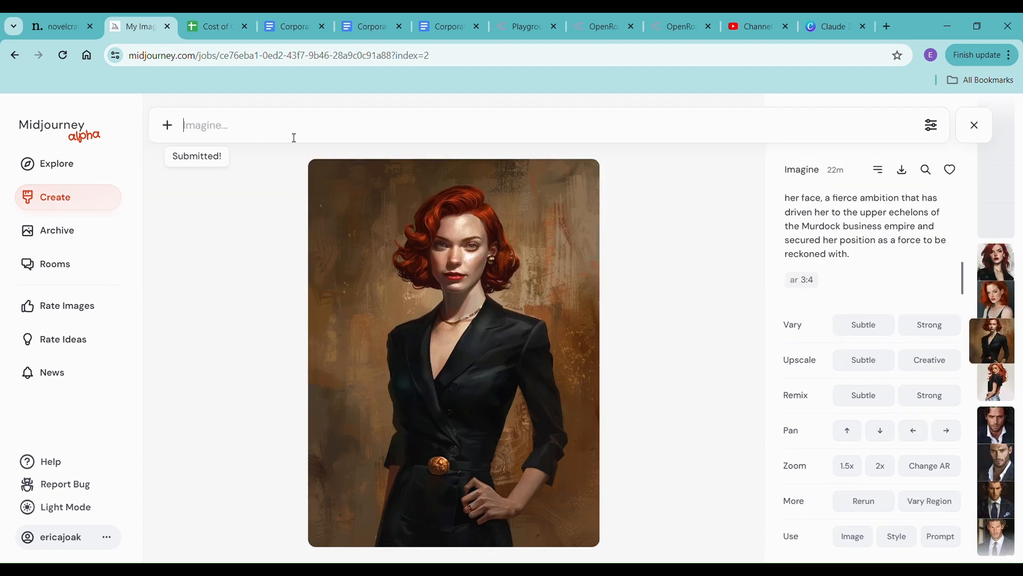
Step: View the new set of 55-year-old Elizabeth portraits at full size, ending on the third one
{"action": "left_click", "coordinate": [57, 198]}
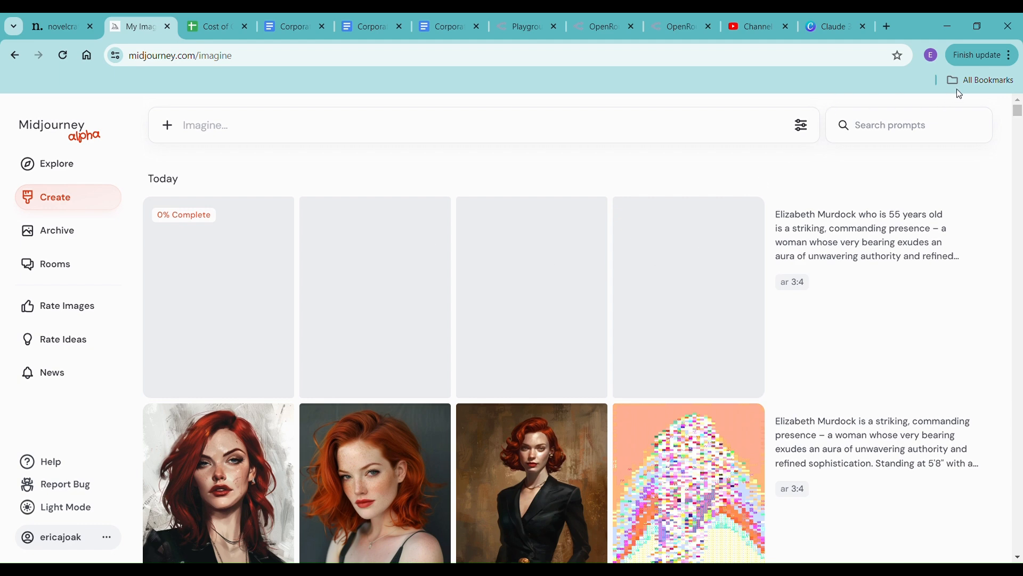
{"action": "left_click", "coordinate": [664, 243]}
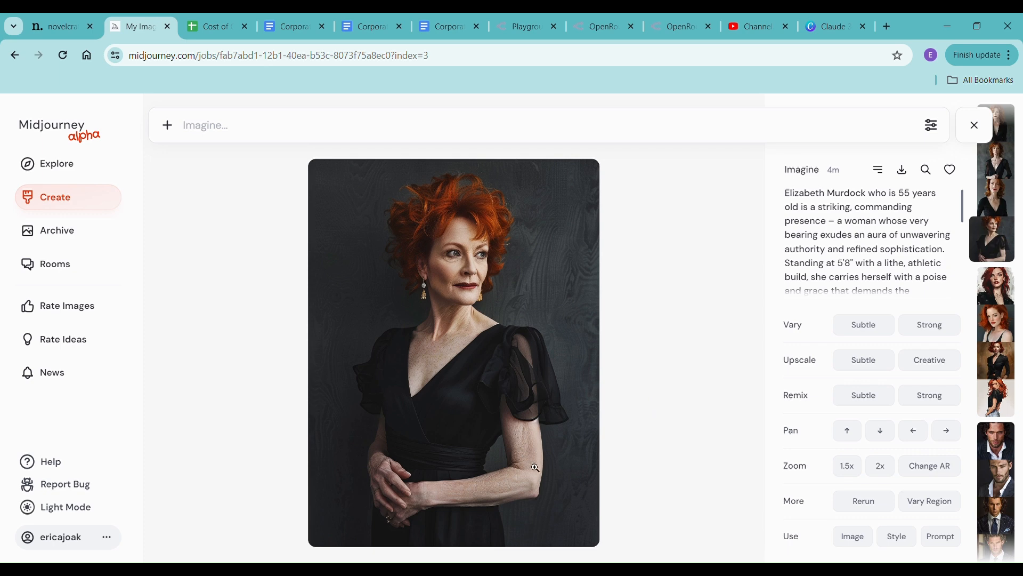
{"action": "key", "text": "Left"}
{"action": "key", "text": "Left"}
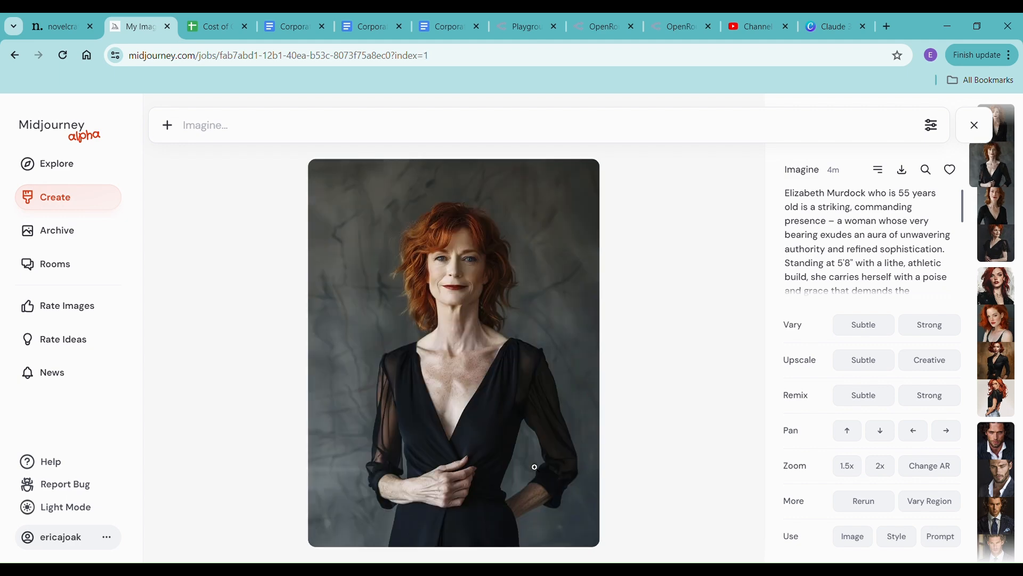
{"action": "key", "text": "Left"}
{"action": "key", "text": "Right"}
{"action": "key", "text": "Right"}
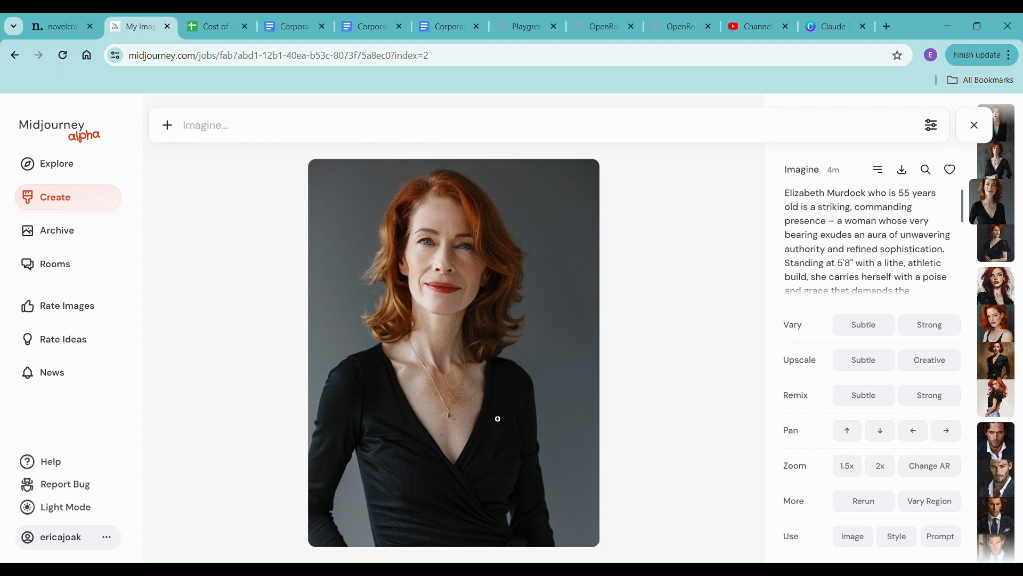
Step: Add the third portrait of the new set to Elizabeth Murdock's Codex entry in Novelcrafter, cropped to the upper part of the picture
{"action": "left_click", "coordinate": [66, 27]}
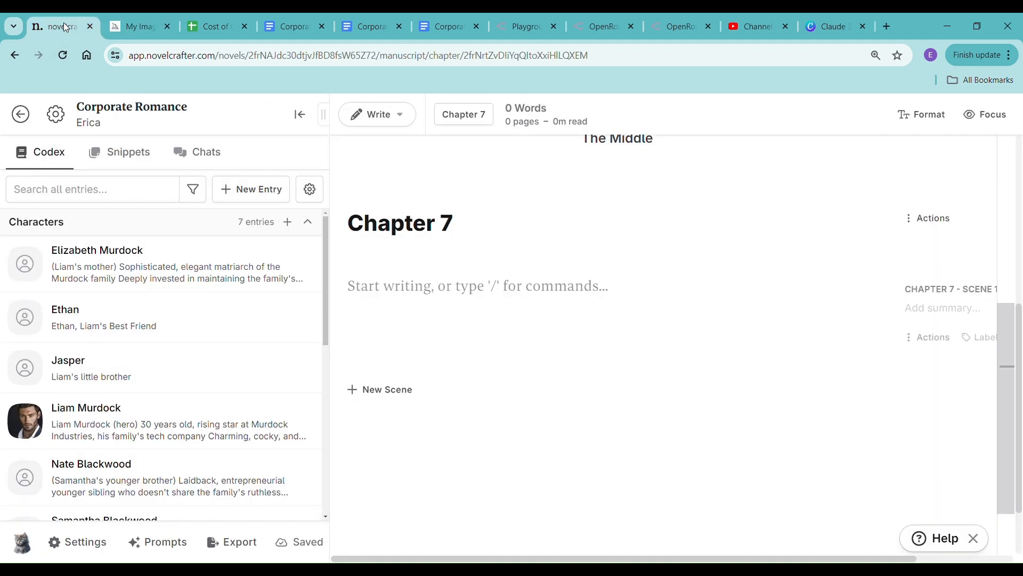
{"action": "left_click", "coordinate": [203, 264]}
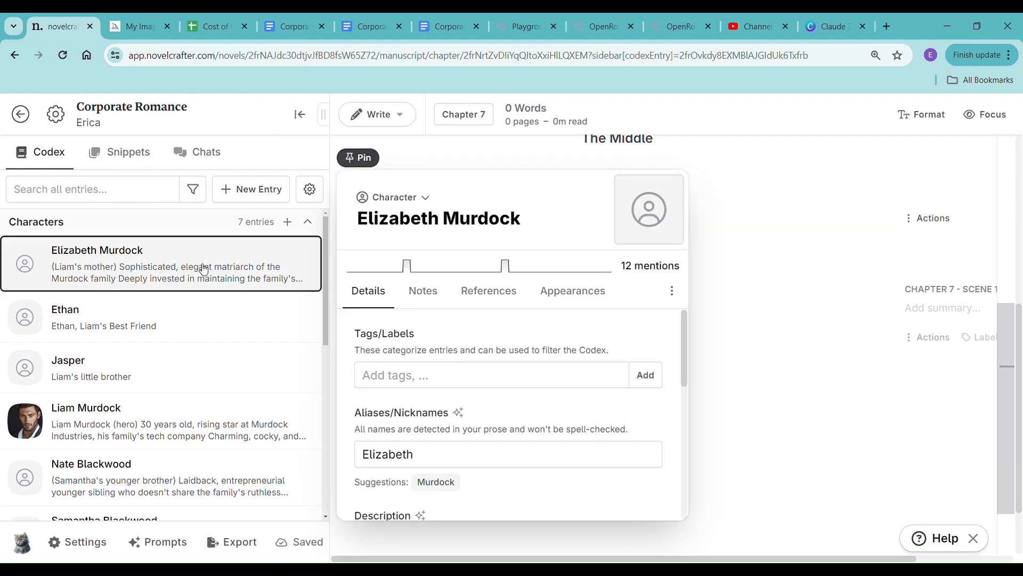
{"action": "left_click", "coordinate": [140, 27]}
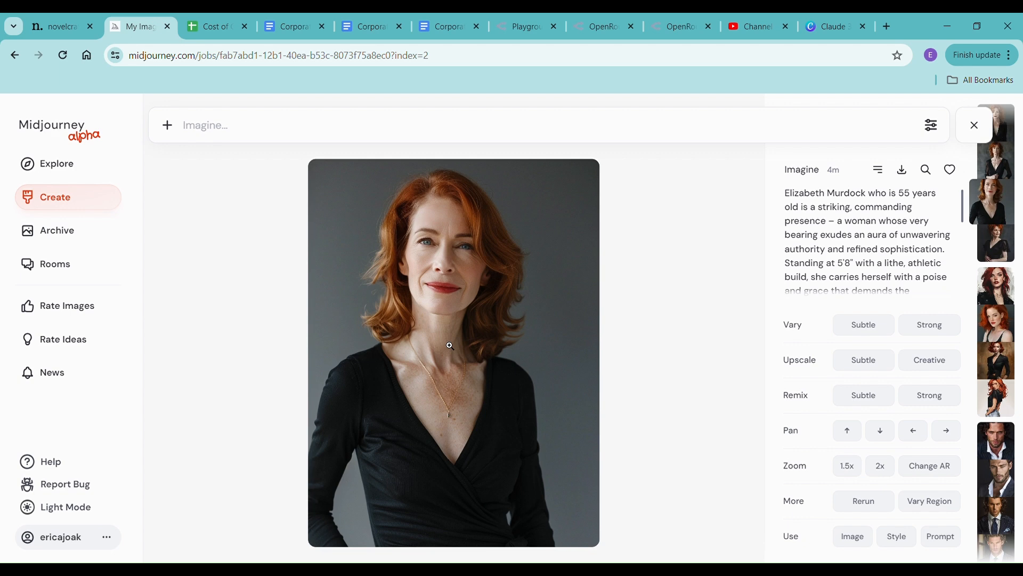
{"action": "left_click_drag", "start_coordinate": [456, 346], "coordinate": [643, 216]}
{"action": "left_click_drag", "start_coordinate": [549, 370], "coordinate": [553, 333]}
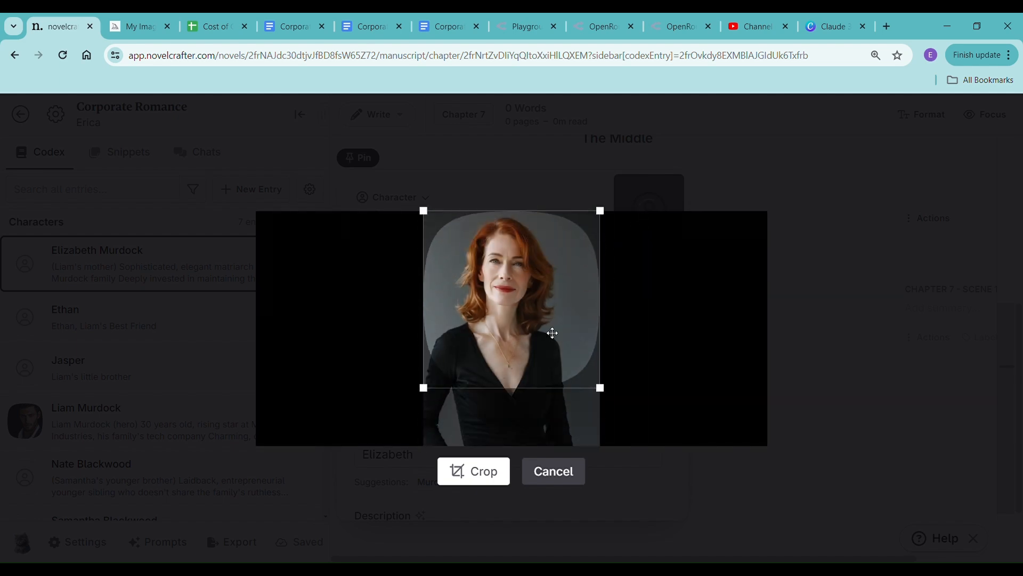
{"action": "left_click", "coordinate": [485, 479]}
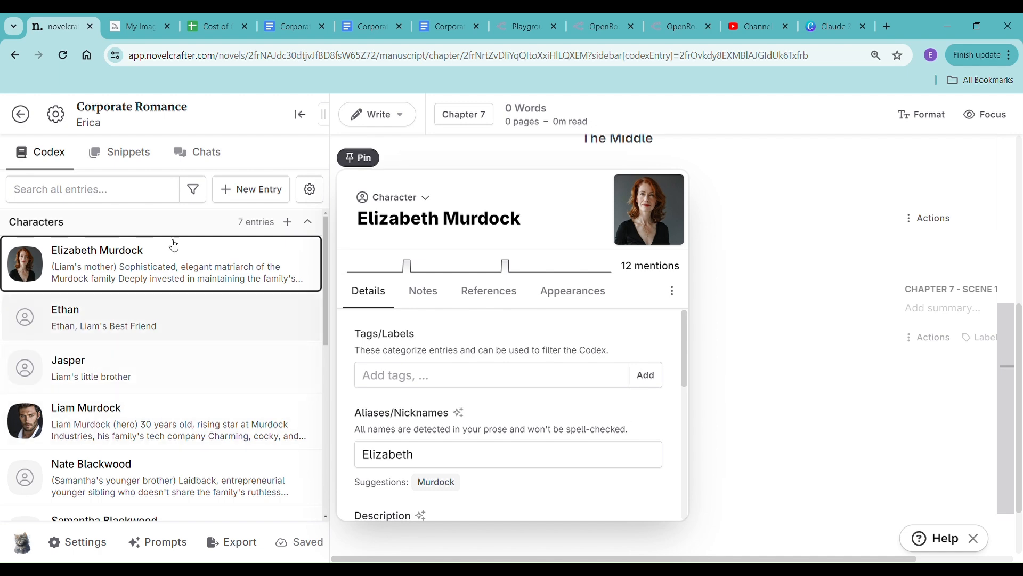
Step: Return to OpenRouter and copy the earlier prompt from "Hey, please describe Elizabeth Murdock" through "his build"
{"action": "left_click", "coordinate": [521, 27]}
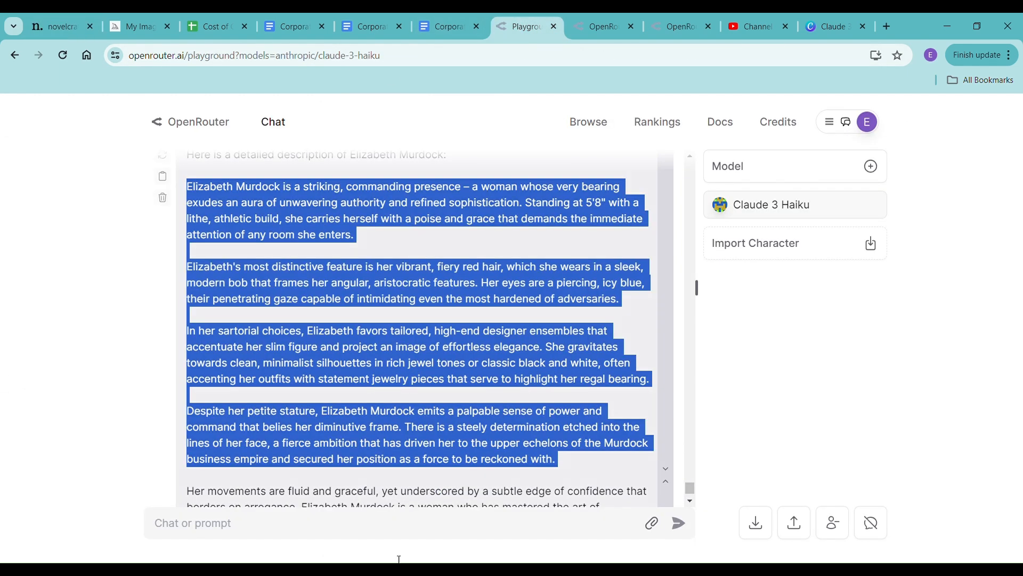
{"action": "left_click", "coordinate": [372, 518]}
{"action": "scroll", "coordinate": [416, 331], "scroll_direction": "down", "scroll_amount": 2}
{"action": "scroll", "coordinate": [434, 388], "scroll_direction": "up", "scroll_amount": 5}
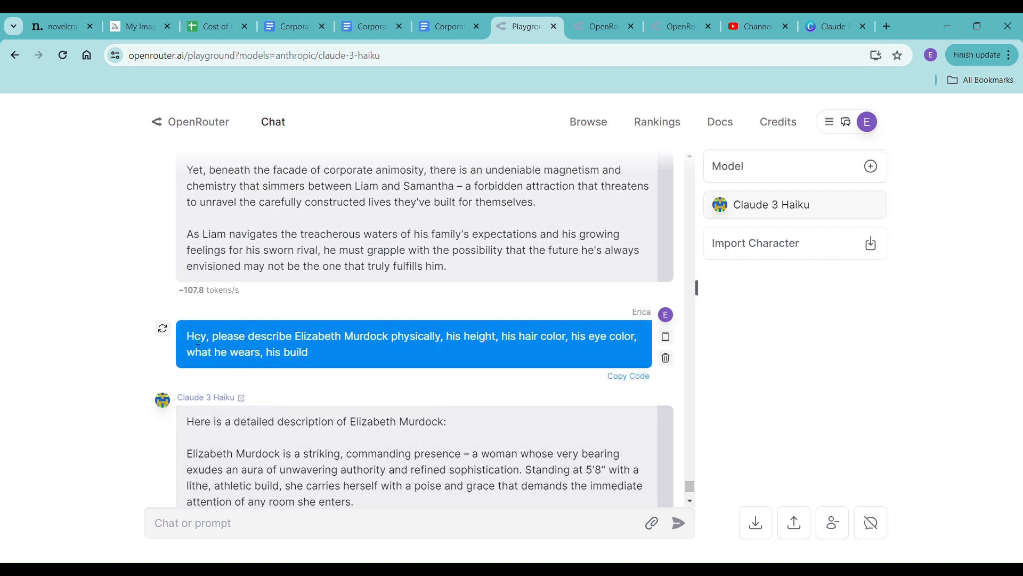
{"action": "left_click_drag", "start_coordinate": [194, 337], "coordinate": [267, 360]}
{"action": "left_click", "coordinate": [242, 343]}
{"action": "left_click_drag", "start_coordinate": [187, 340], "coordinate": [347, 358]}
{"action": "key", "text": "ctrl+c"}
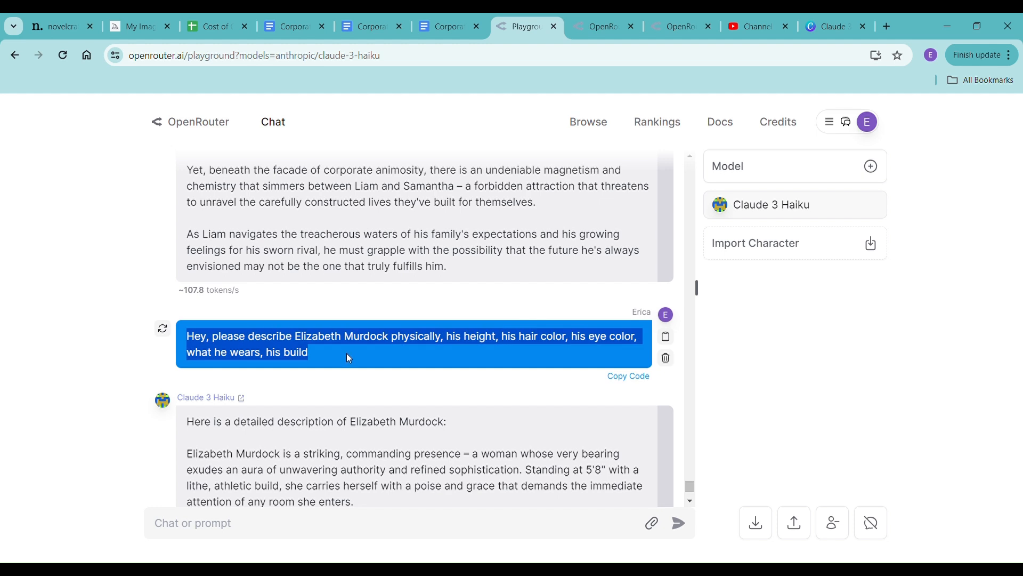
Step: Reuse the copied prompt as a new message with "Elizabeth Murdock" replaced by "Ethan", send it, and view the reply
{"action": "left_click", "coordinate": [320, 535]}
{"action": "key", "text": "ctrl+v"}
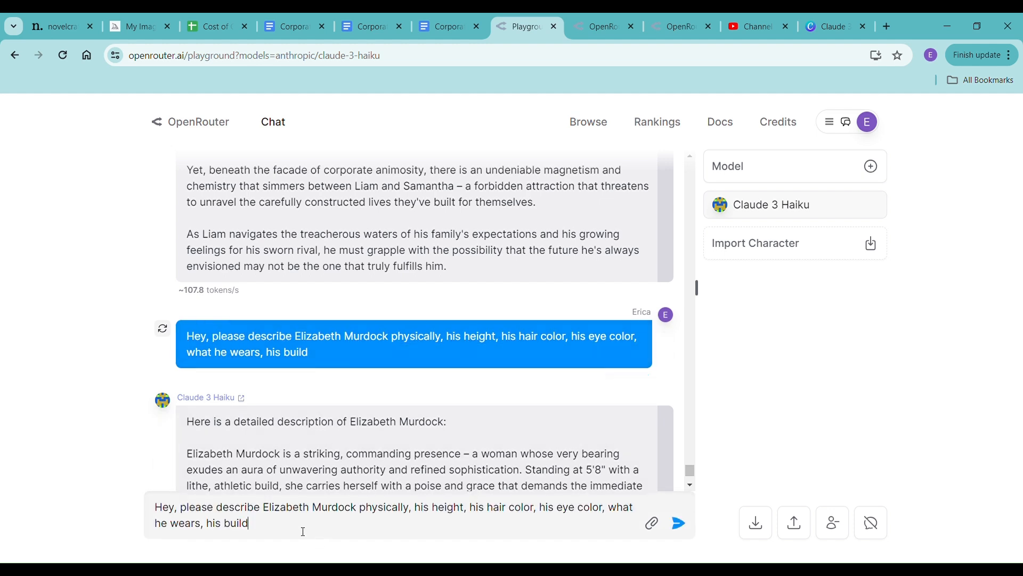
{"action": "left_click_drag", "start_coordinate": [265, 513], "coordinate": [363, 521]}
{"action": "type", "text": "Ethan"}
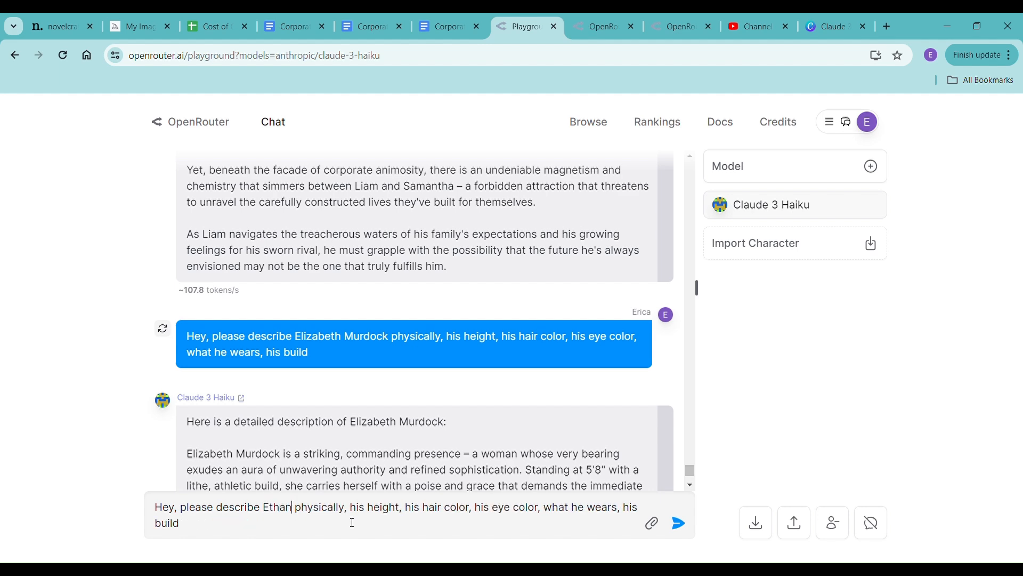
{"action": "key", "text": "Return"}
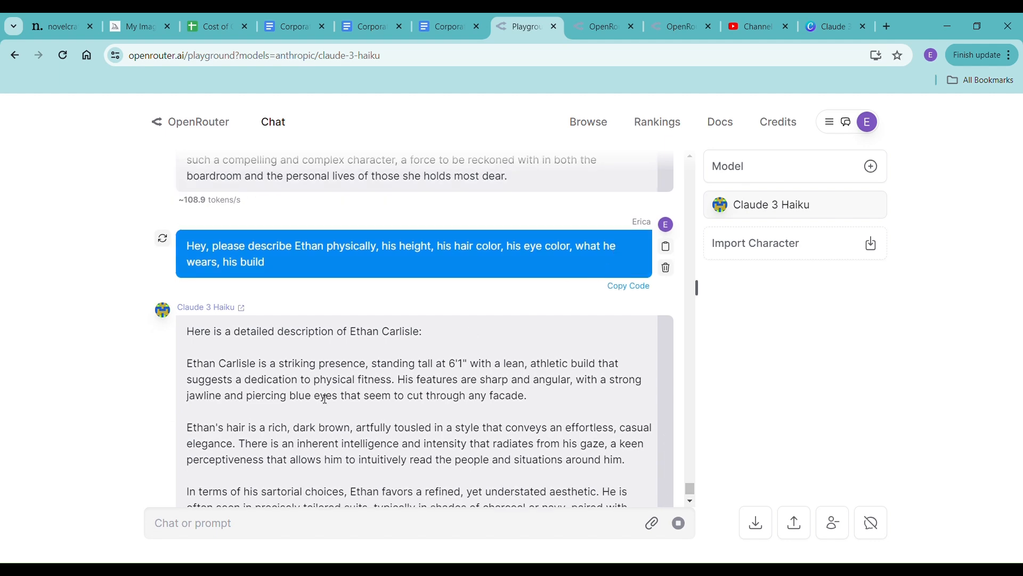
{"action": "scroll", "coordinate": [175, 358], "scroll_direction": "down", "scroll_amount": 3}
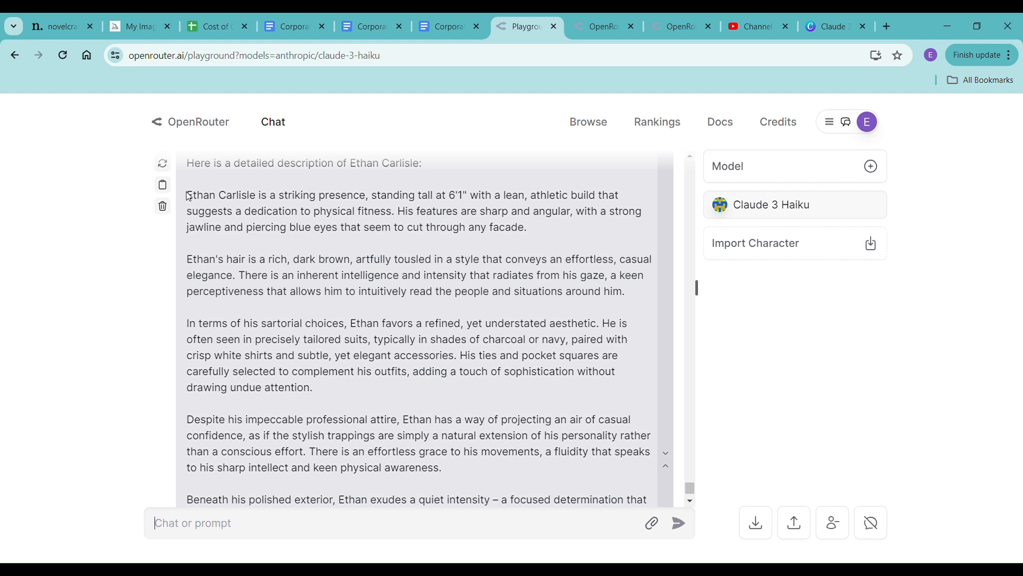
Step: Copy the first four paragraphs of Ethan Carlisle's description, from "Ethan Carlisle is a striking presence" through "keen physical awareness"
{"action": "mouse_move", "coordinate": [186, 195]}
{"action": "left_mouse_down"}
{"action": "mouse_move", "coordinate": [316, 326]}
{"action": "mouse_move", "coordinate": [404, 364]}
{"action": "mouse_move", "coordinate": [414, 396]}
{"action": "left_mouse_up"}
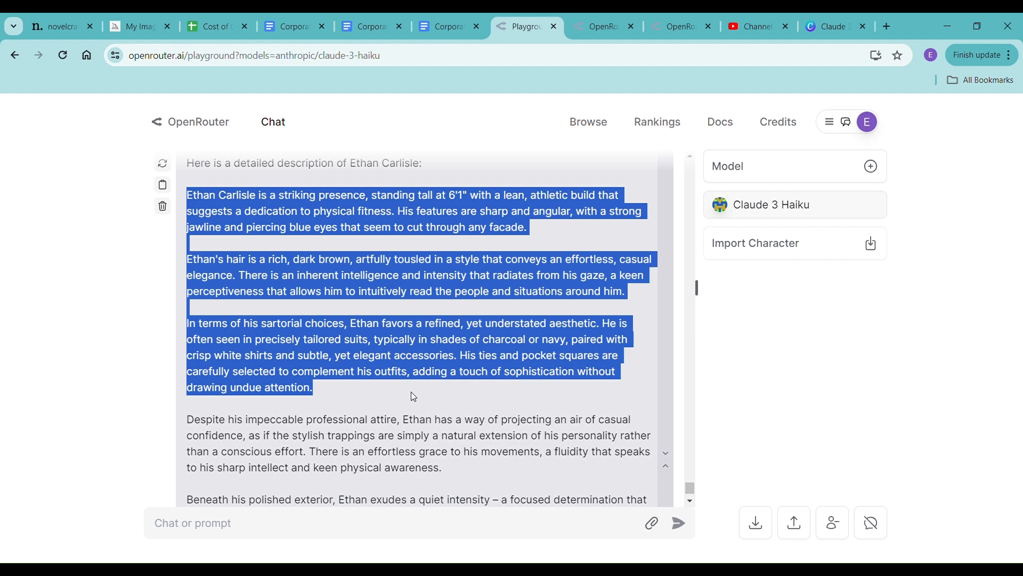
{"action": "left_click_drag", "start_coordinate": [414, 396], "coordinate": [482, 479]}
{"action": "key", "text": "ctrl+c"}
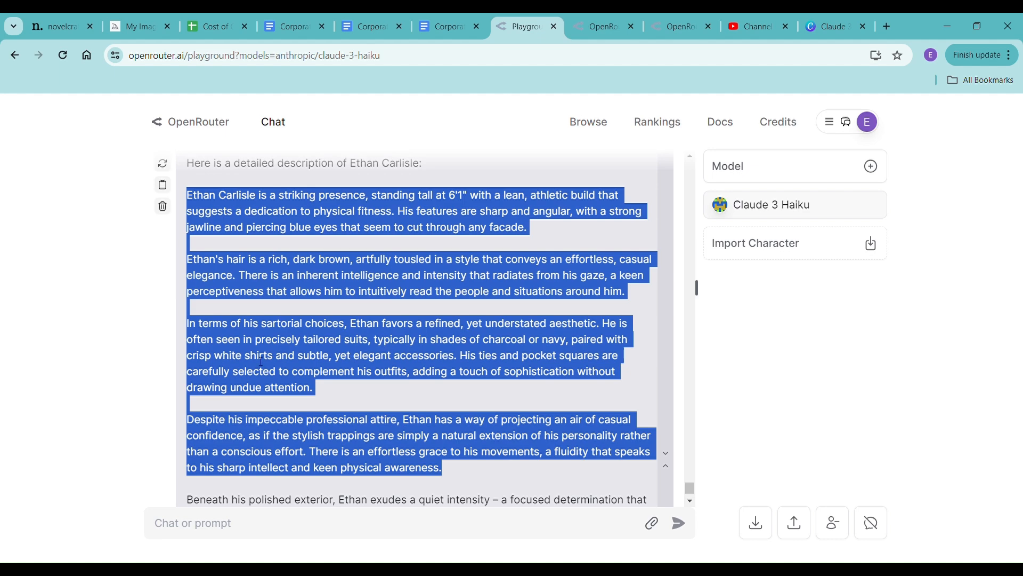
{"action": "scroll", "coordinate": [346, 347], "scroll_direction": "down", "scroll_amount": 5}
{"action": "scroll", "coordinate": [417, 331], "scroll_direction": "up", "scroll_amount": 1}
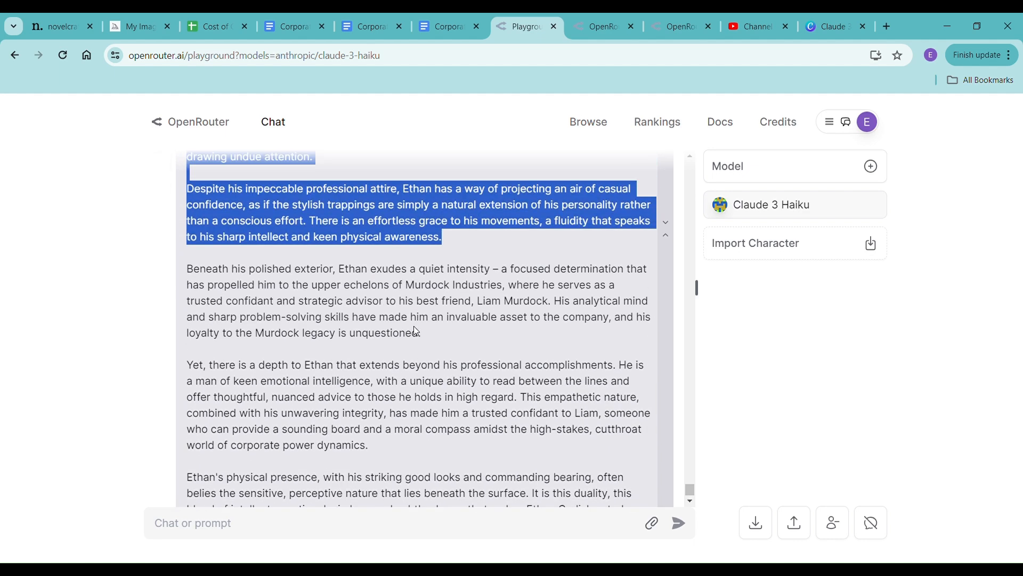
{"action": "scroll", "coordinate": [416, 331], "scroll_direction": "up", "scroll_amount": 4}
{"action": "scroll", "coordinate": [302, 325], "scroll_direction": "up", "scroll_amount": 1}
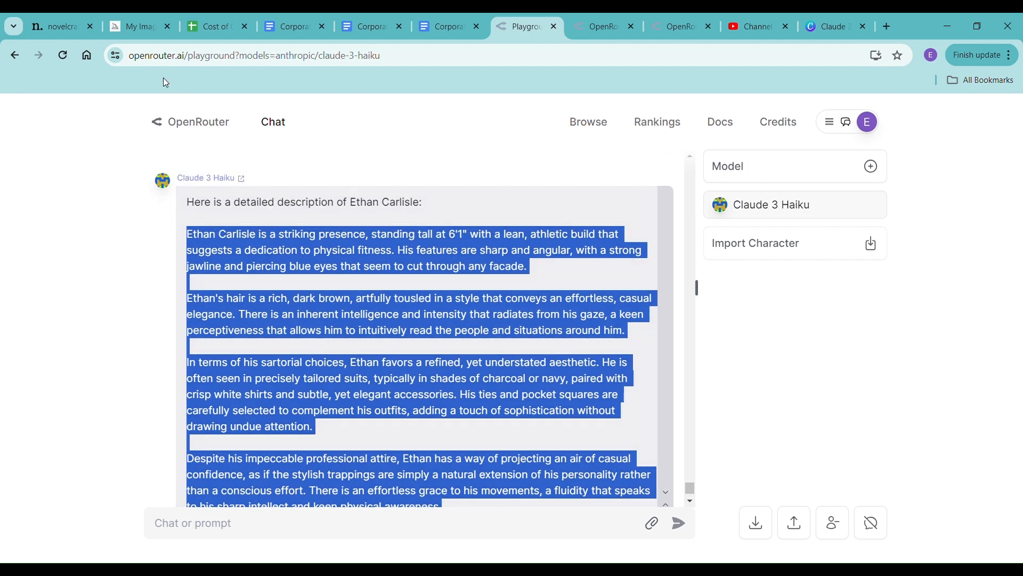
Step: Switch to Midjourney, generate images from the copied Ethan Carlisle description, and view the results on the Create page
{"action": "left_click", "coordinate": [132, 27]}
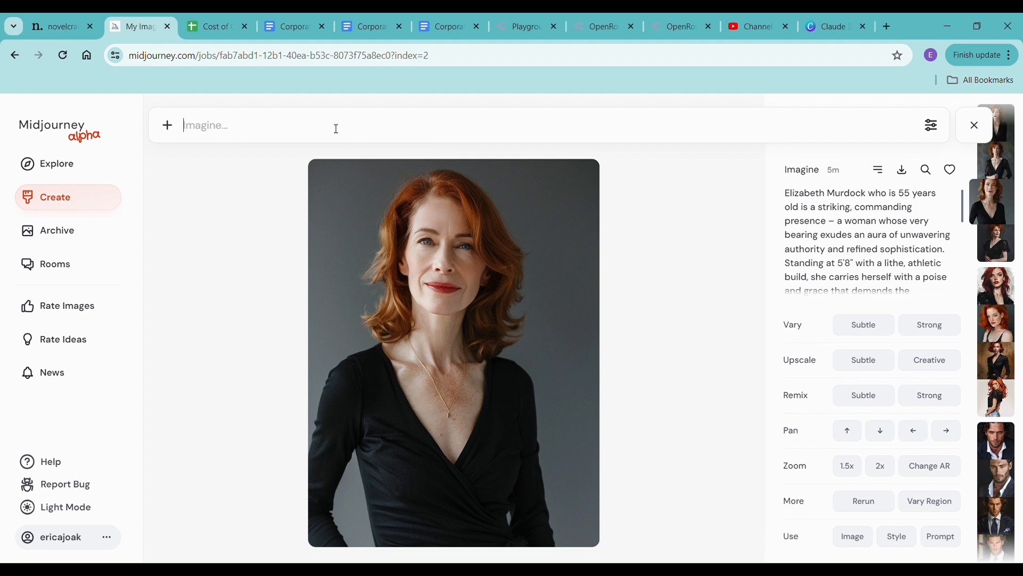
{"action": "key", "text": "ctrl+v"}
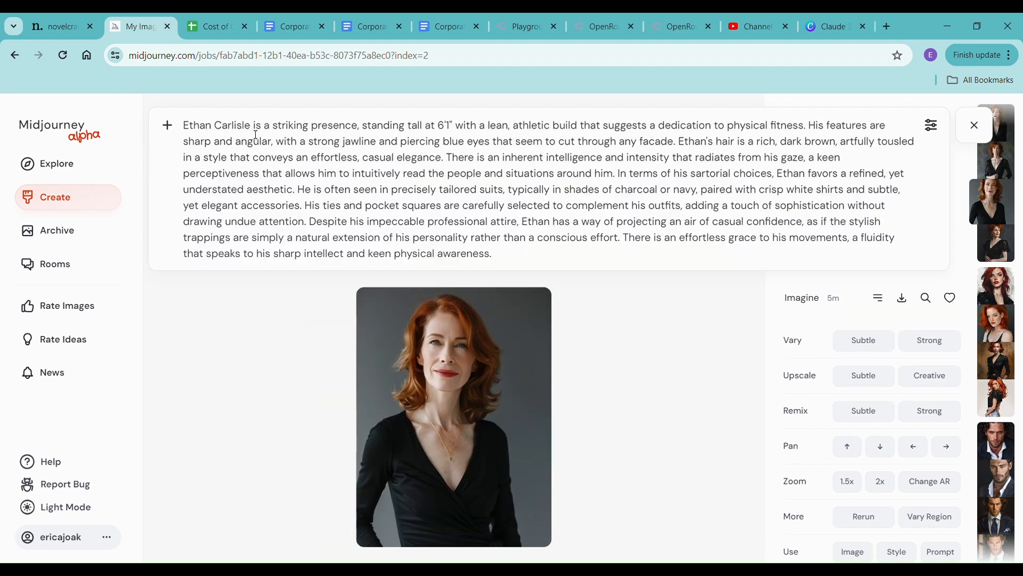
{"action": "key", "text": "Return"}
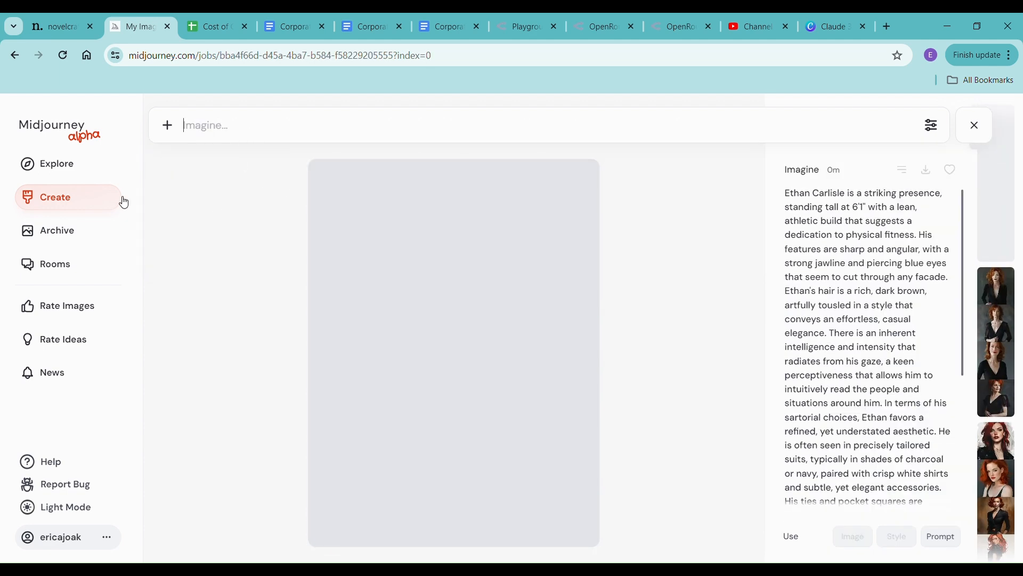
{"action": "left_click", "coordinate": [54, 204]}
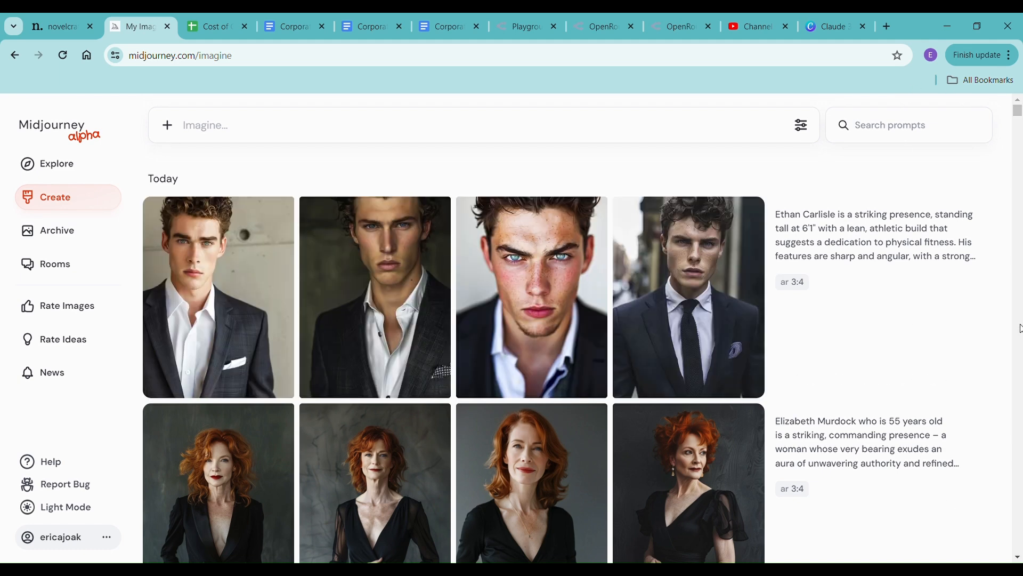
{"action": "mouse_move", "coordinate": [904, 347]}
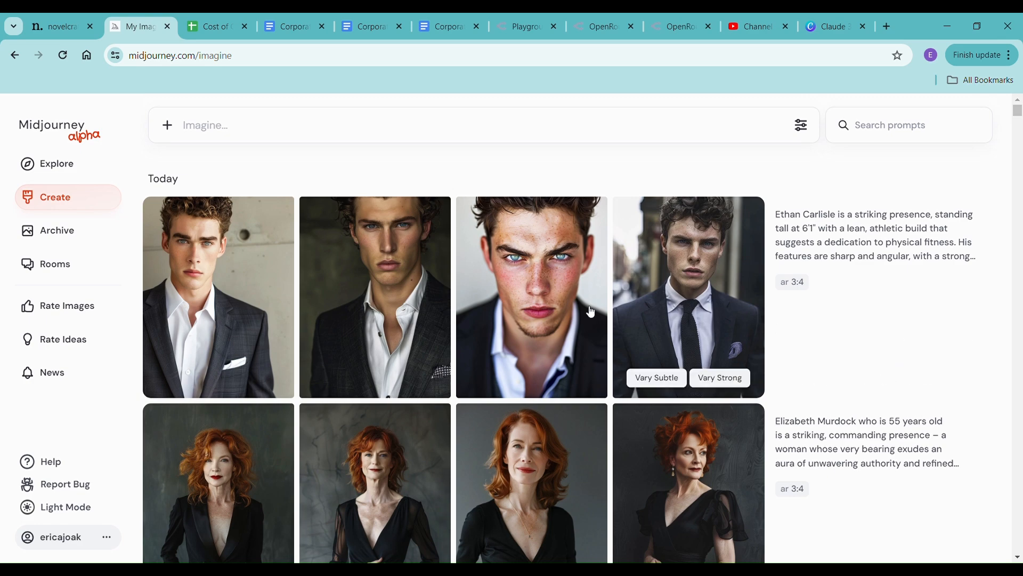
{"action": "left_click", "coordinate": [265, 282]}
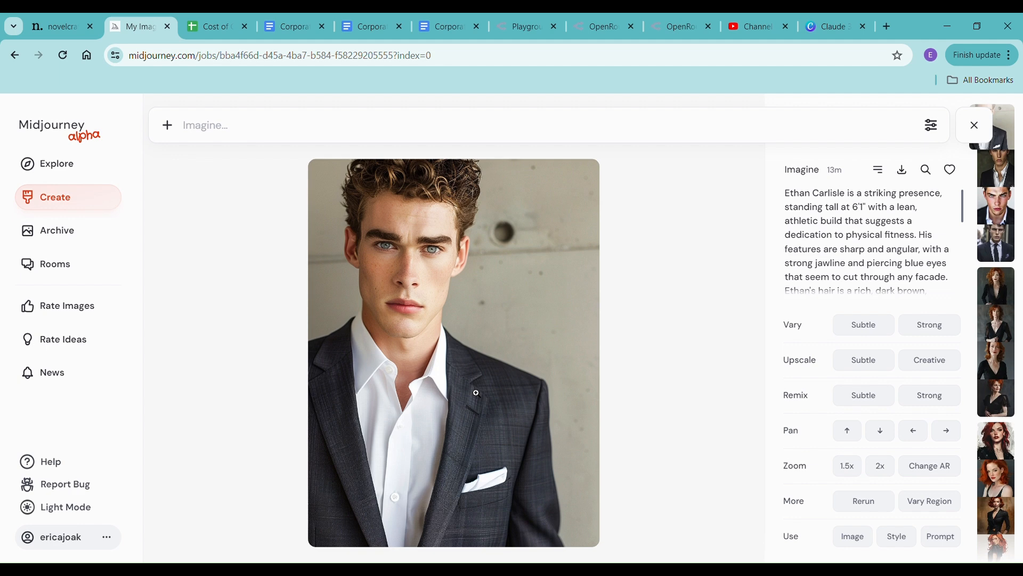
{"action": "key", "text": "Right"}
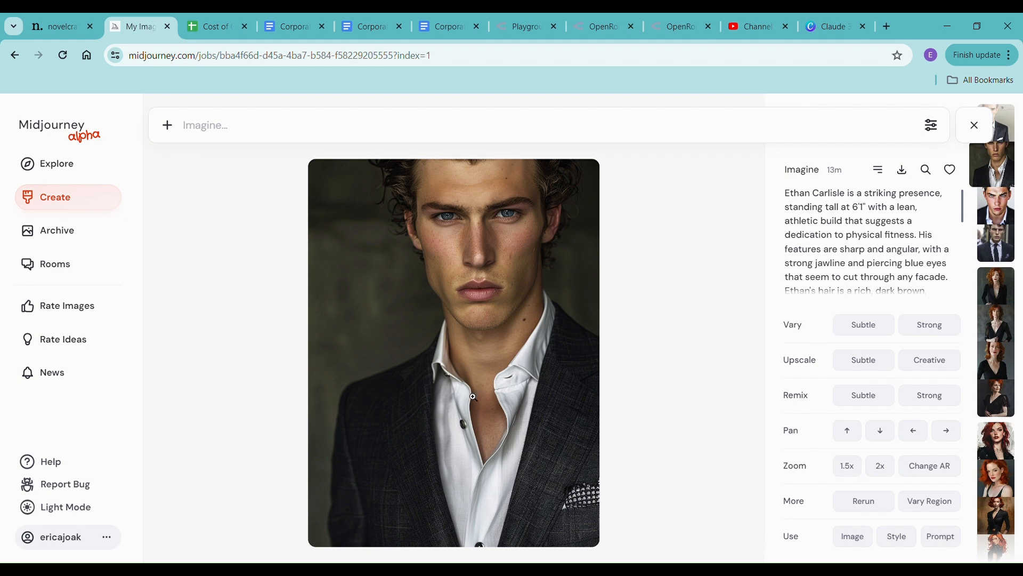
{"action": "key", "text": "Right"}
{"action": "key", "text": "Right"}
{"action": "key", "text": "Left"}
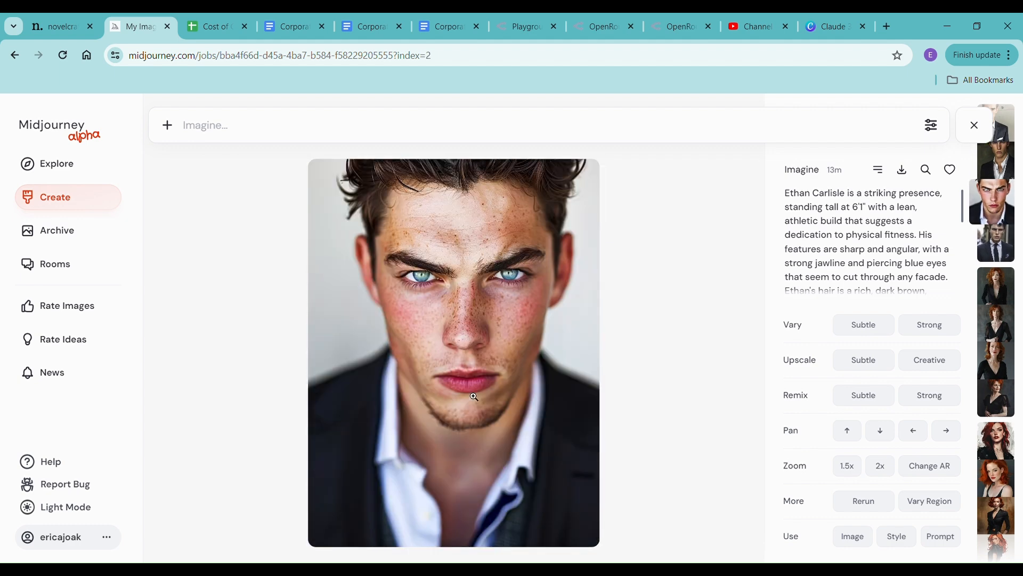
{"action": "key", "text": "Right"}
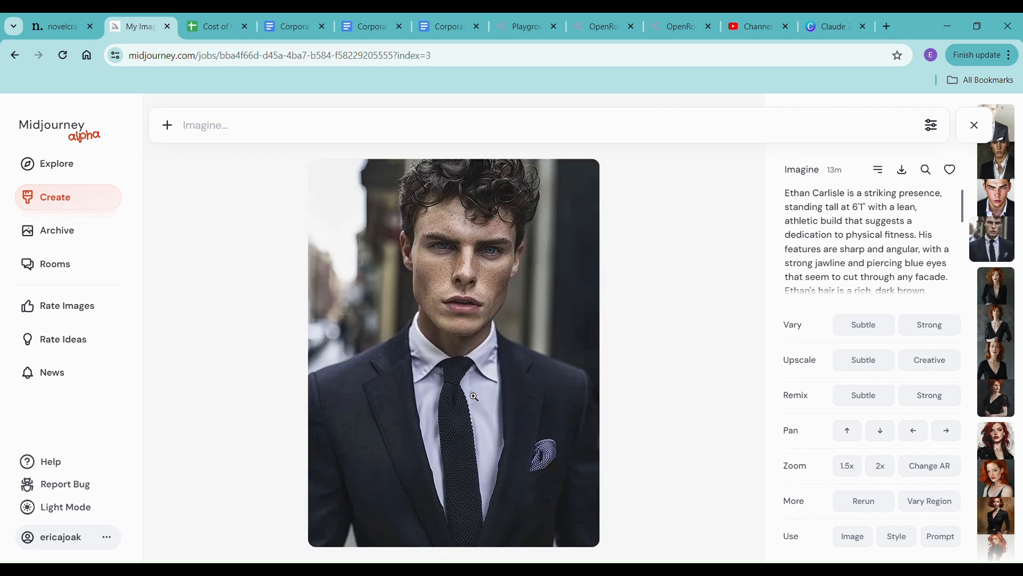
{"action": "key", "text": "Left"}
{"action": "key", "text": "Left"}
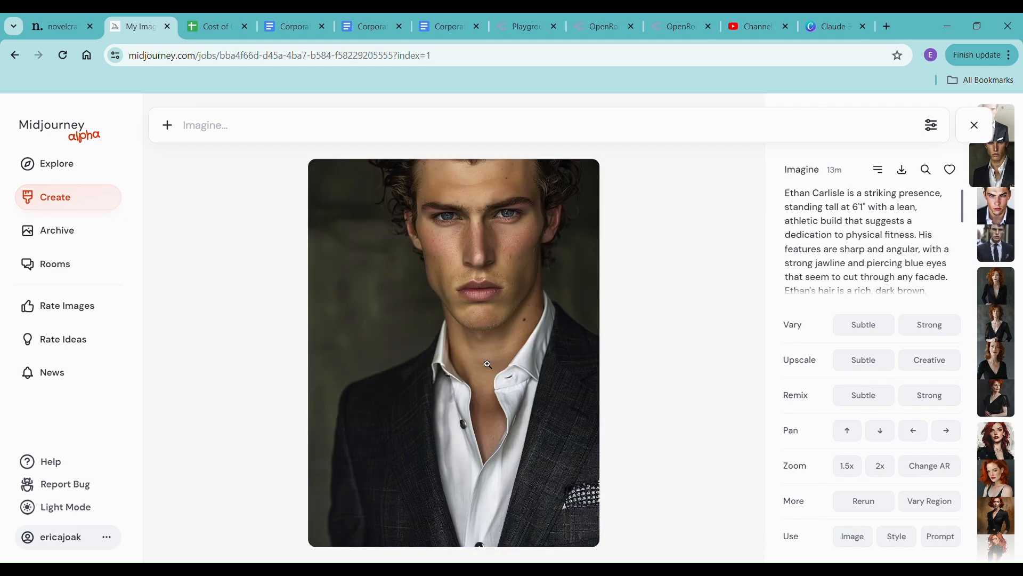
Step: Add the second portrait to Ethan's Codex entry in Novelcrafter, cropped to the upper part of the picture
{"action": "left_click_drag", "start_coordinate": [489, 365], "coordinate": [646, 216]}
{"action": "left_click_drag", "start_coordinate": [489, 382], "coordinate": [502, 337]}
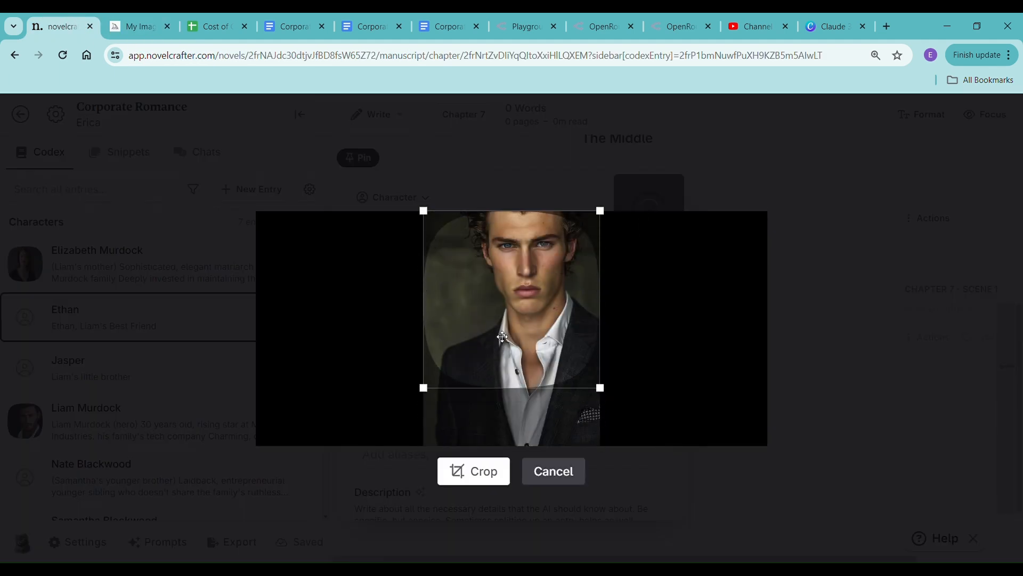
{"action": "left_click", "coordinate": [479, 475]}
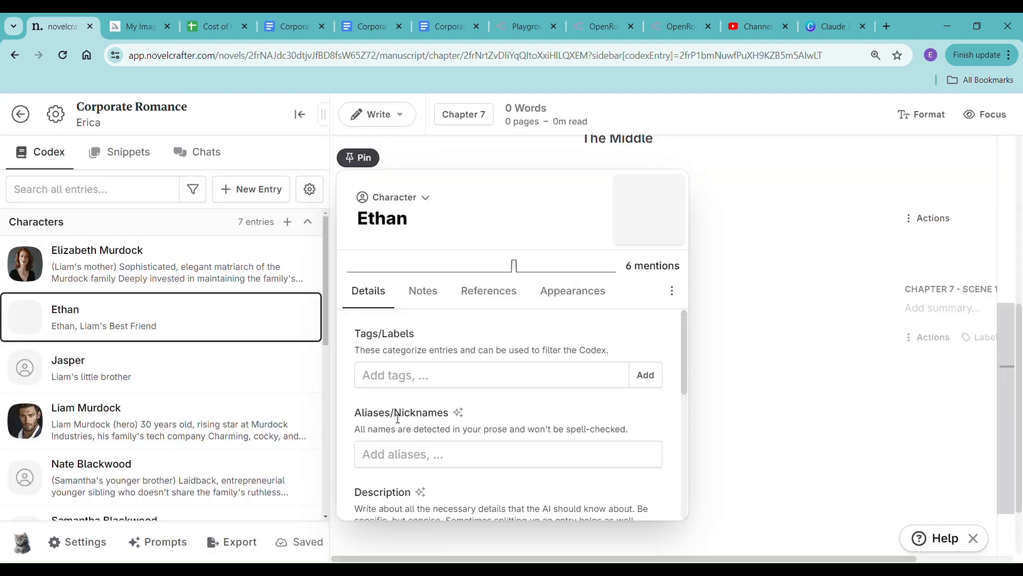
Step: Compare the portraits in Liam Murdock's and Ethan's entries and look through the Codex character list for entries without a picture
{"action": "left_click", "coordinate": [92, 429]}
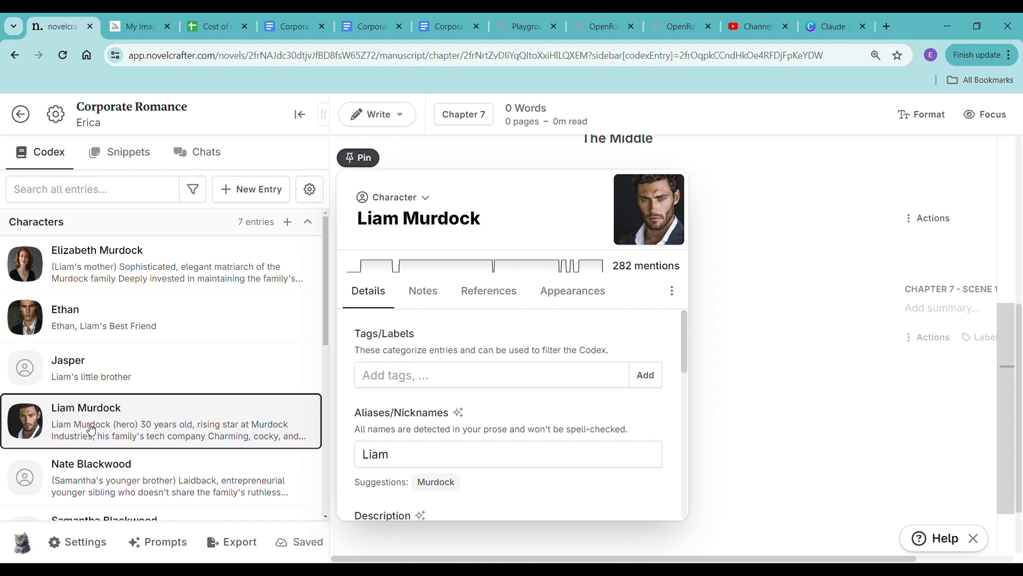
{"action": "left_click", "coordinate": [117, 315]}
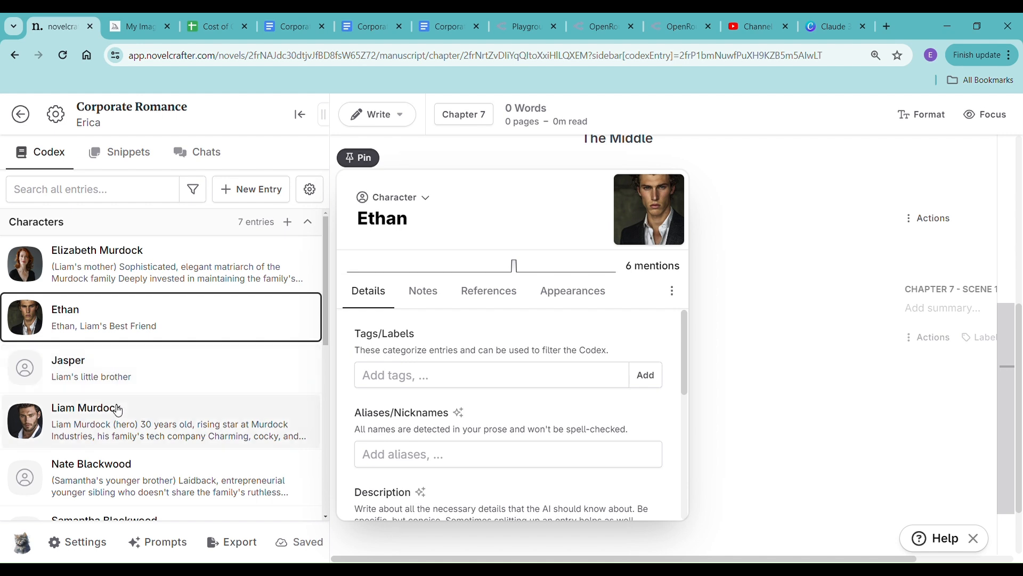
{"action": "scroll", "coordinate": [117, 410], "scroll_direction": "down", "scroll_amount": 4}
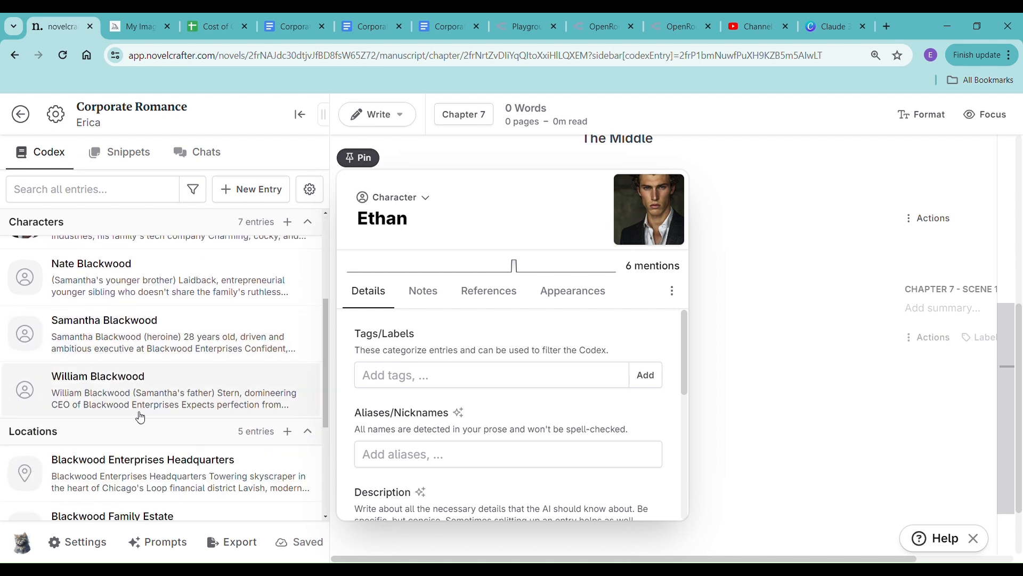
{"action": "scroll", "coordinate": [140, 418], "scroll_direction": "up", "scroll_amount": 4}
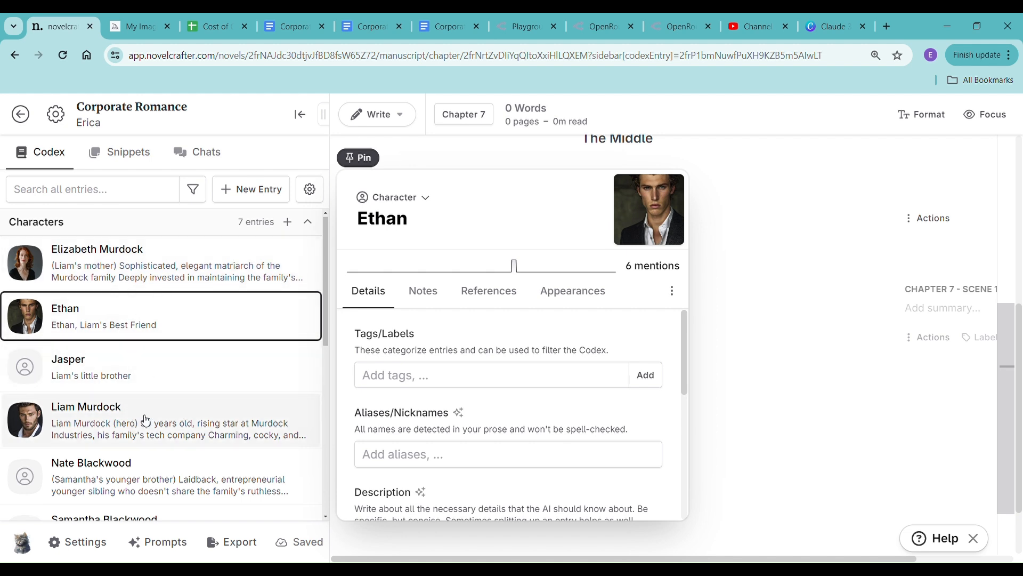
{"action": "scroll", "coordinate": [145, 419], "scroll_direction": "down", "scroll_amount": 4}
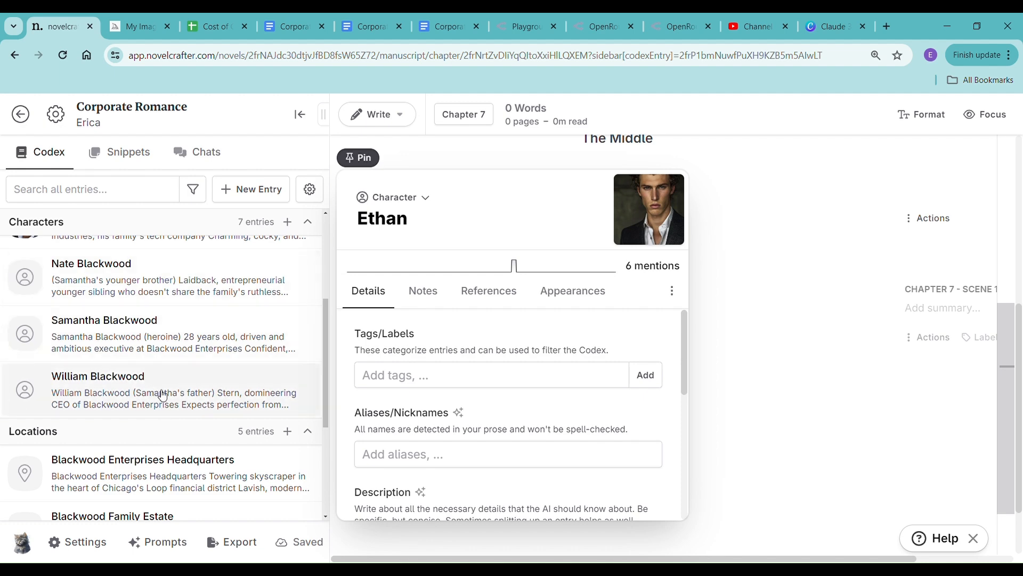
{"action": "scroll", "coordinate": [165, 394], "scroll_direction": "up", "scroll_amount": 4}
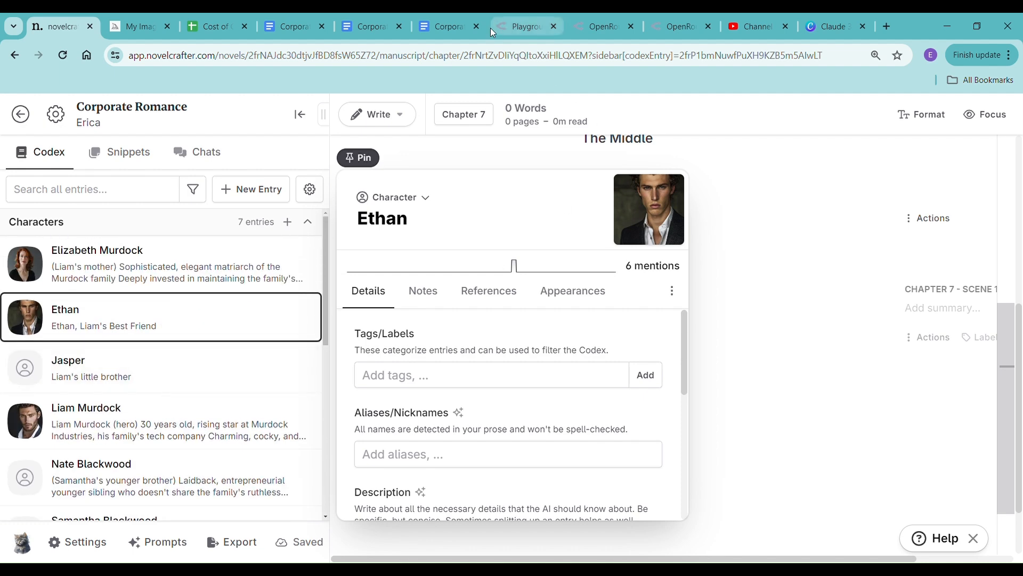
{"action": "scroll", "coordinate": [229, 367], "scroll_direction": "down", "scroll_amount": 4}
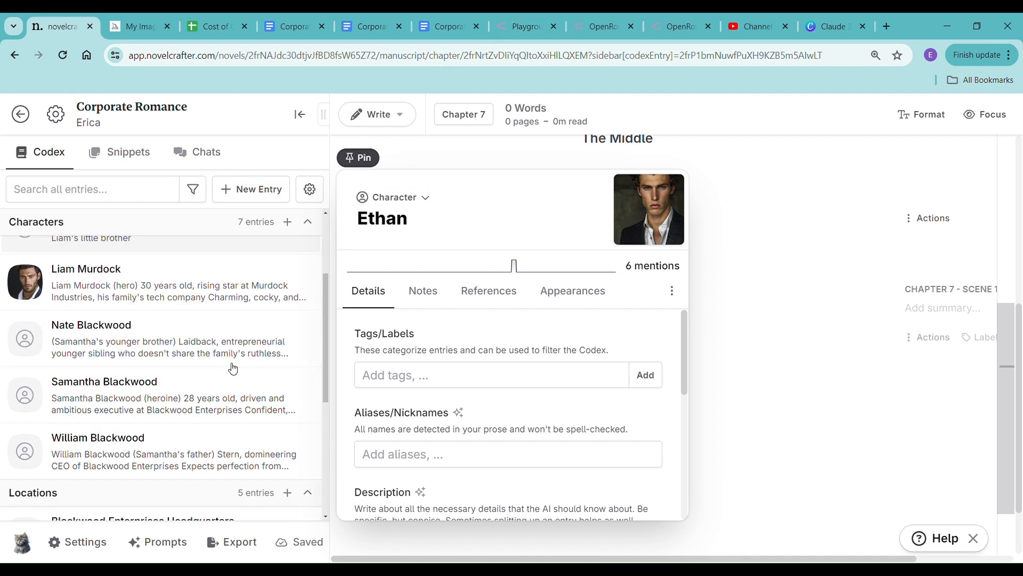
{"action": "scroll", "coordinate": [233, 368], "scroll_direction": "up", "scroll_amount": 1}
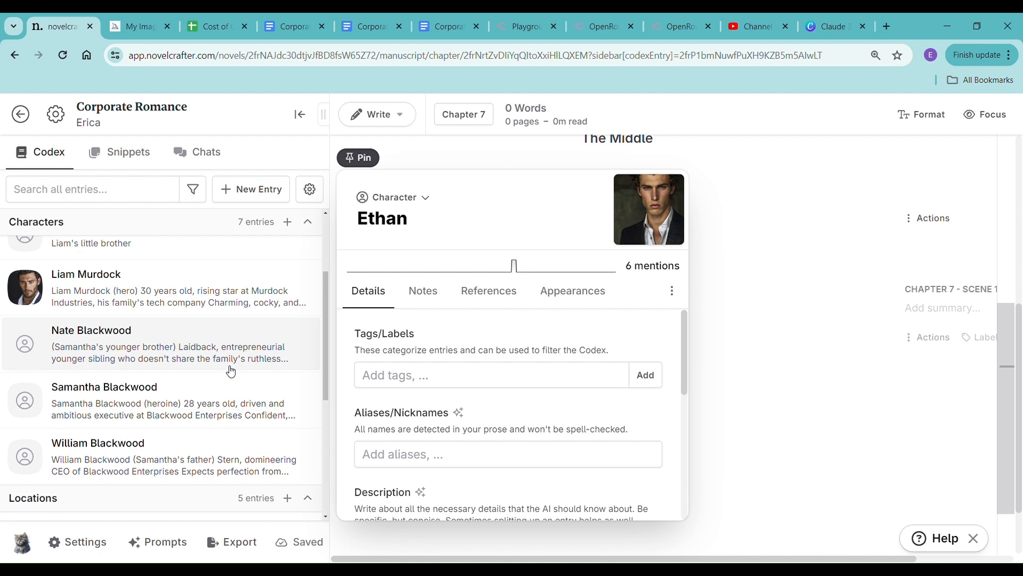
{"action": "scroll", "coordinate": [230, 371], "scroll_direction": "up", "scroll_amount": 2}
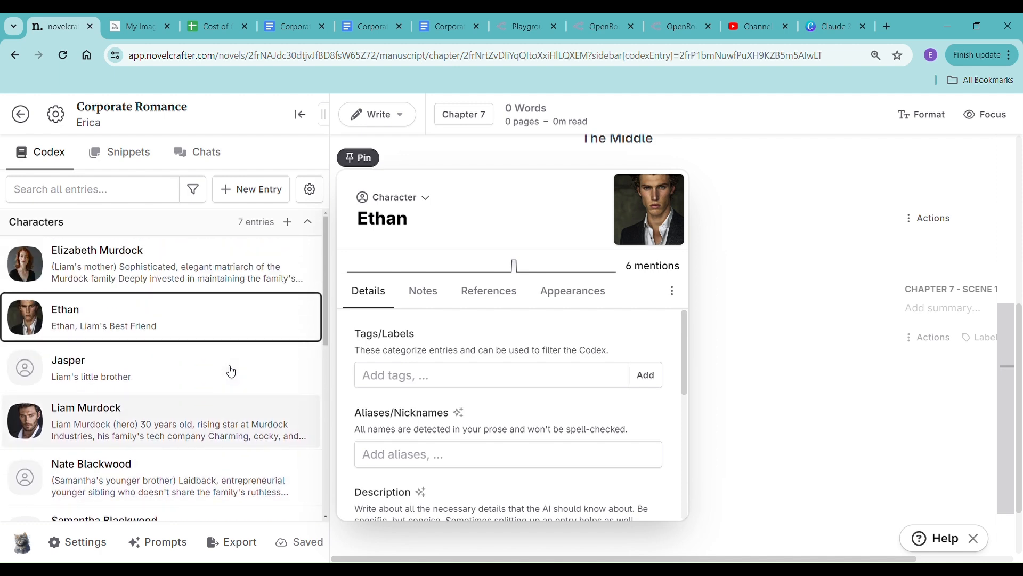
Step: Return to OpenRouter and copy the earlier prompt from "Hey, please describe Ethan physically" through "his build"
{"action": "left_click", "coordinate": [512, 27]}
{"action": "scroll", "coordinate": [405, 373], "scroll_direction": "down", "scroll_amount": 5}
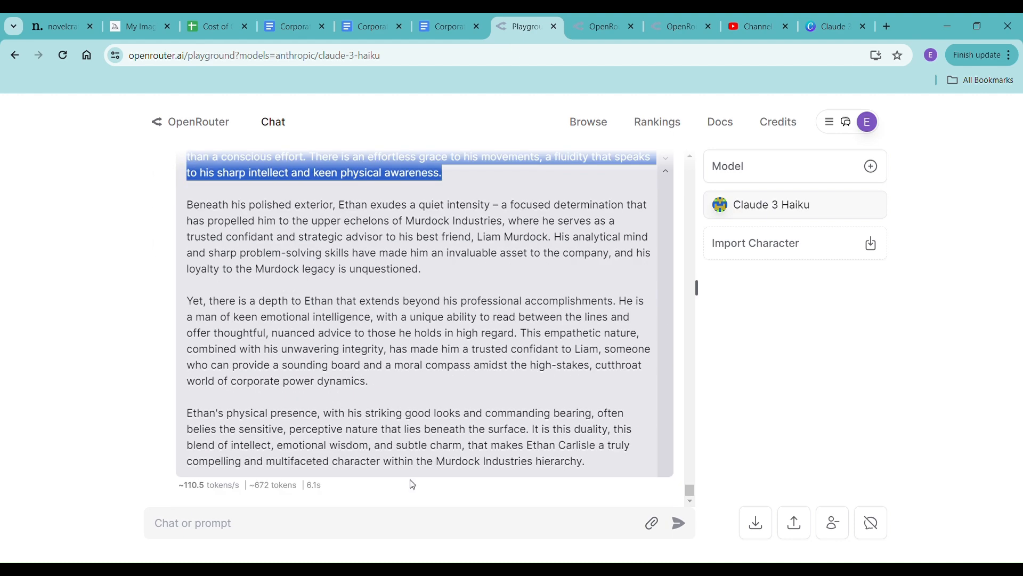
{"action": "scroll", "coordinate": [385, 495], "scroll_direction": "up", "scroll_amount": 10}
{"action": "left_click", "coordinate": [144, 319]}
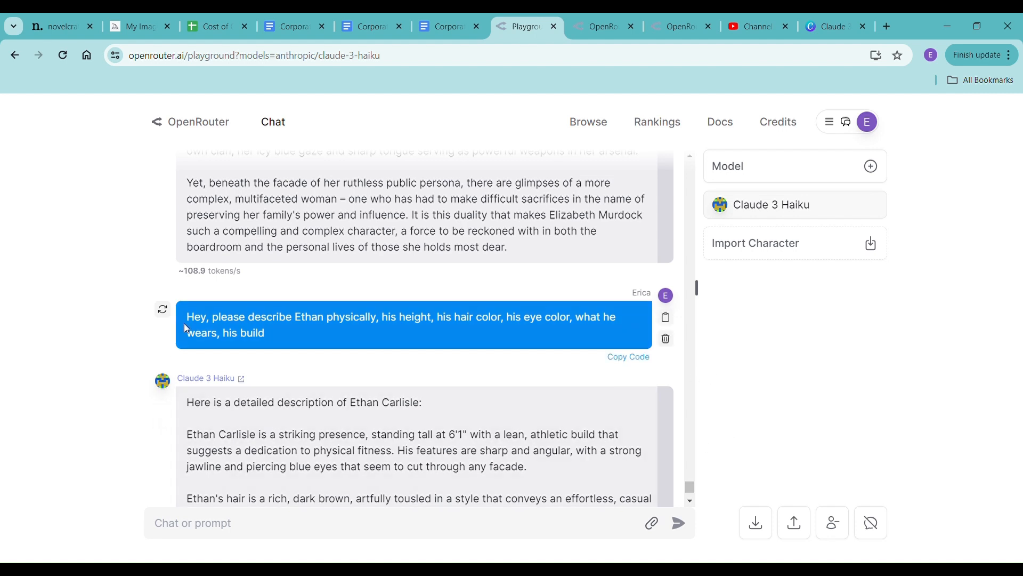
{"action": "left_click_drag", "start_coordinate": [203, 322], "coordinate": [296, 338]}
{"action": "key", "text": "ctrl+c"}
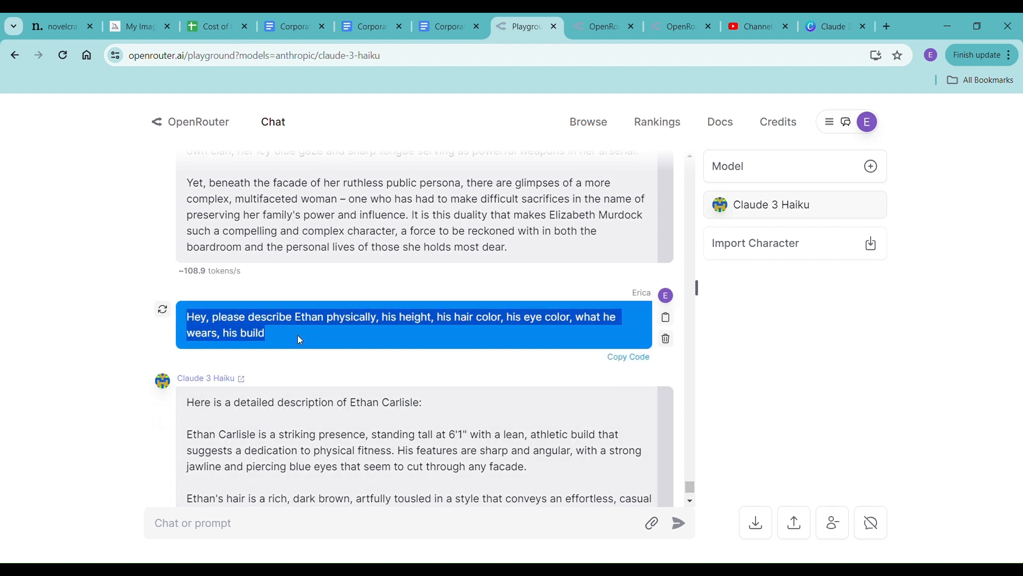
{"action": "scroll", "coordinate": [449, 292], "scroll_direction": "down", "scroll_amount": 10}
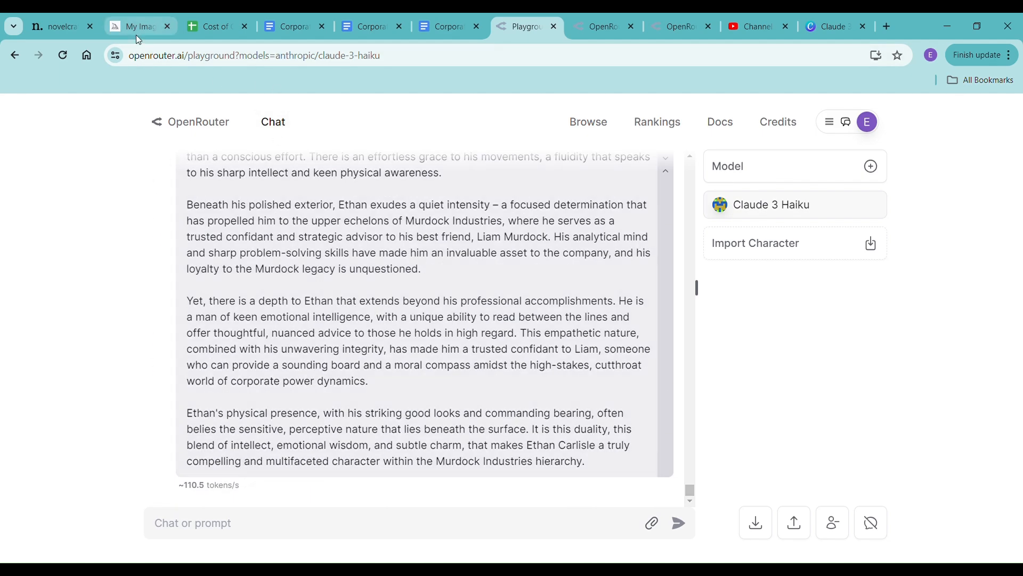
Step: Check the next character in Novelcrafter, then reuse the copied OpenRouter prompt with "Jasper" replacing "Ethan" and "his build" removed, and send it
{"action": "left_click", "coordinate": [58, 28]}
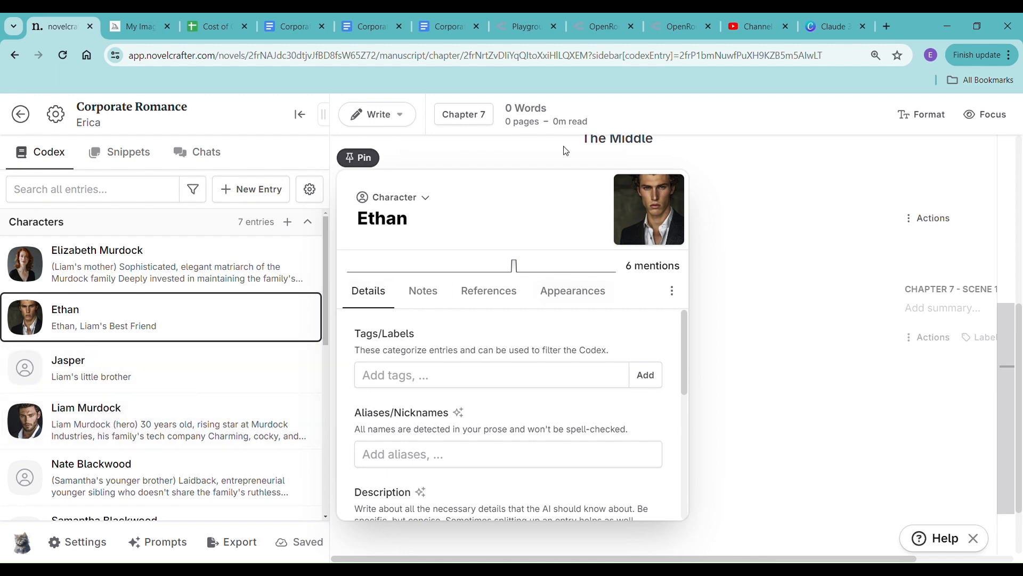
{"action": "left_click", "coordinate": [518, 27]}
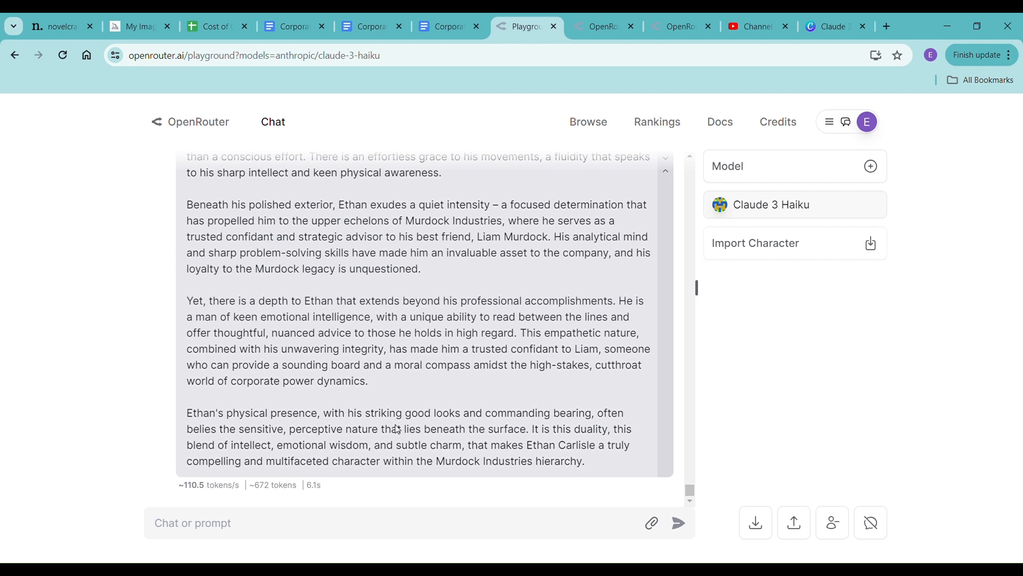
{"action": "key", "text": "ctrl+v"}
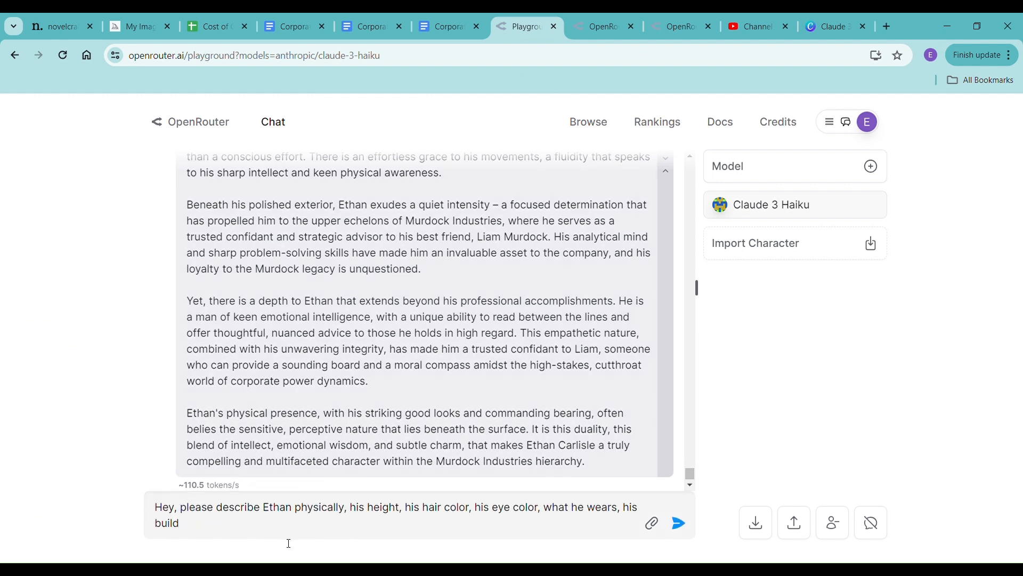
{"action": "left_click", "coordinate": [298, 511], "text": "shift"}
{"action": "type", "text": "Jasper"}
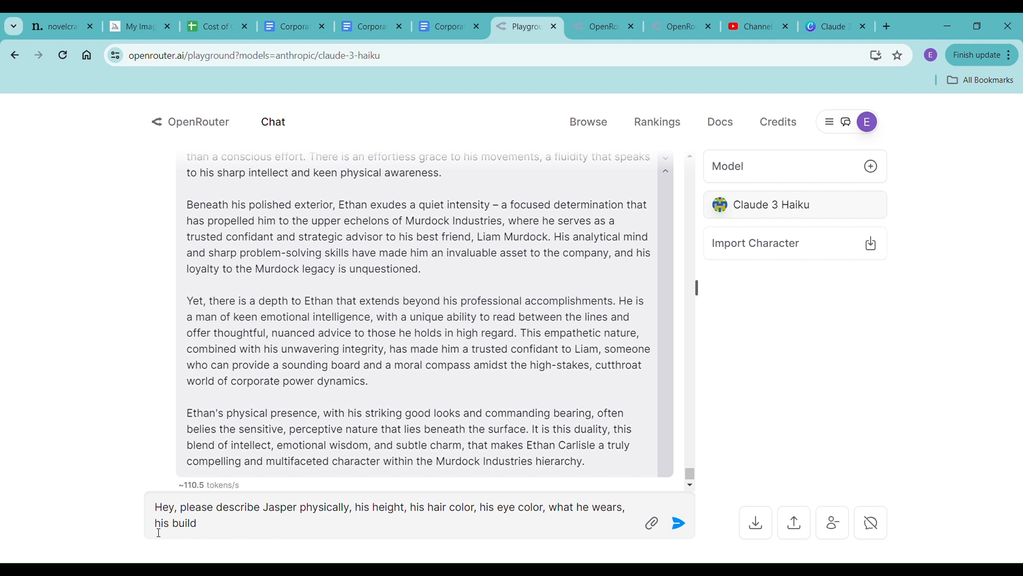
{"action": "left_click_drag", "start_coordinate": [159, 533], "coordinate": [206, 531]}
{"action": "key", "text": "BackSpace"}
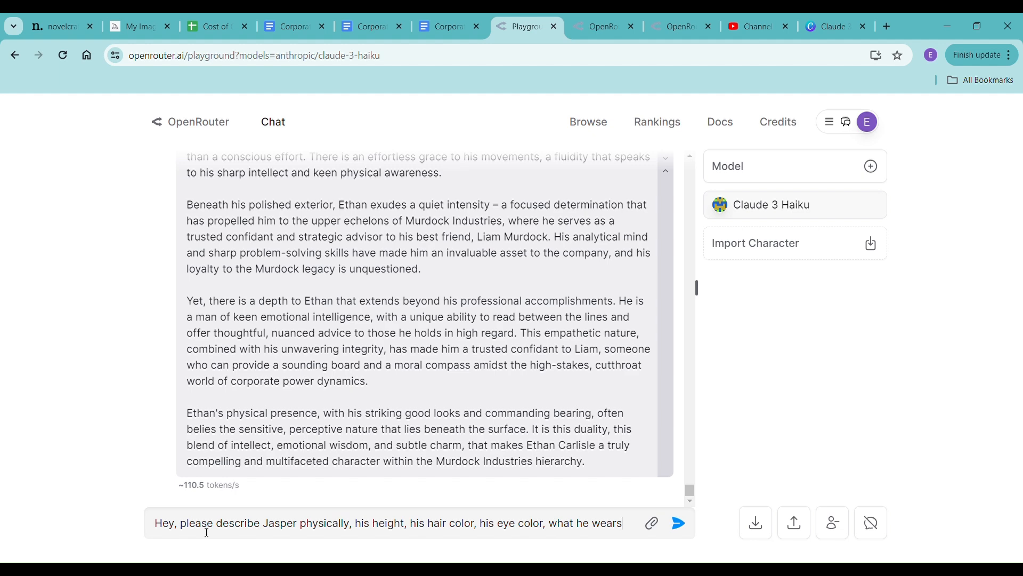
{"action": "key", "text": "Return"}
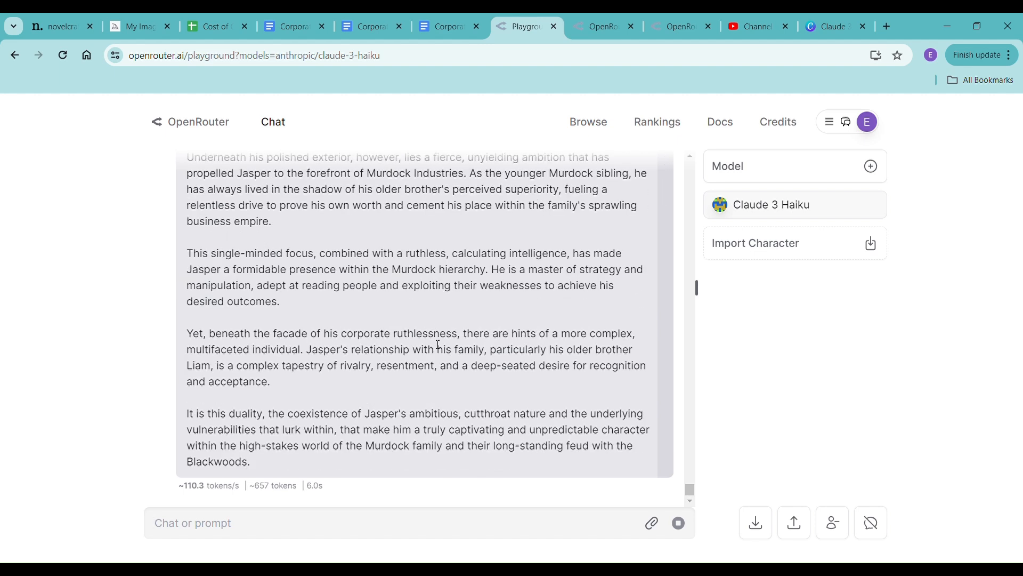
Step: Copy the first four paragraphs of Jasper's description, from "Jasper Murdock cuts an imposing figure" through "those around him."
{"action": "scroll", "coordinate": [364, 452], "scroll_direction": "up", "scroll_amount": 8}
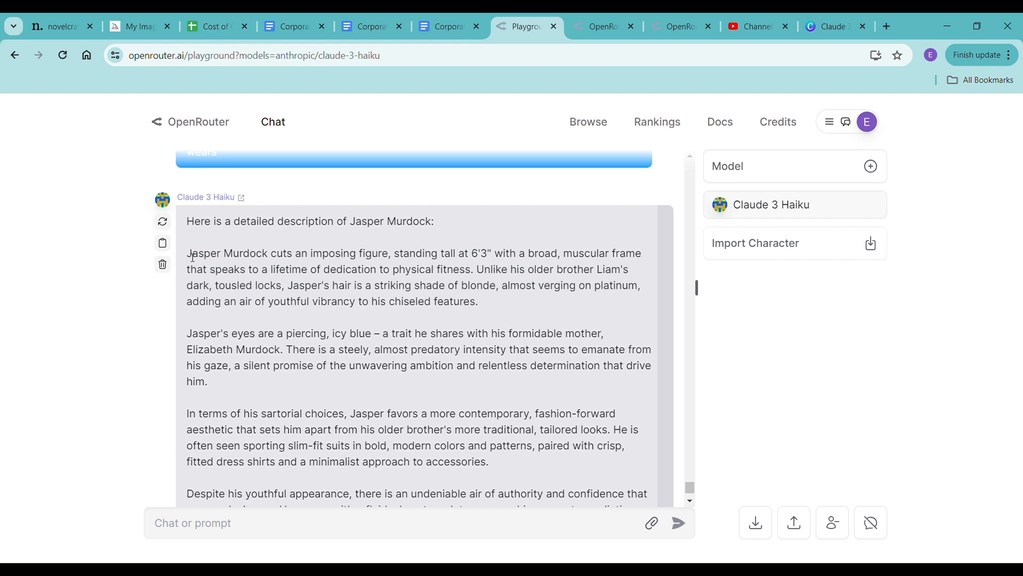
{"action": "left_click_drag", "start_coordinate": [193, 257], "coordinate": [597, 475]}
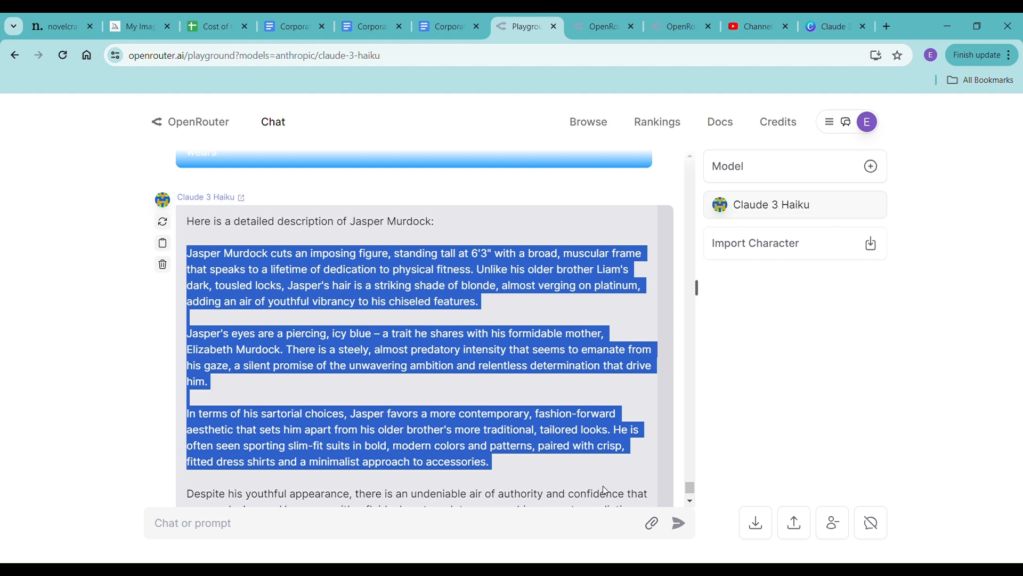
{"action": "scroll", "coordinate": [583, 466], "scroll_direction": "down", "scroll_amount": 1}
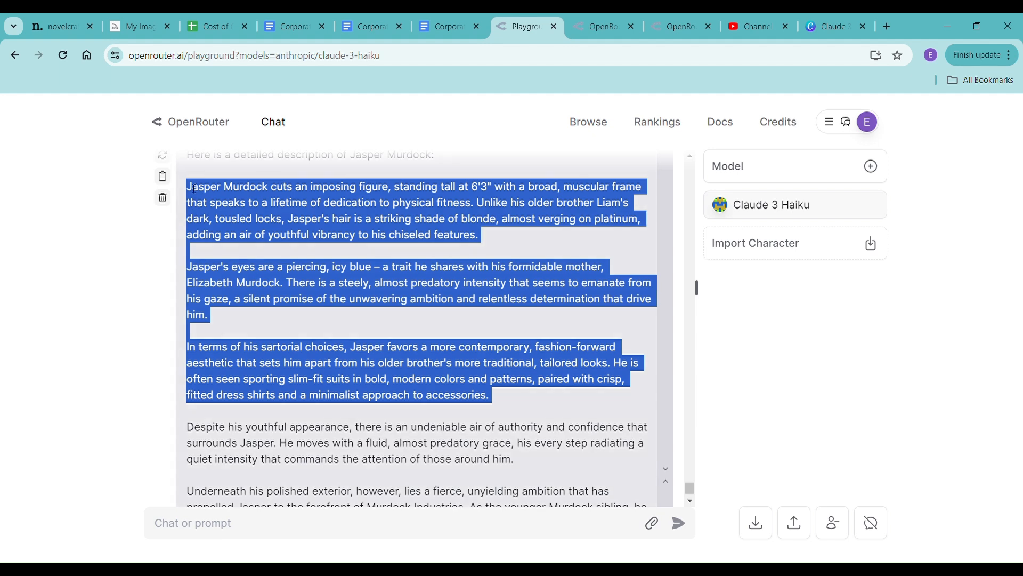
{"action": "left_click_drag", "start_coordinate": [194, 188], "coordinate": [591, 463]}
{"action": "key", "text": "ctrl+c"}
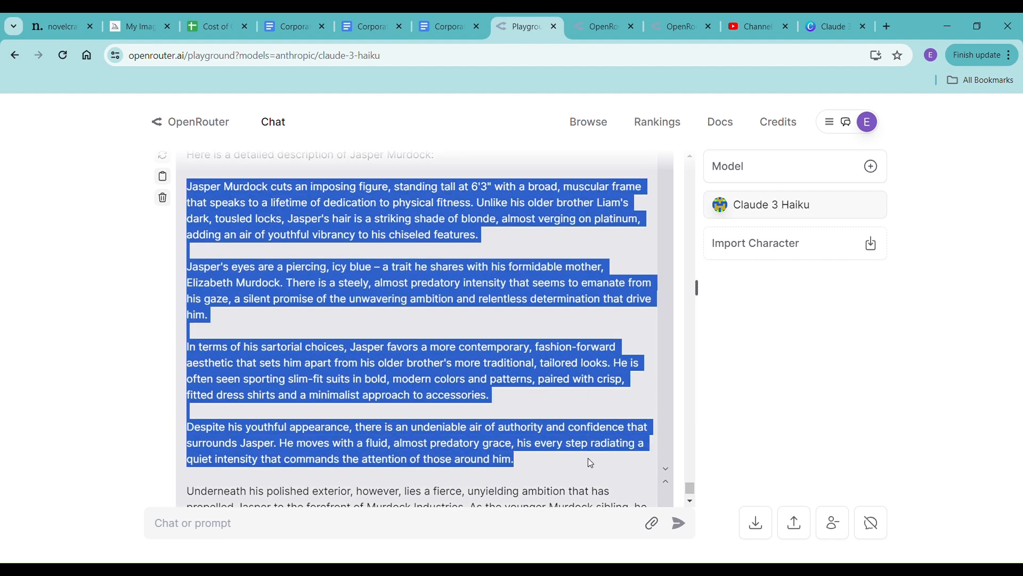
Step: Switch to Midjourney and submit the copied Jasper description as an image prompt
{"action": "left_click", "coordinate": [124, 24]}
{"action": "key", "text": "ctrl+v"}
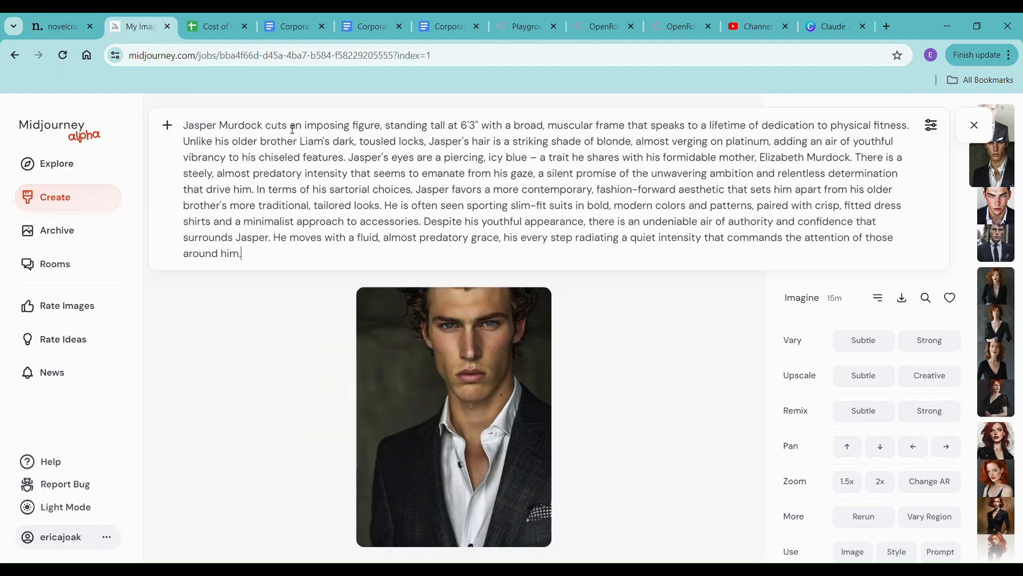
{"action": "key", "text": "Return"}
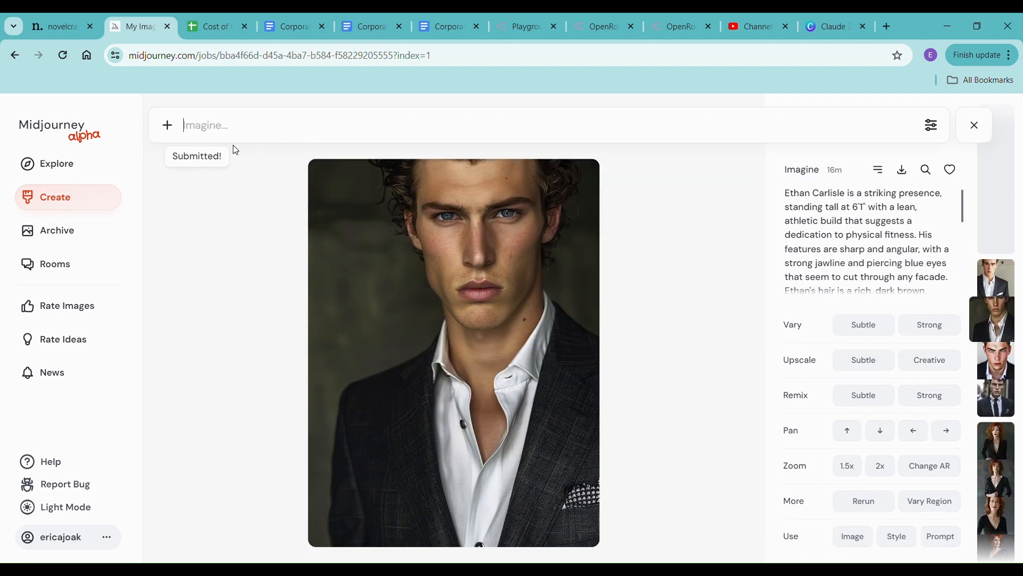
Step: Open the newly generated Jasper portraits at full size and compare them one by one
{"action": "left_click", "coordinate": [43, 206]}
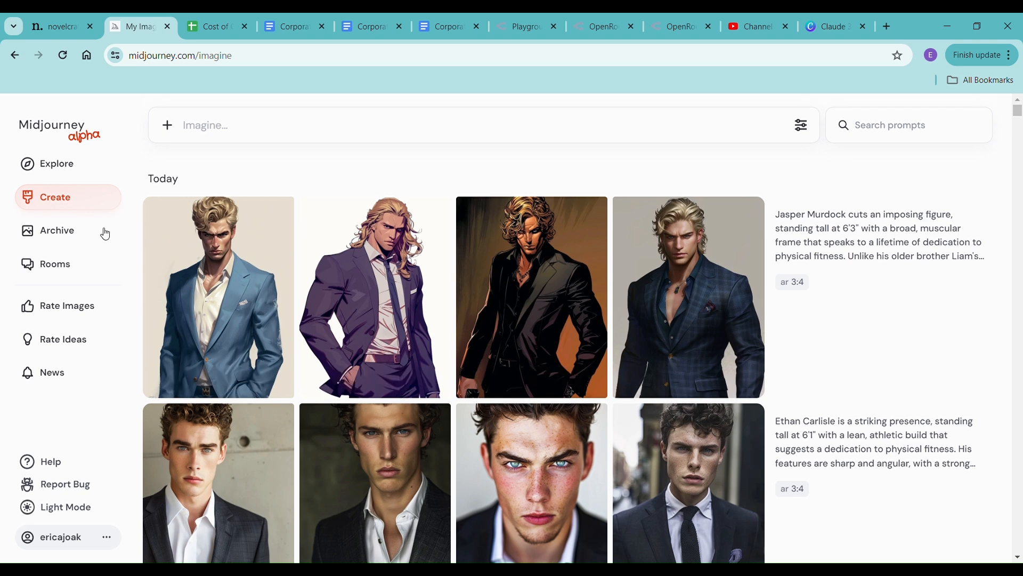
{"action": "mouse_move", "coordinate": [199, 252]}
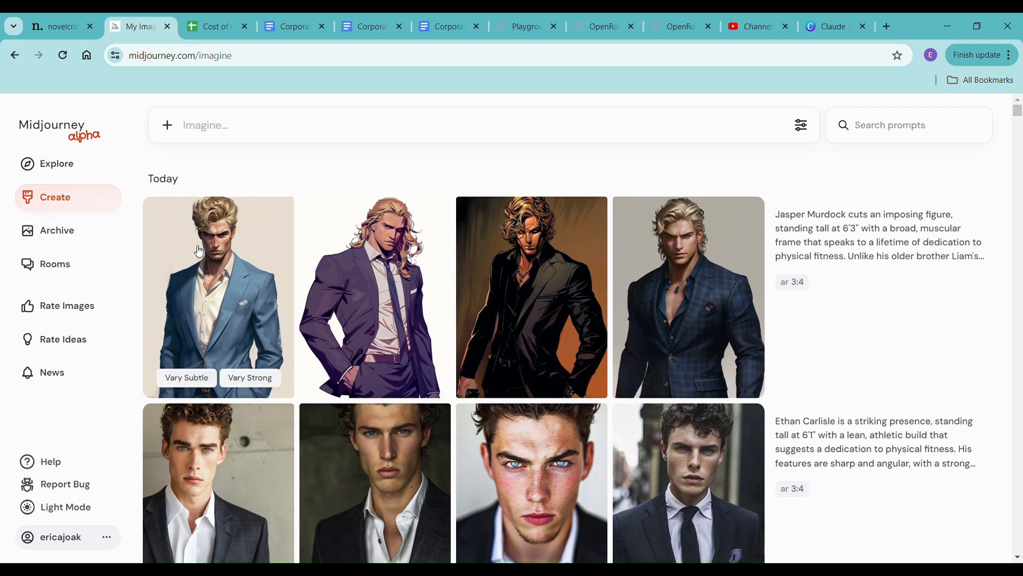
{"action": "left_click", "coordinate": [196, 280]}
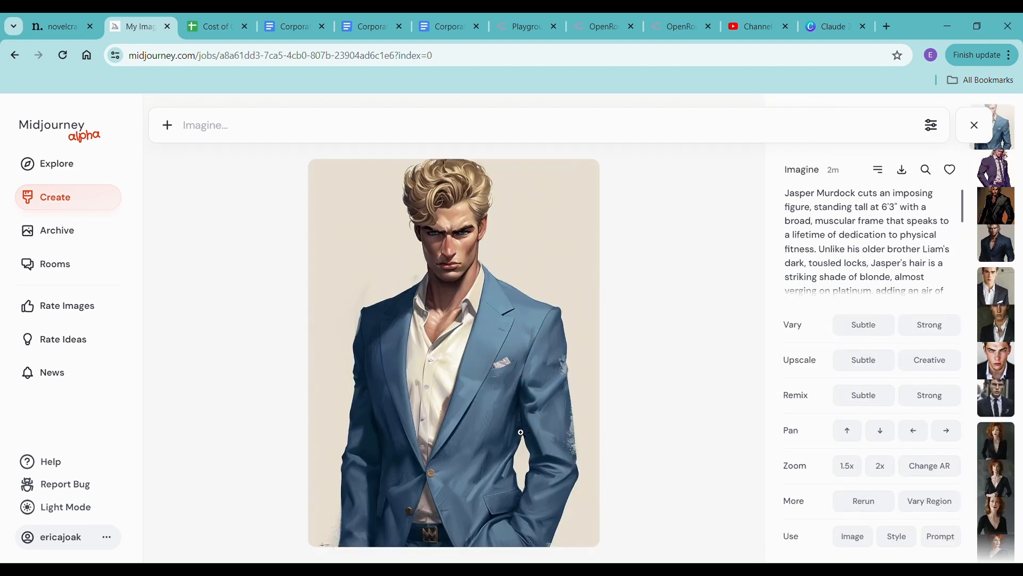
{"action": "key", "text": "Right"}
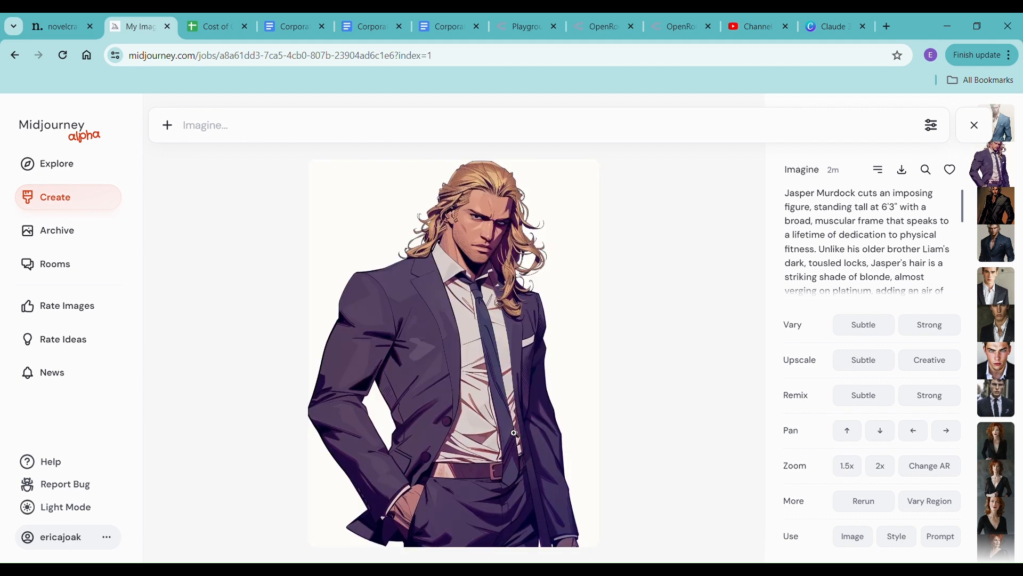
{"action": "key", "text": "Right"}
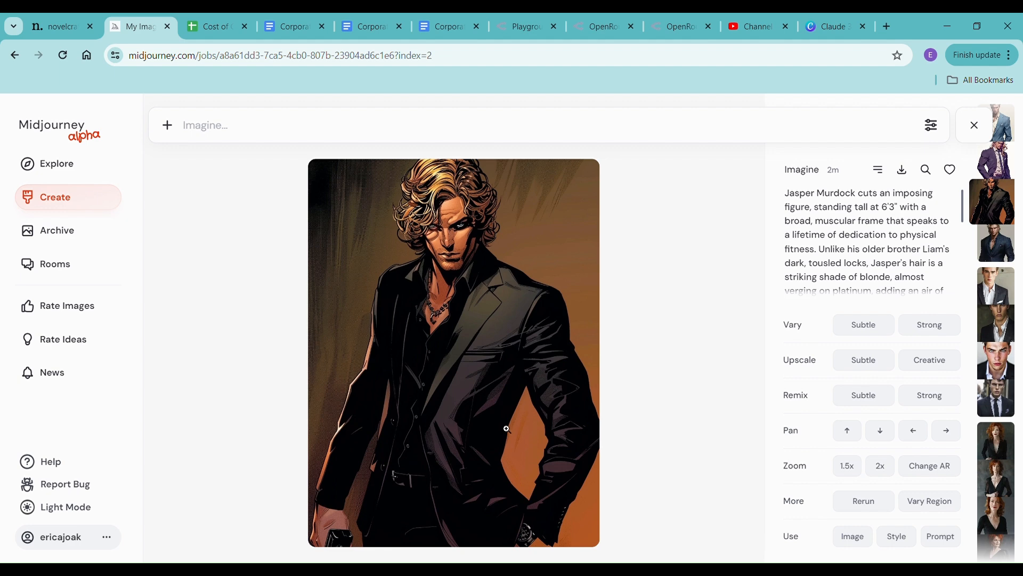
{"action": "key", "text": "Right"}
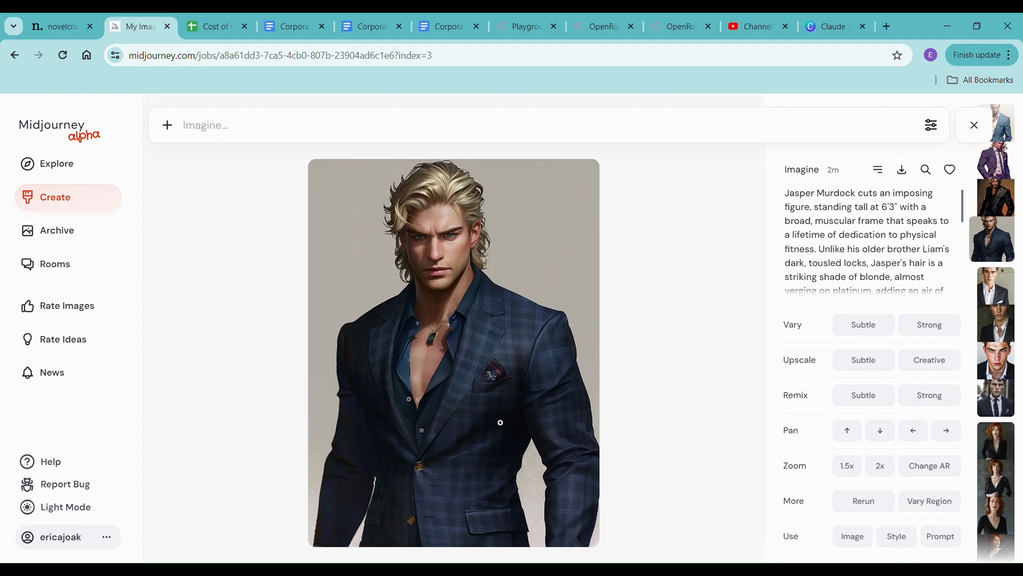
{"action": "key", "text": "Right"}
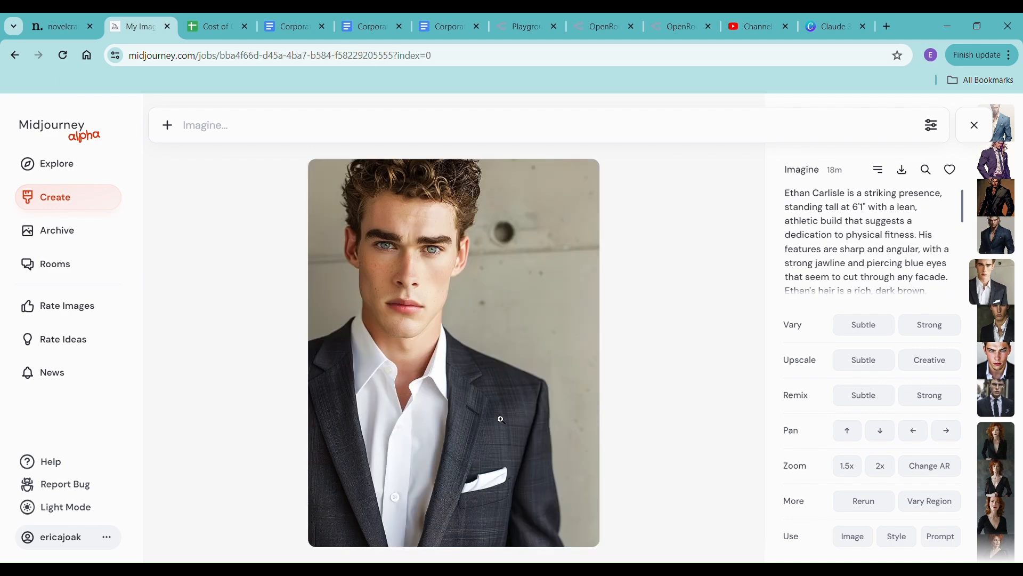
{"action": "key", "text": "Right"}
{"action": "key", "text": "Right"}
{"action": "key", "text": "Right"}
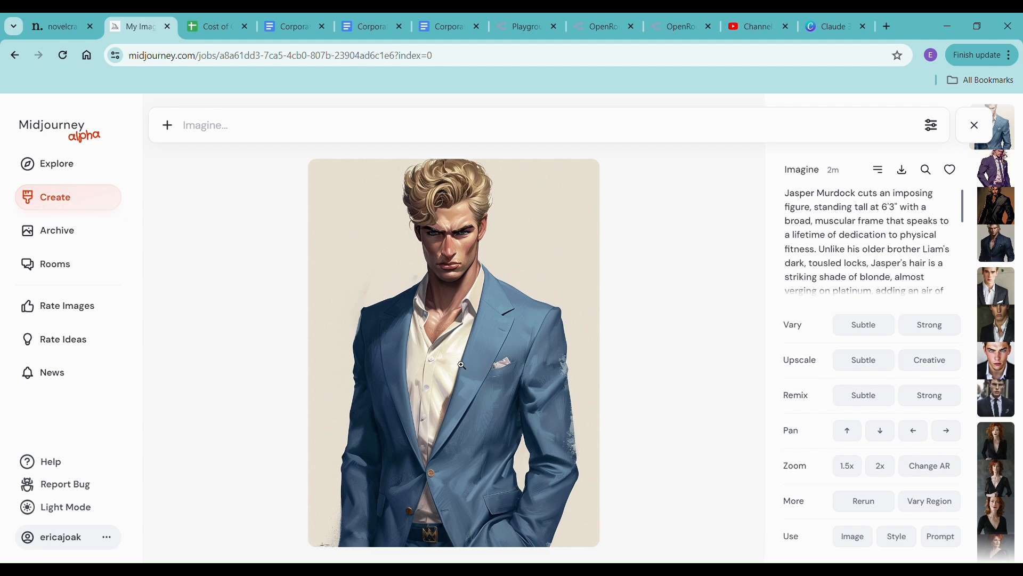
Step: Add the first portrait, in the blue suit, to Jasper's Codex entry in Novelcrafter, cropped to the upper part of the picture
{"action": "left_click_drag", "start_coordinate": [467, 352], "coordinate": [660, 210]}
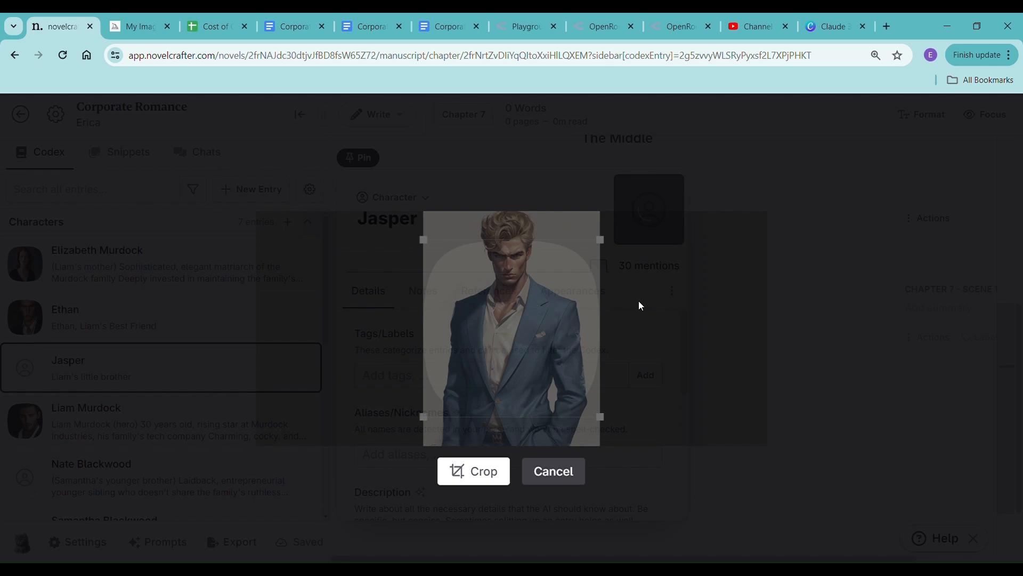
{"action": "left_click_drag", "start_coordinate": [539, 364], "coordinate": [546, 273]}
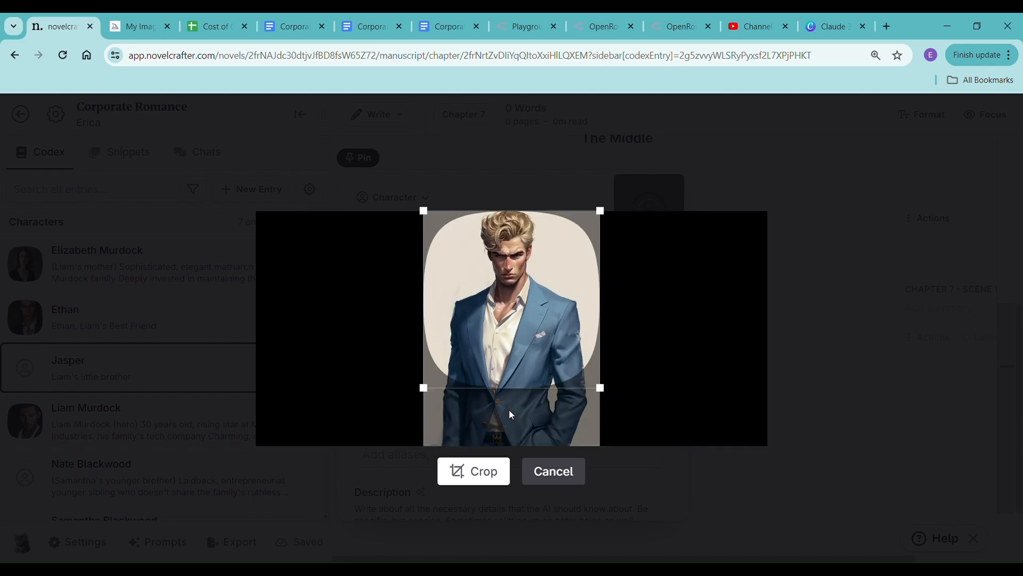
{"action": "left_click", "coordinate": [490, 489]}
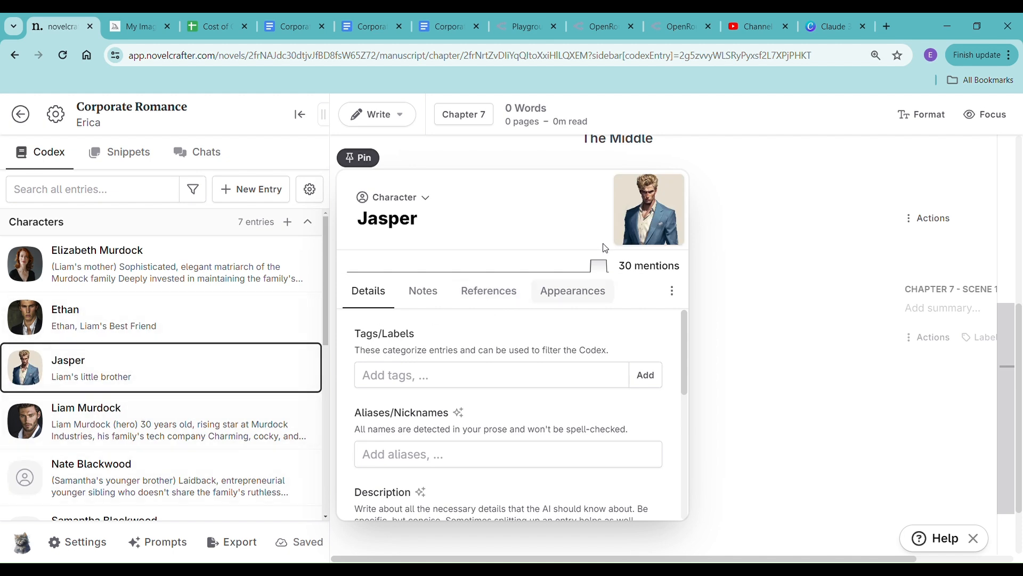
Step: Return to Midjourney, paste the Jasper description as a new prompt and put "photo of" before it
{"action": "left_click", "coordinate": [124, 31]}
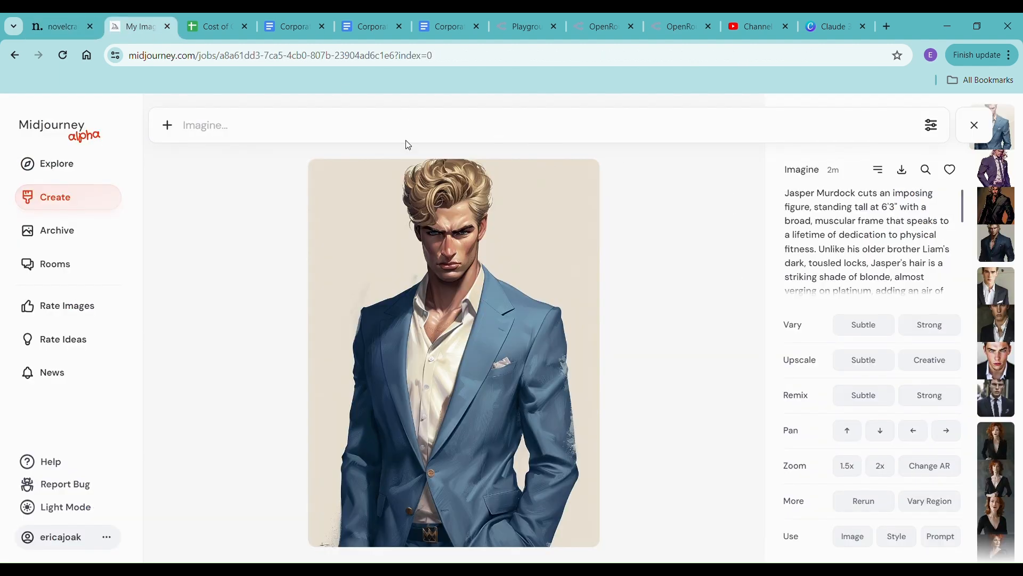
{"action": "left_click", "coordinate": [394, 128]}
{"action": "key", "text": "ctrl+v"}
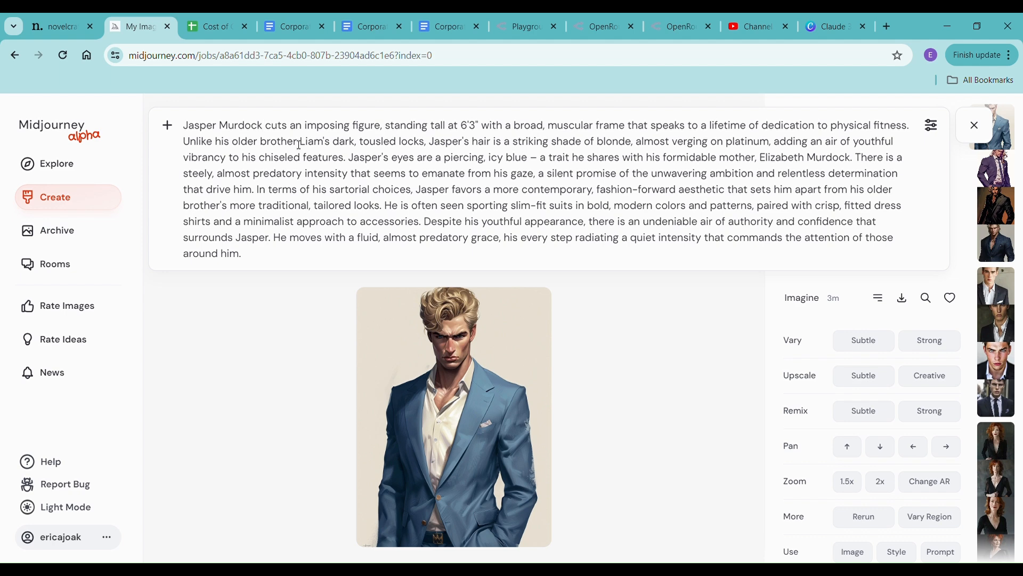
{"action": "left_click", "coordinate": [184, 130]}
{"action": "type", "text": "photoof"}
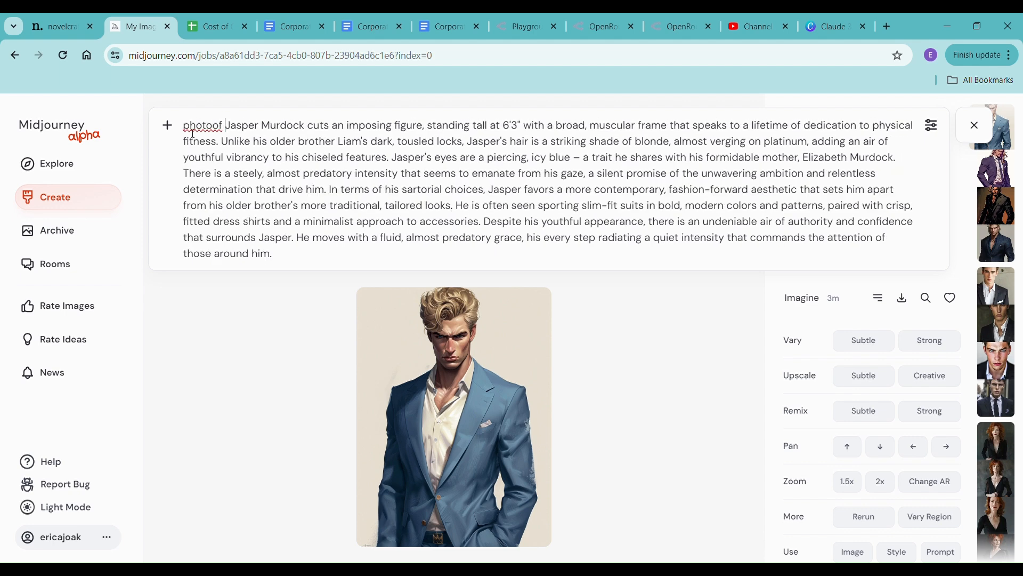
{"action": "key", "text": "BackSpace"}
{"action": "key", "text": "BackSpace"}
{"action": "key", "text": "BackSpace"}
{"action": "type", "text": "of"}
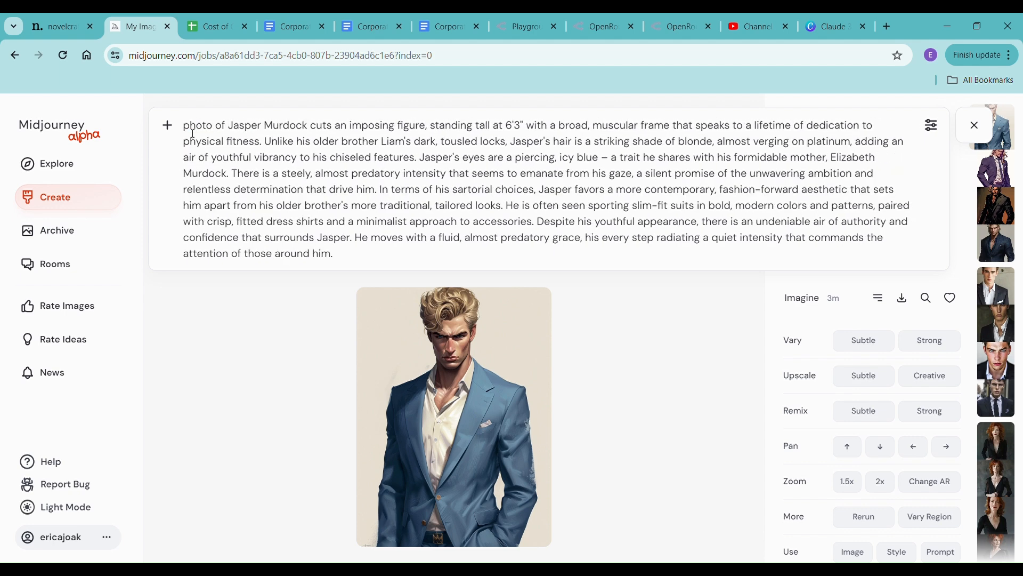
Step: Insert ", 25 years old, he" after "Jasper Murdock" in the prompt and submit it
{"action": "left_click", "coordinate": [311, 126]}
{"action": "type", "text": ", 2"}
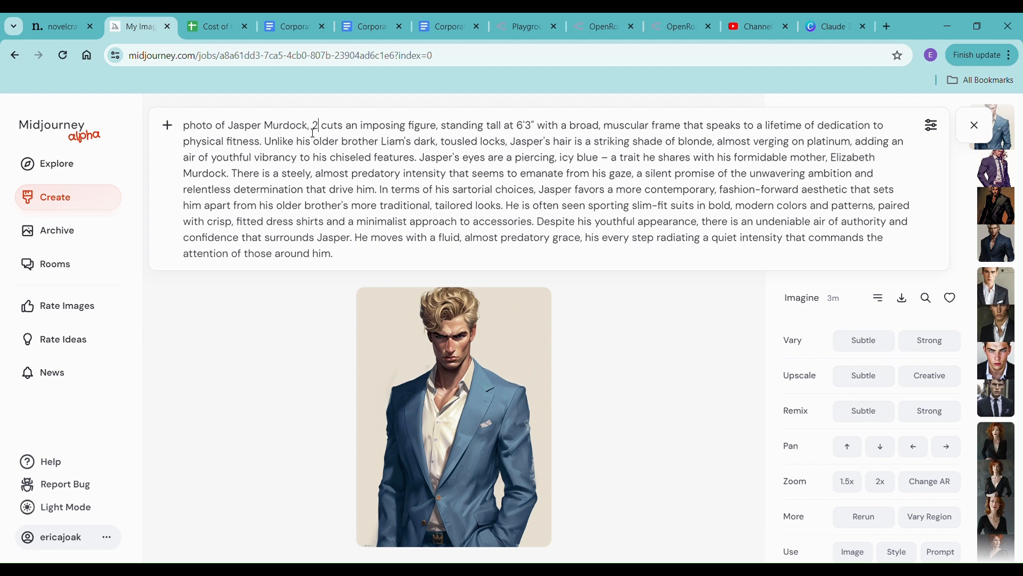
{"action": "type", "text": "5 years od="}
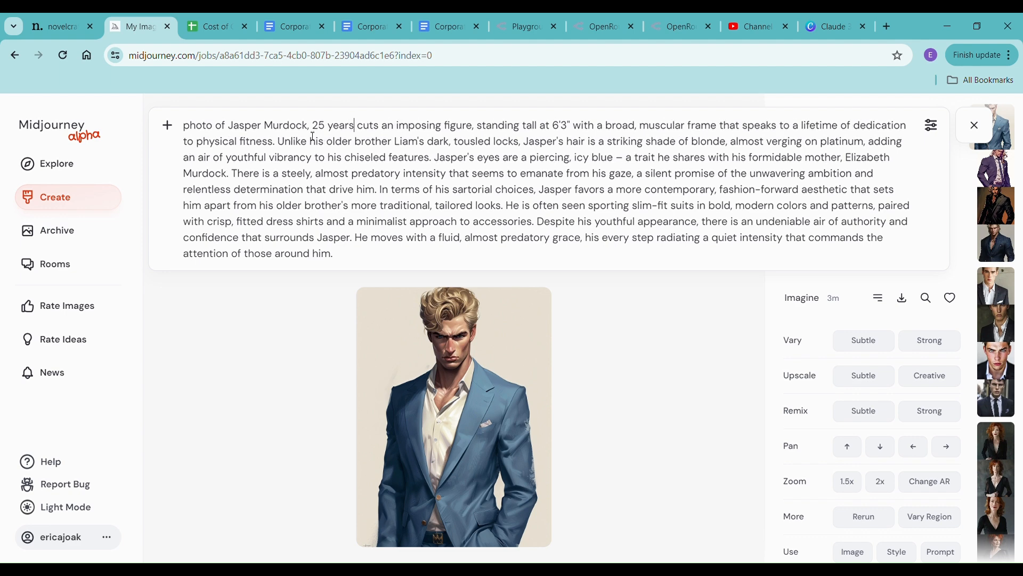
{"action": "key", "text": "BackSpace"}
{"action": "key", "text": "BackSpace"}
{"action": "type", "text": "ld,"}
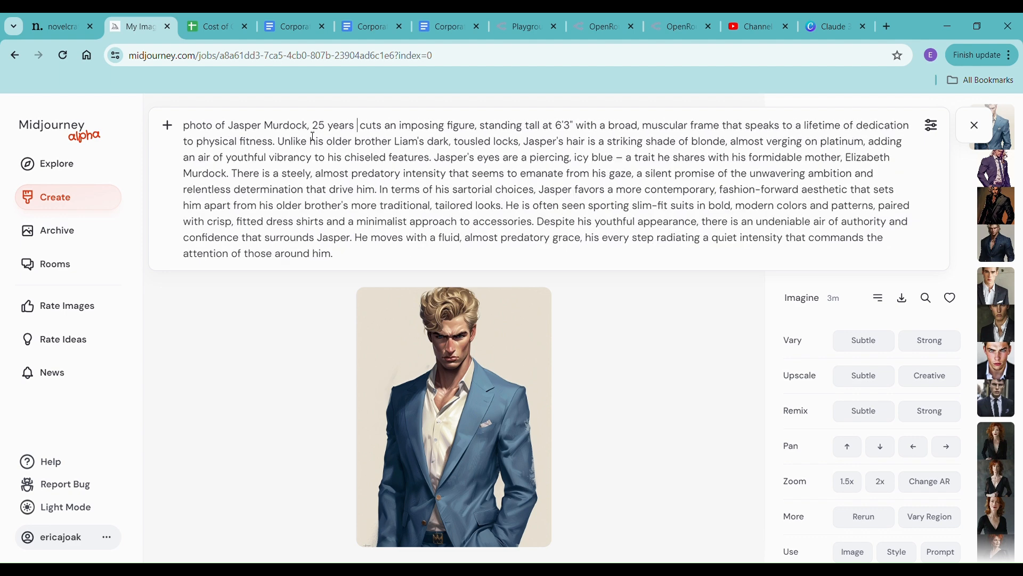
{"action": "type", "text": " he"}
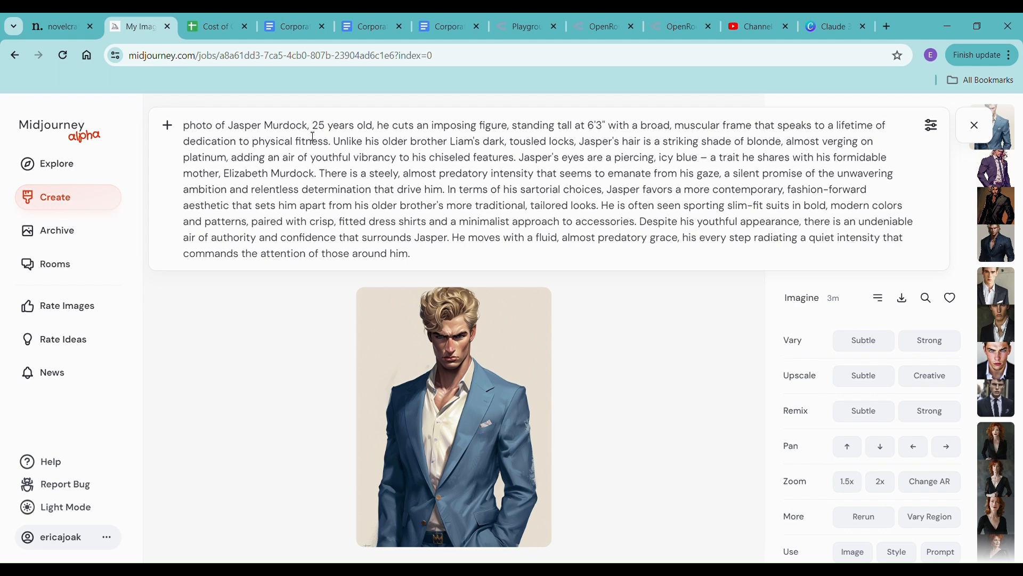
{"action": "key", "text": "Return"}
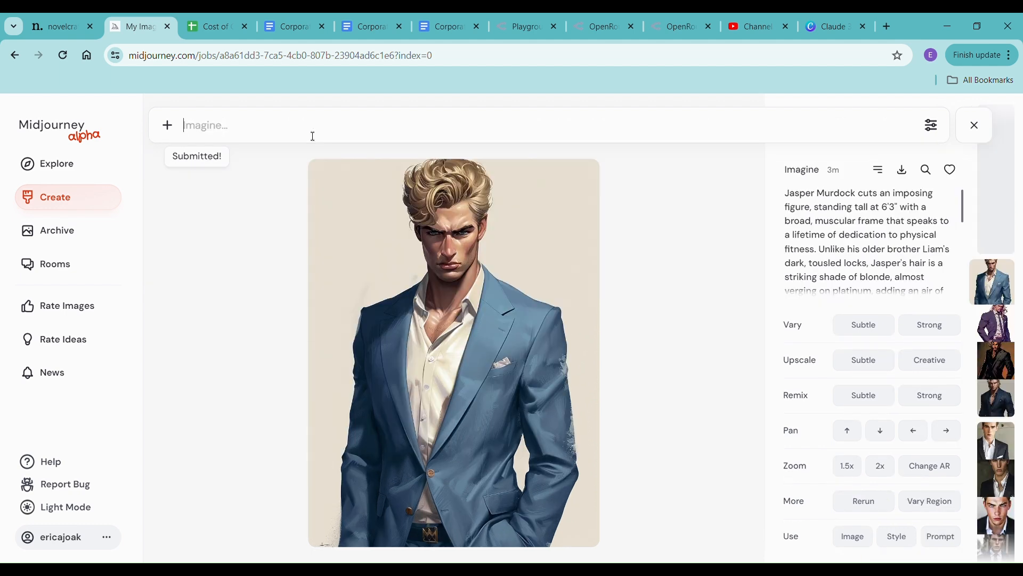
Step: Check Jasper's Codex entry in Novelcrafter and review the third portrait of the earlier Jasper batch in Midjourney
{"action": "left_click", "coordinate": [62, 26]}
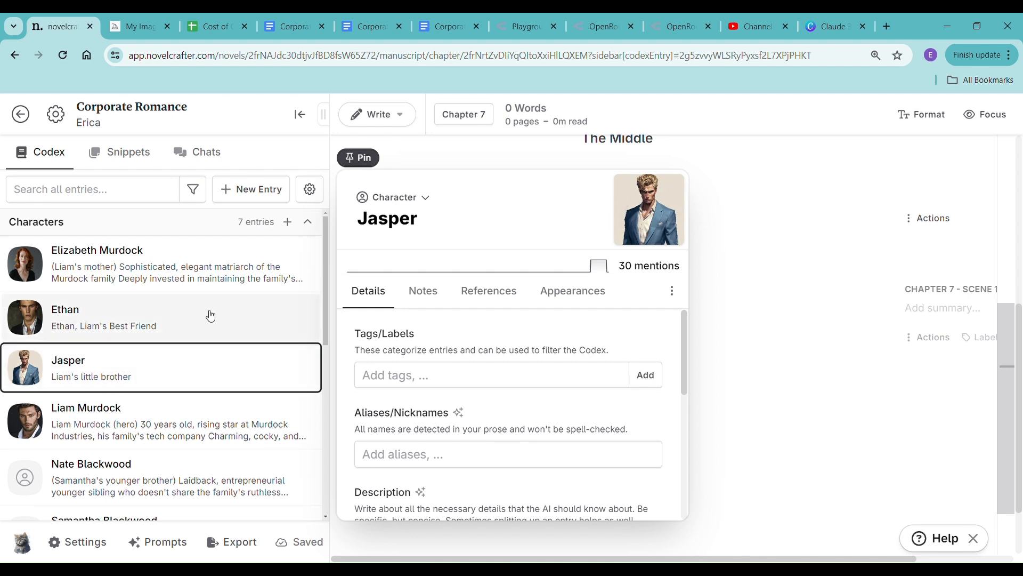
{"action": "left_click", "coordinate": [137, 36]}
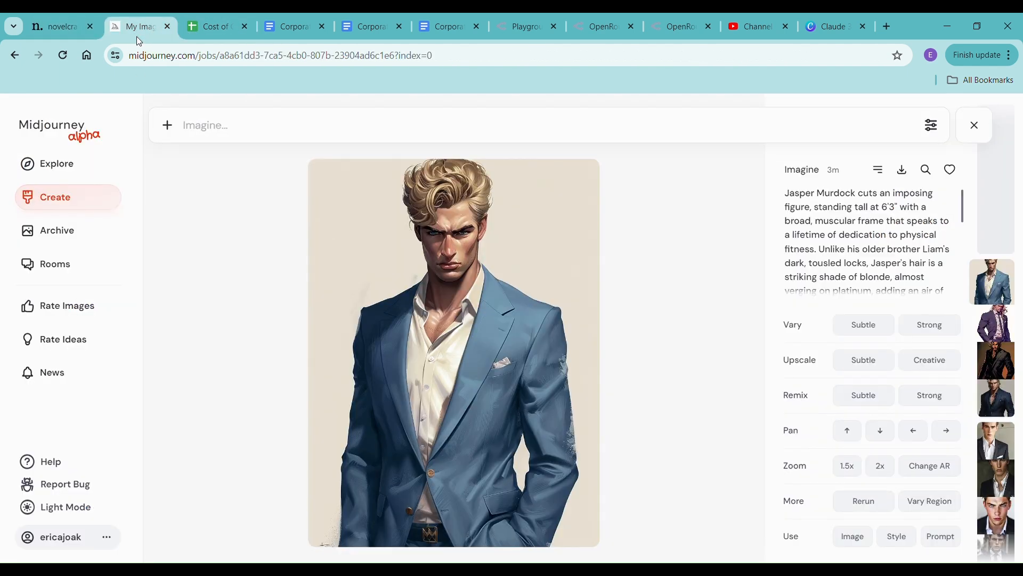
{"action": "left_click", "coordinate": [49, 210]}
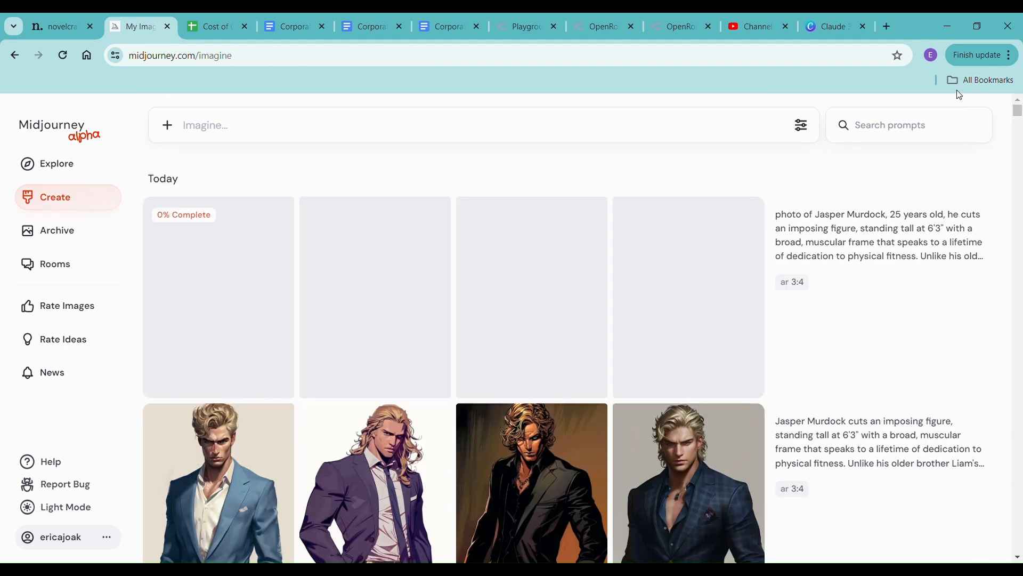
{"action": "left_click", "coordinate": [546, 493]}
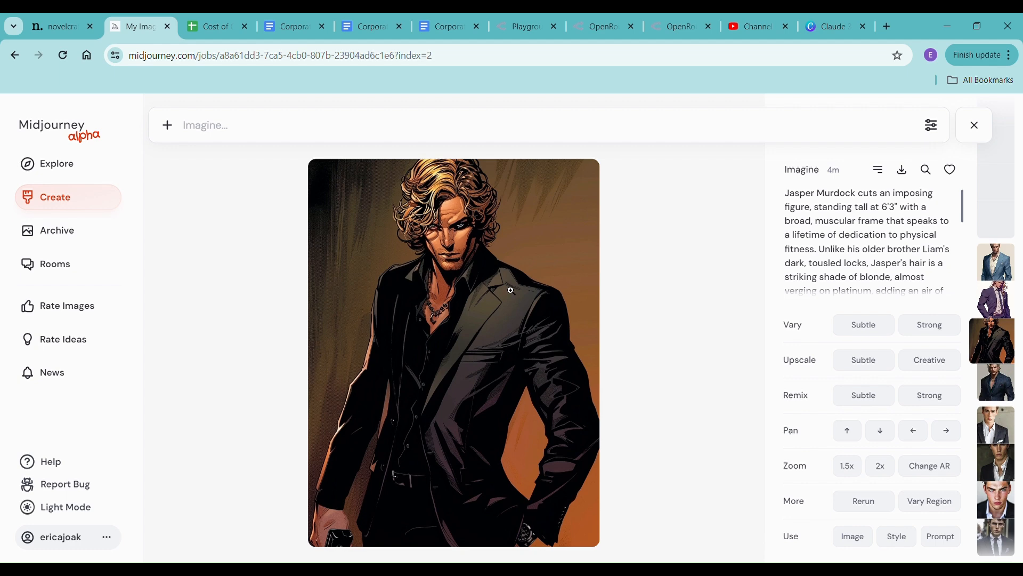
{"action": "left_click", "coordinate": [45, 204]}
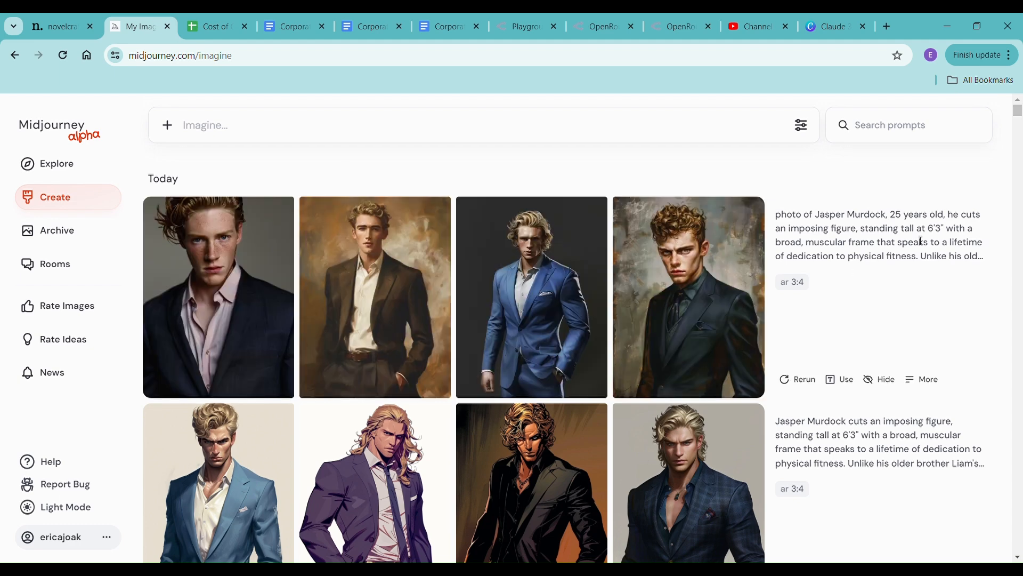
Step: Compare the portraits generated from the "photo of Jasper Murdock, 25 years old" prompt at full size
{"action": "left_click", "coordinate": [271, 286]}
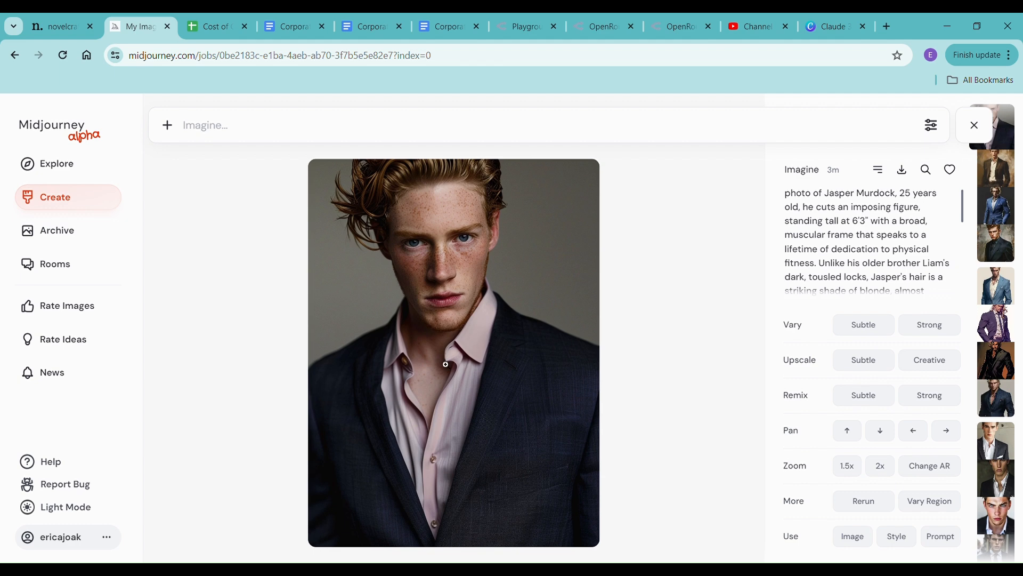
{"action": "key", "text": "Right"}
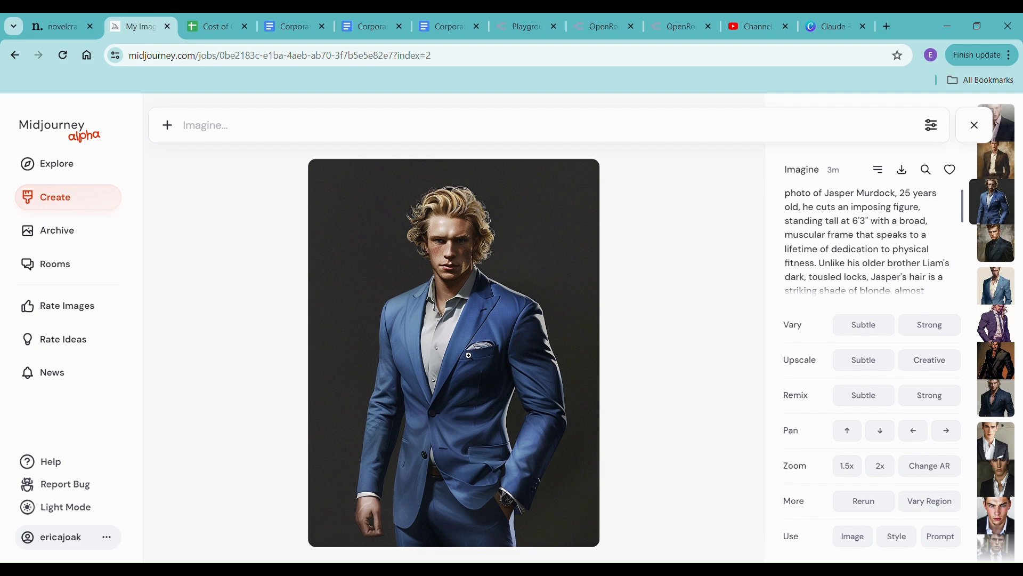
{"action": "key", "text": "Down"}
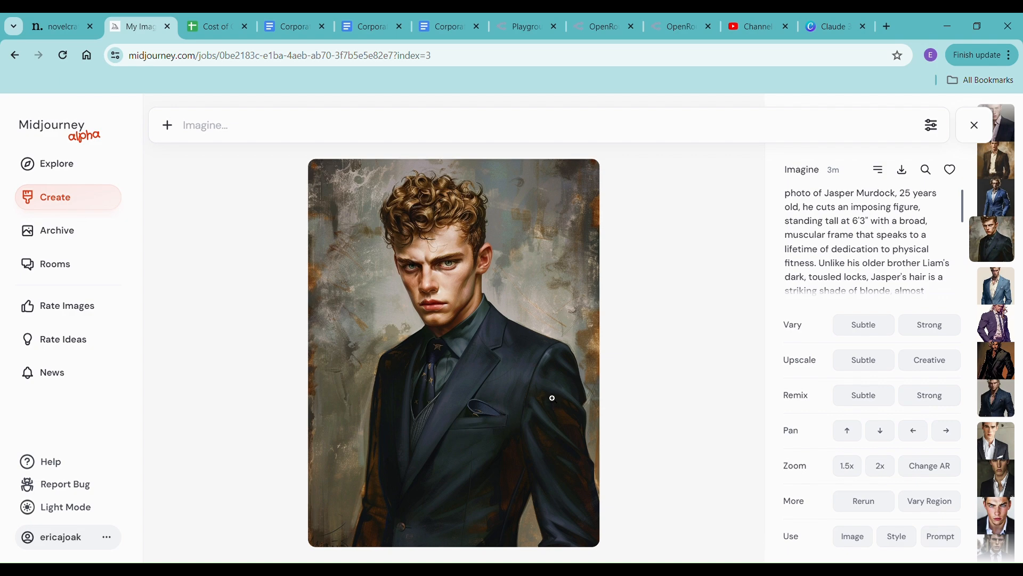
{"action": "key", "text": "Down"}
{"action": "key", "text": "Up"}
{"action": "key", "text": "Up"}
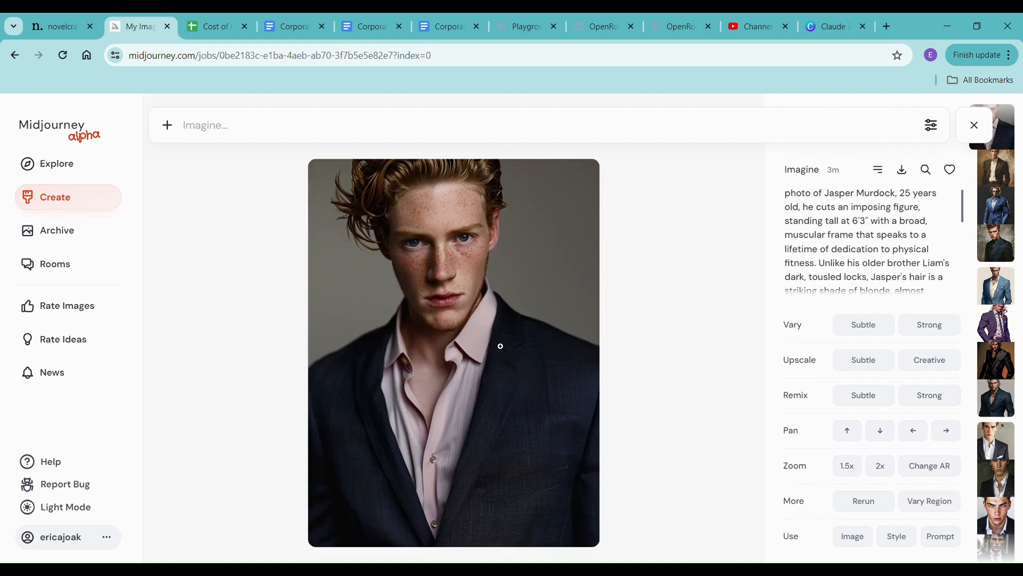
Step: Add the displayed Jasper portrait to Jasper's Codex entry in Novelcrafter, cropping it to a square around his head and upper body
{"action": "left_click_drag", "start_coordinate": [500, 346], "coordinate": [664, 204]}
{"action": "left_click_drag", "start_coordinate": [510, 371], "coordinate": [516, 318]}
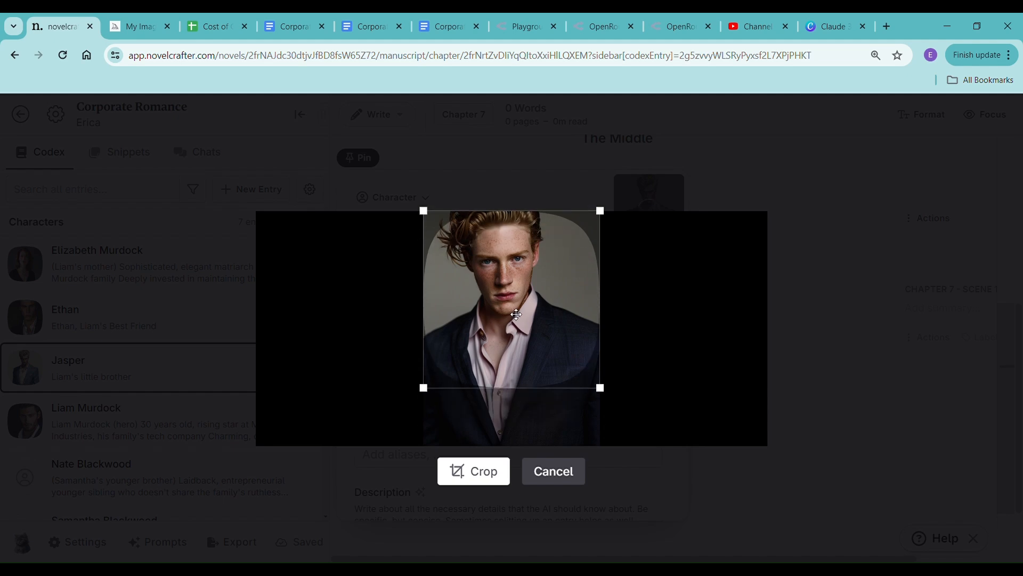
{"action": "left_click", "coordinate": [500, 482]}
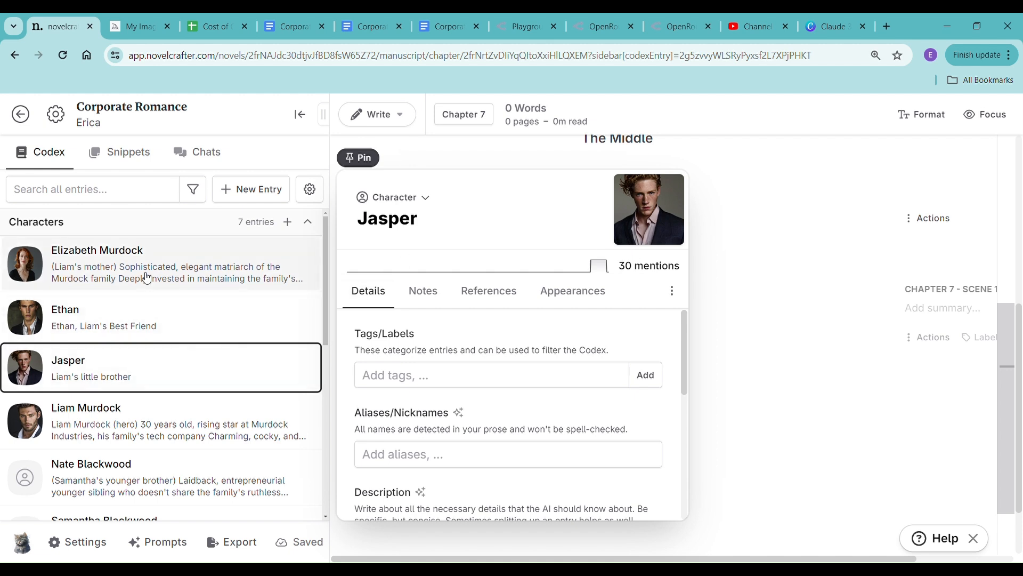
Step: Compare the Elizabeth Murdock and Liam Murdock Codex entries and look over the characters still lacking portraits
{"action": "left_click", "coordinate": [147, 278]}
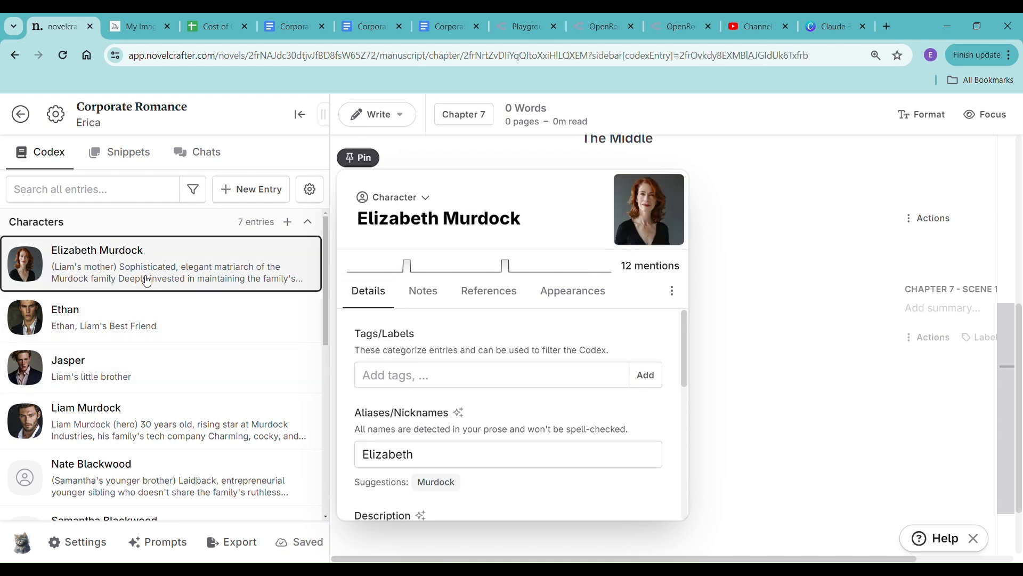
{"action": "left_click", "coordinate": [150, 424]}
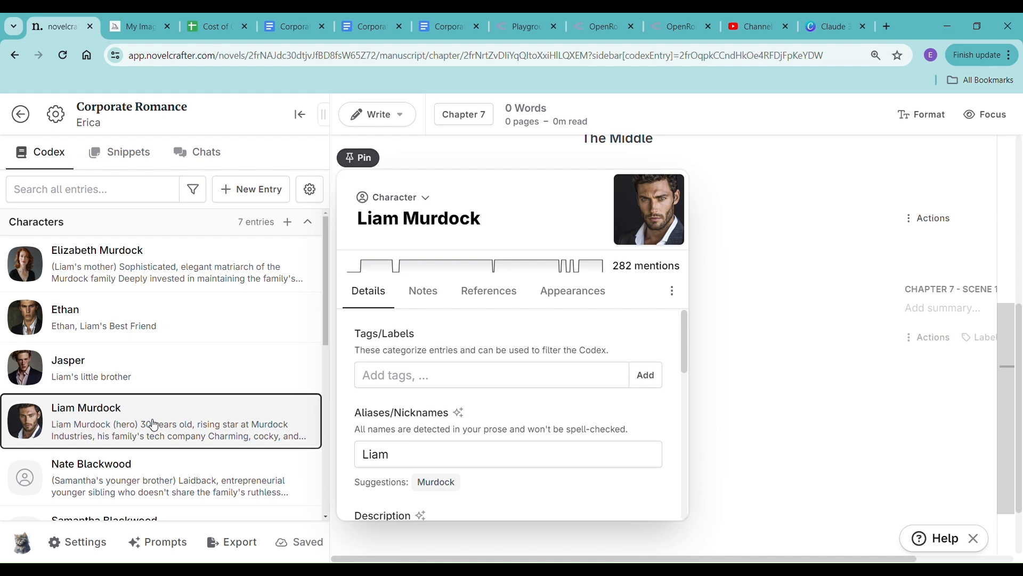
{"action": "left_click", "coordinate": [181, 279]}
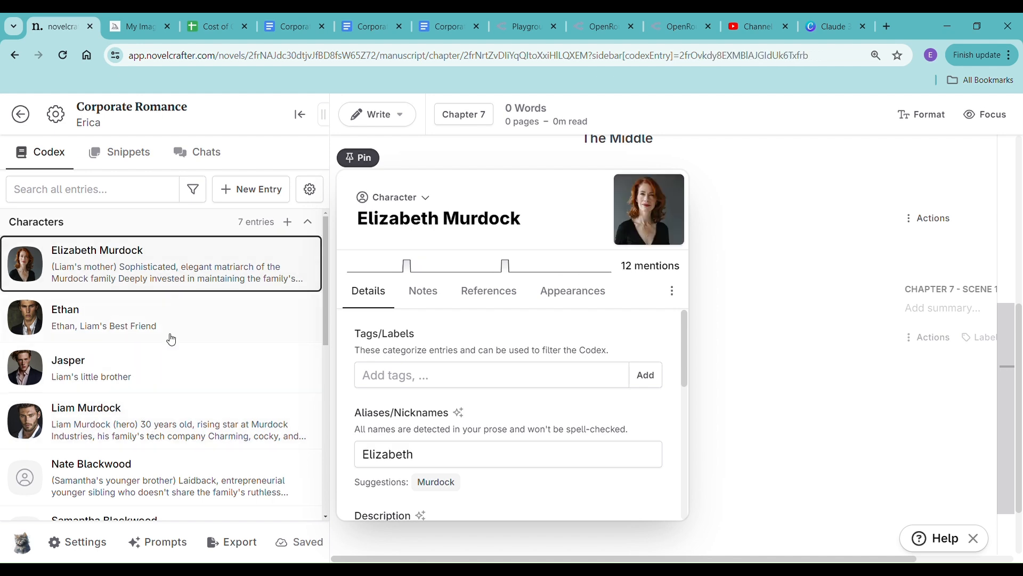
{"action": "left_click", "coordinate": [155, 417]}
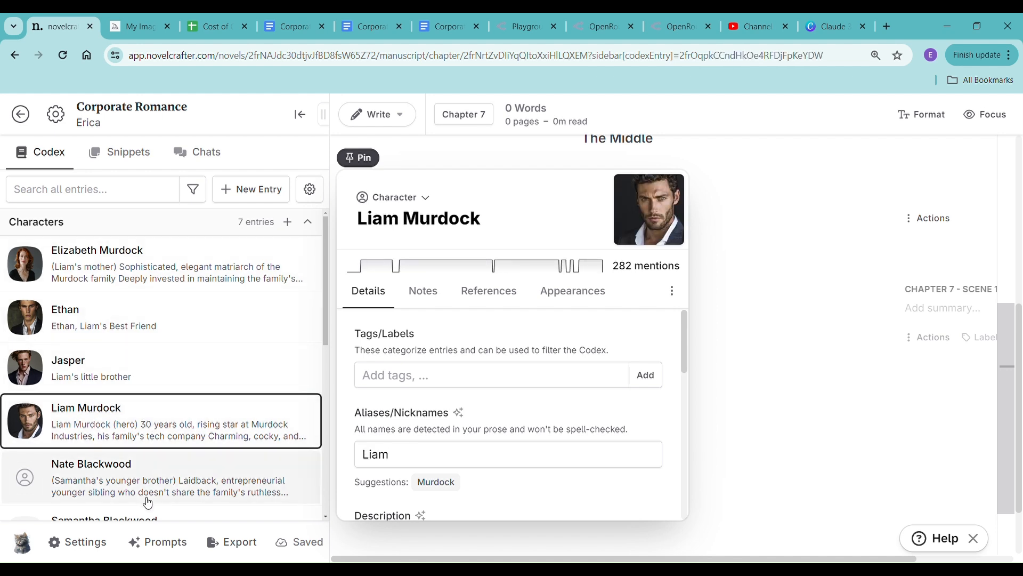
{"action": "scroll", "coordinate": [155, 447], "scroll_direction": "down", "scroll_amount": 5}
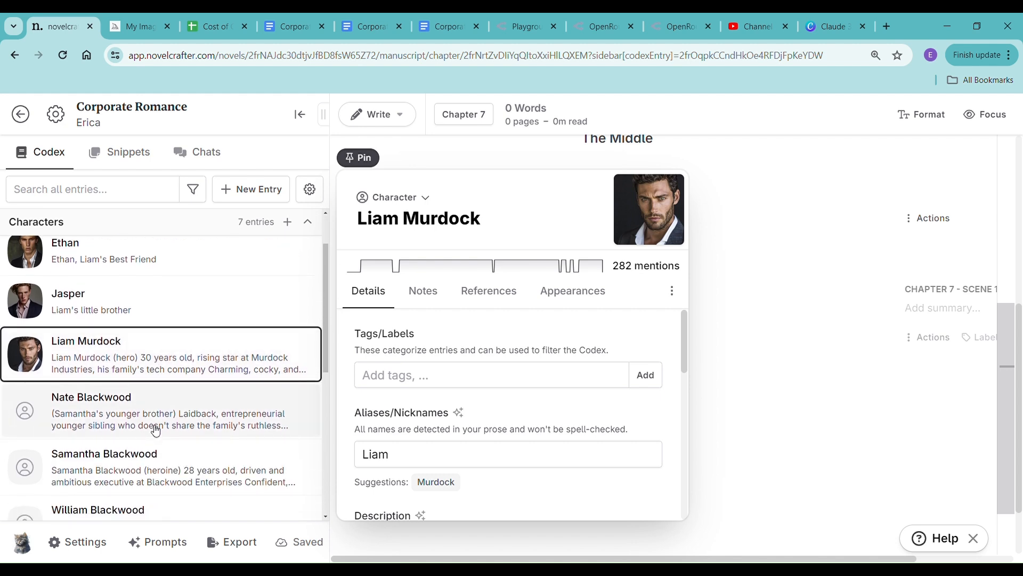
{"action": "scroll", "coordinate": [155, 429], "scroll_direction": "down", "scroll_amount": 2}
{"action": "scroll", "coordinate": [156, 430], "scroll_direction": "up", "scroll_amount": 2}
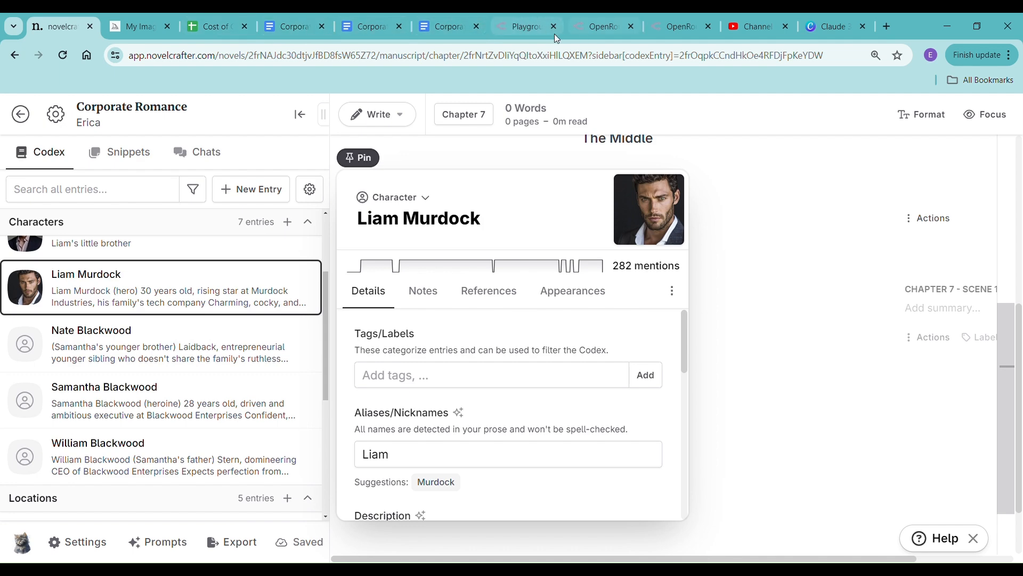
Step: Switch to the OpenRouter playground and copy the request for Jasper's physical description into a new chat message
{"action": "left_click", "coordinate": [523, 32]}
{"action": "scroll", "coordinate": [249, 446], "scroll_direction": "up", "scroll_amount": 5}
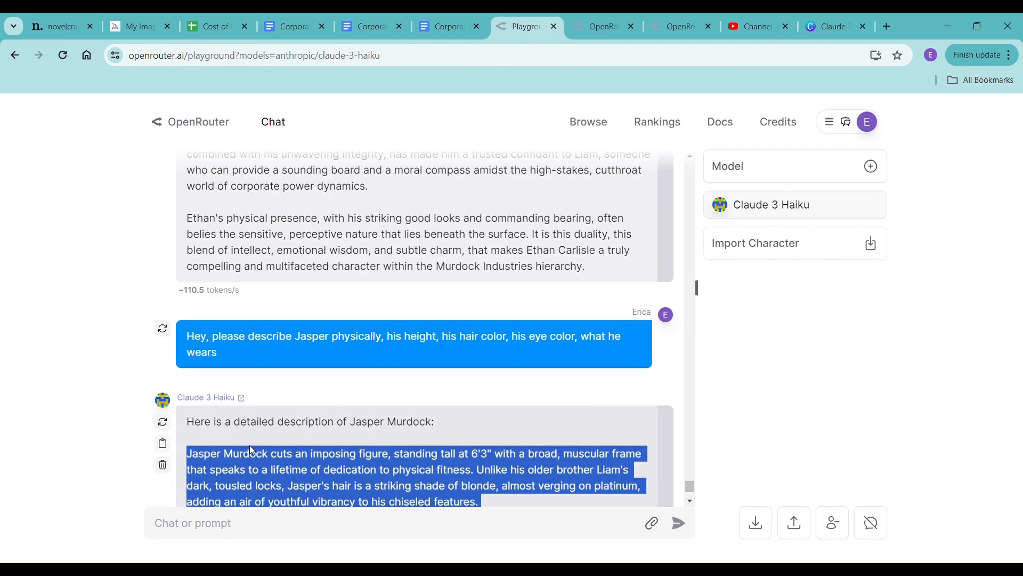
{"action": "left_click", "coordinate": [194, 336]}
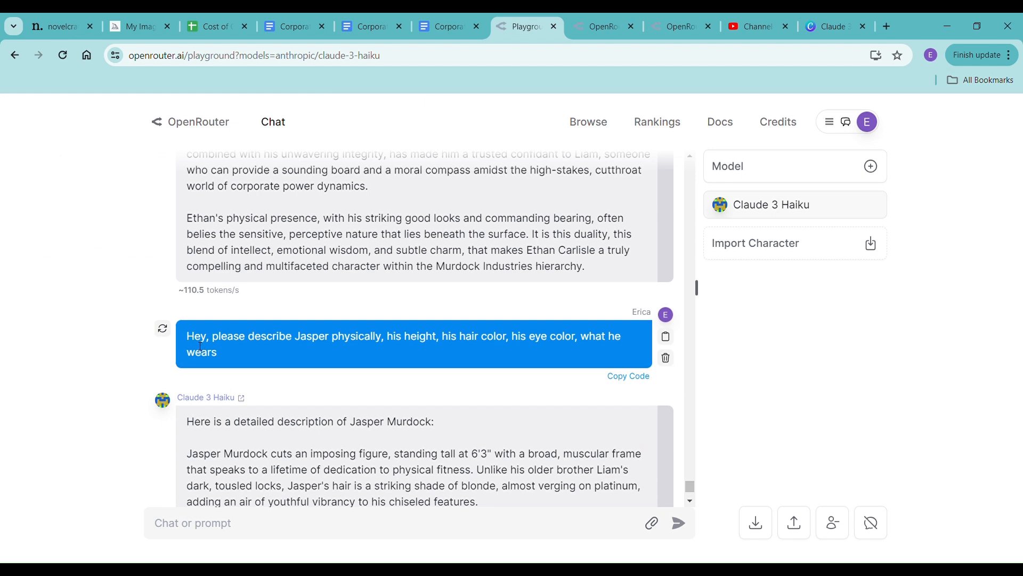
{"action": "left_click_drag", "start_coordinate": [196, 341], "coordinate": [258, 354]}
{"action": "key", "text": "ctrl+c"}
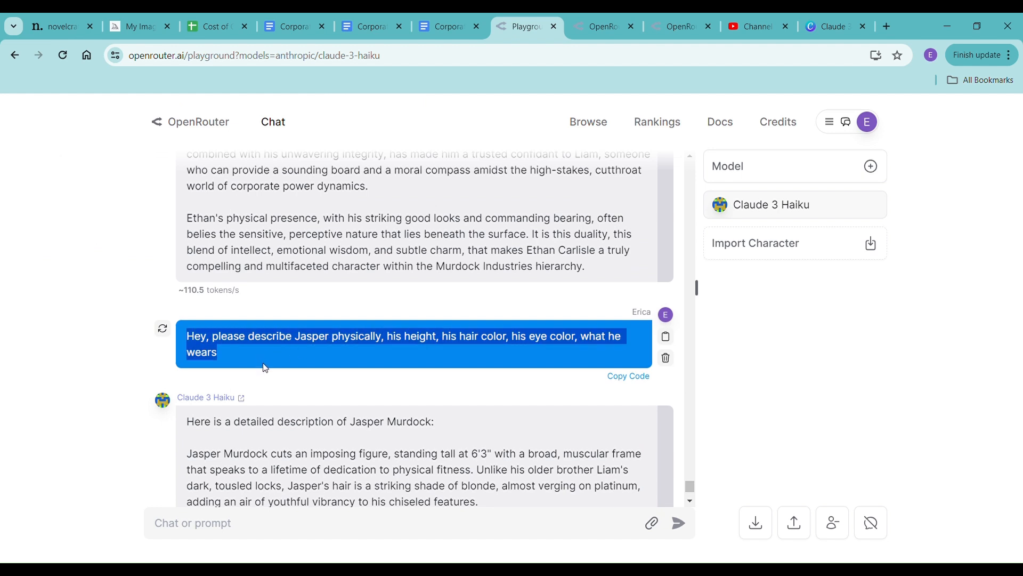
{"action": "left_click", "coordinate": [317, 535]}
{"action": "key", "text": "ctrl+v"}
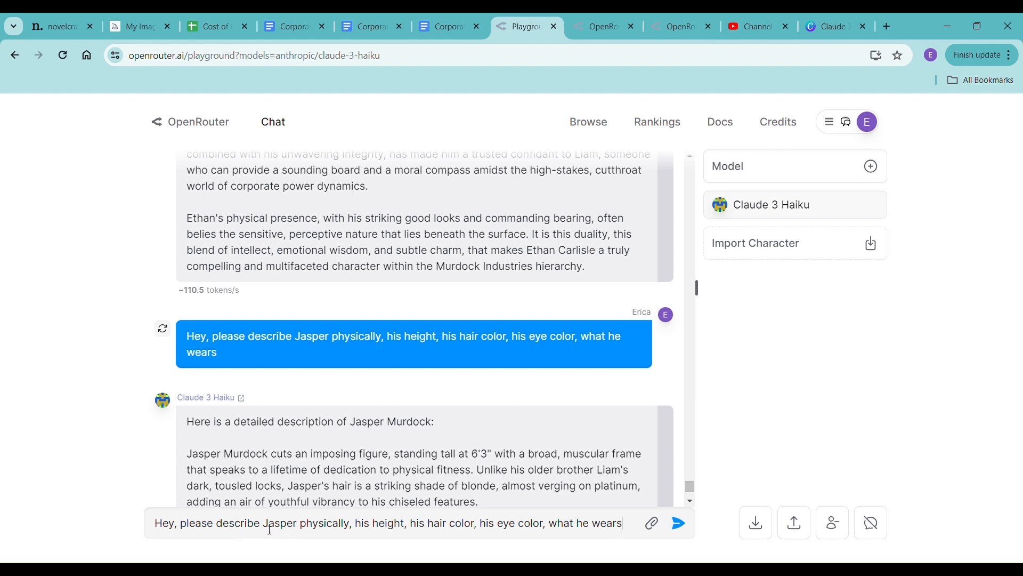
Step: Replace "Jasper" with "Samantha" in the request and send it, stopping the reply partway
{"action": "left_click_drag", "start_coordinate": [264, 528], "coordinate": [301, 535]}
{"action": "type", "text": "amantha"}
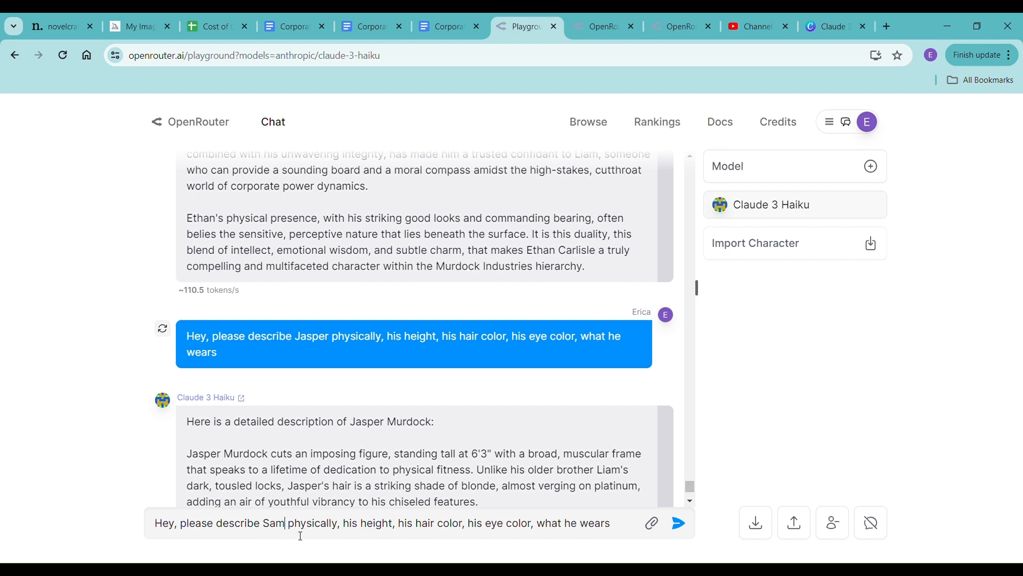
{"action": "key", "text": "Return"}
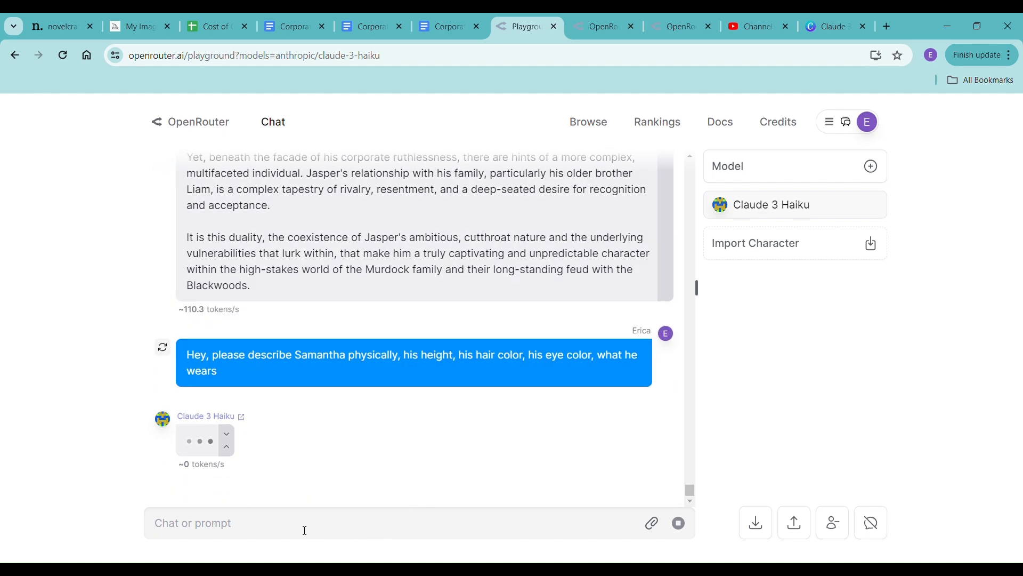
{"action": "left_click", "coordinate": [681, 526]}
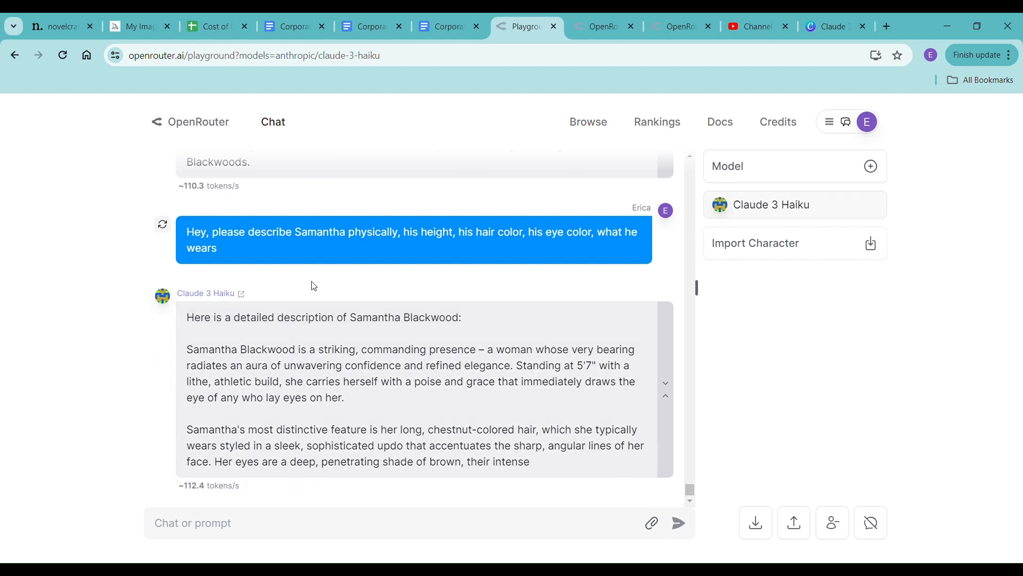
Step: Regenerate the reply describing Samantha and clear the repeated request from the message box
{"action": "left_click_drag", "start_coordinate": [187, 234], "coordinate": [226, 249]}
{"action": "key", "text": "ctrl+c"}
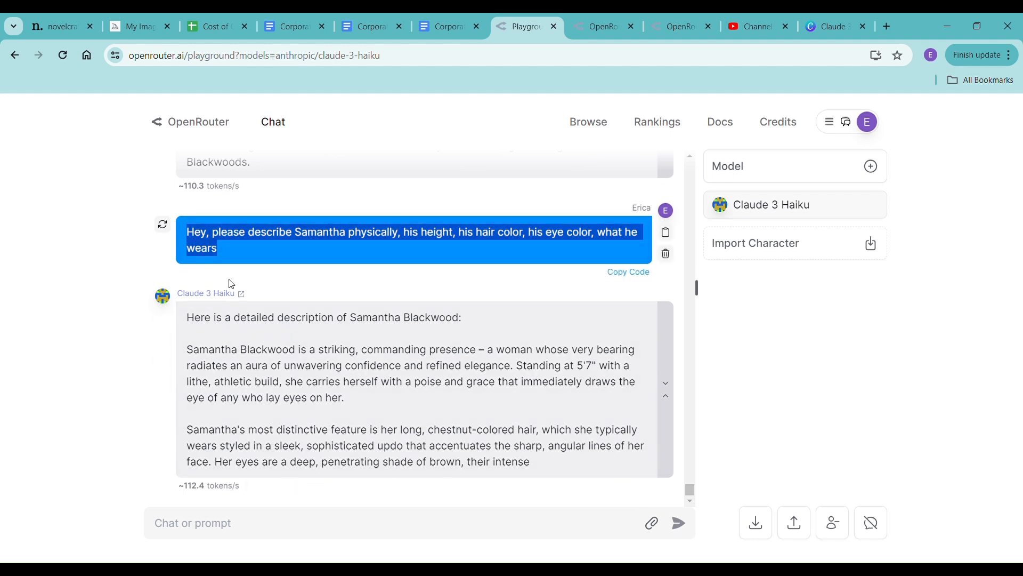
{"action": "left_click", "coordinate": [265, 528]}
{"action": "key", "text": "ctrl+v"}
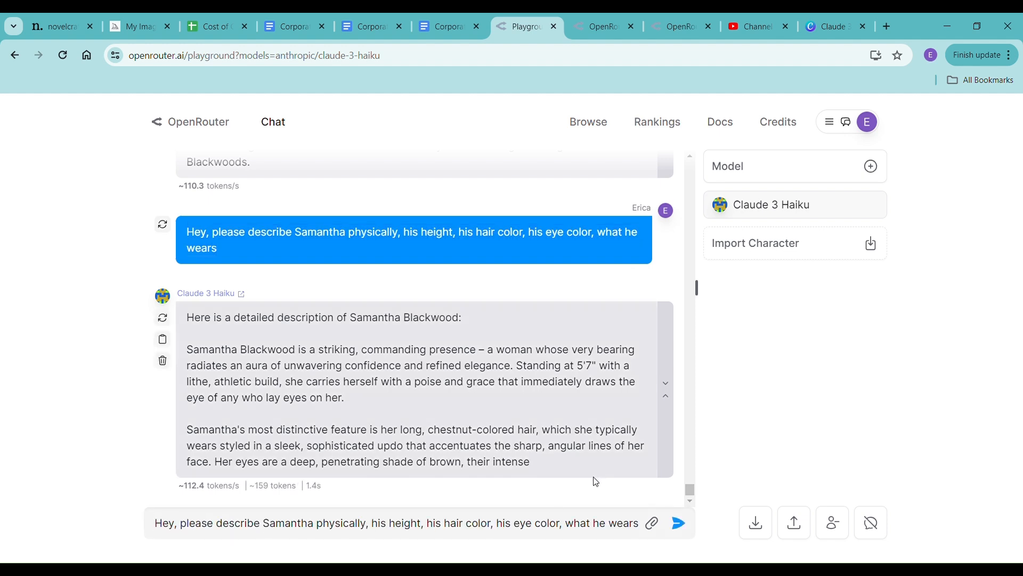
{"action": "key", "text": "Return"}
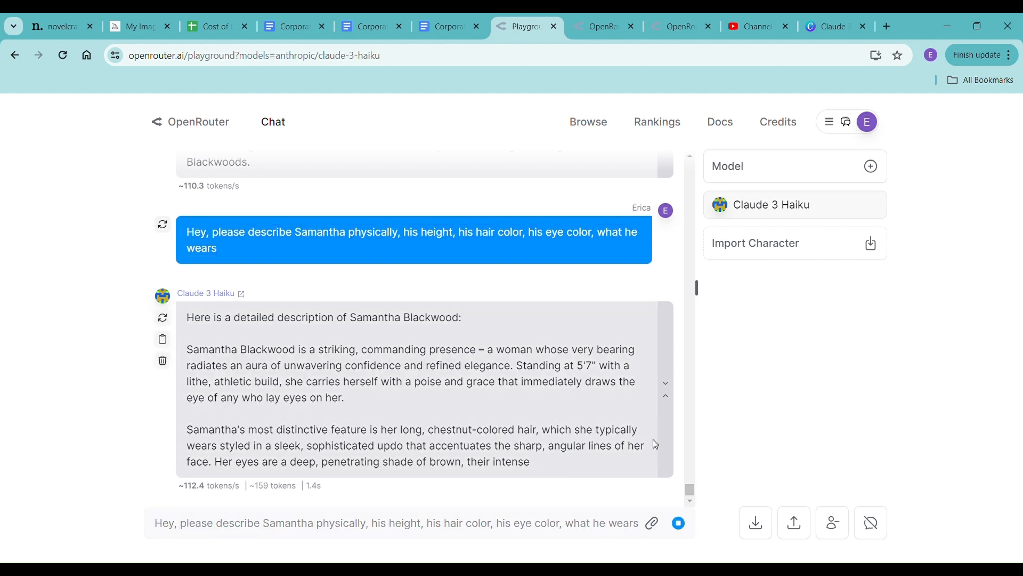
{"action": "triple_click", "coordinate": [387, 522]}
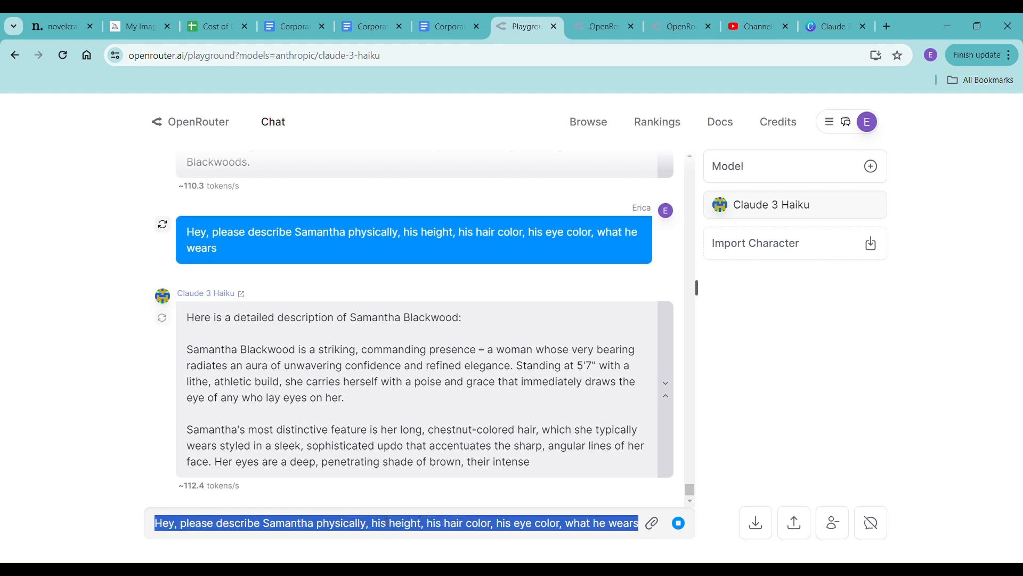
{"action": "key", "text": "BackSpace"}
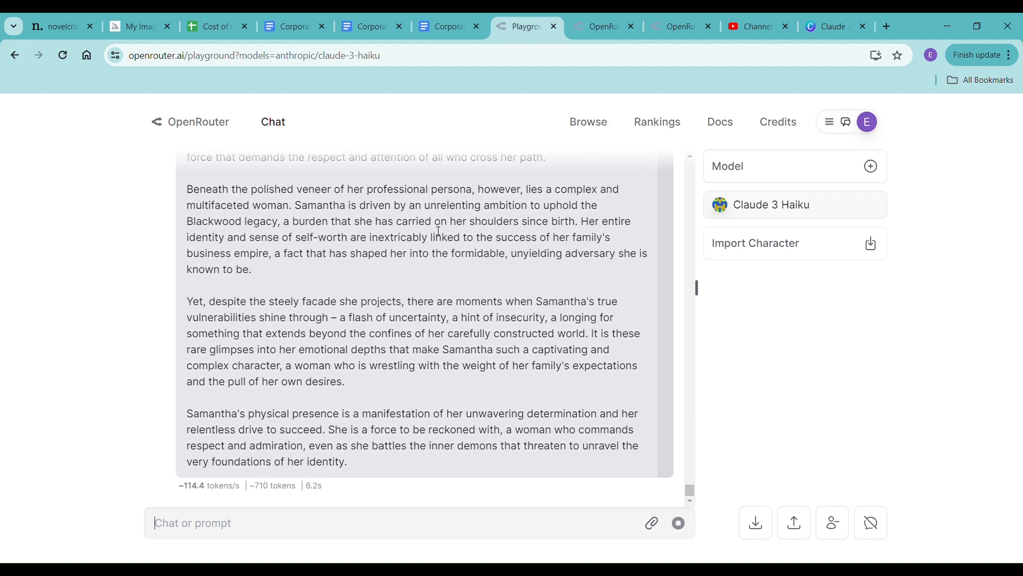
Step: Copy Samantha's full description and paste it into Midjourney as a new prompt
{"action": "scroll", "coordinate": [352, 296], "scroll_direction": "up", "scroll_amount": 10}
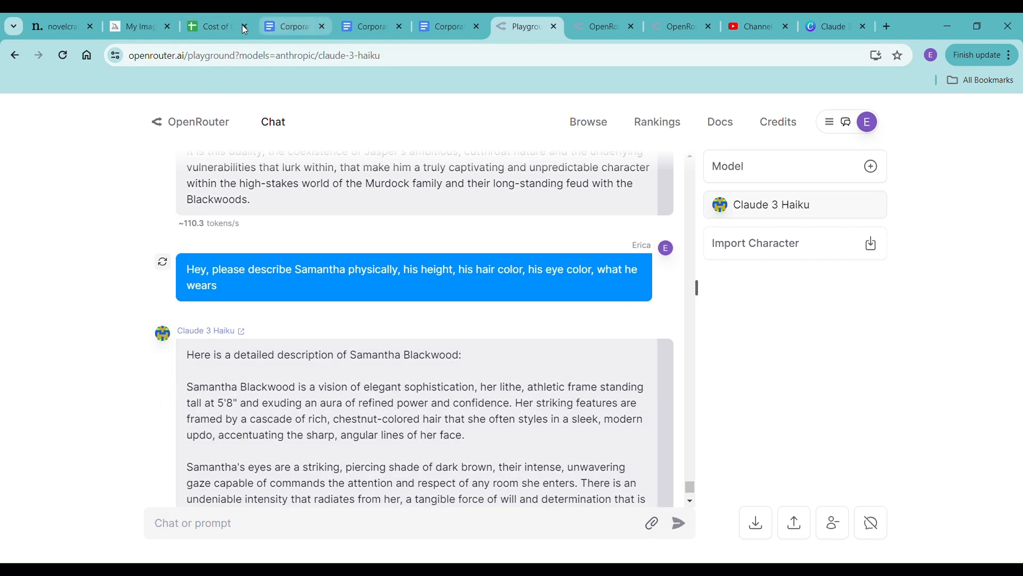
{"action": "left_click", "coordinate": [133, 28]}
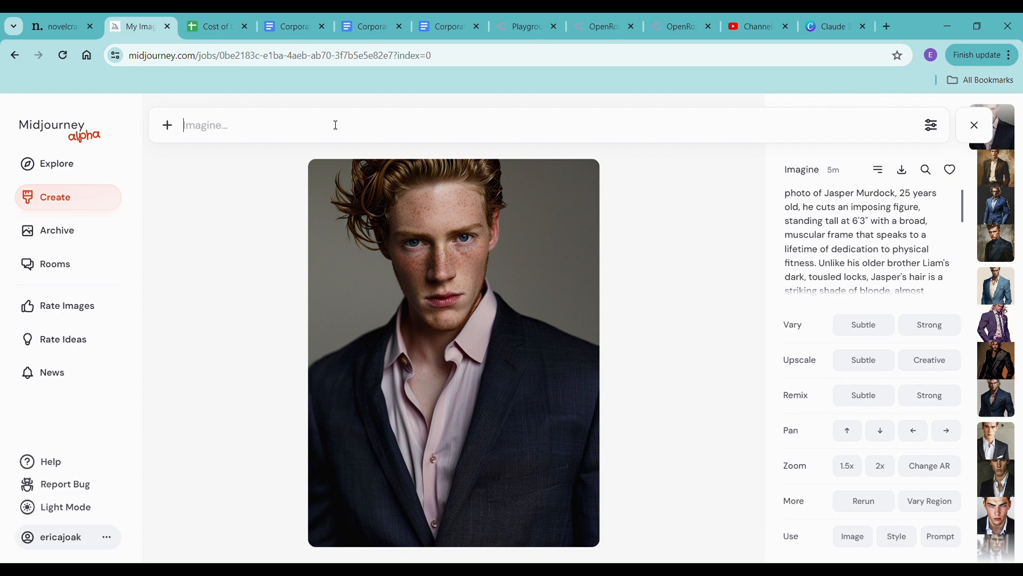
{"action": "key", "text": "ctrl+v"}
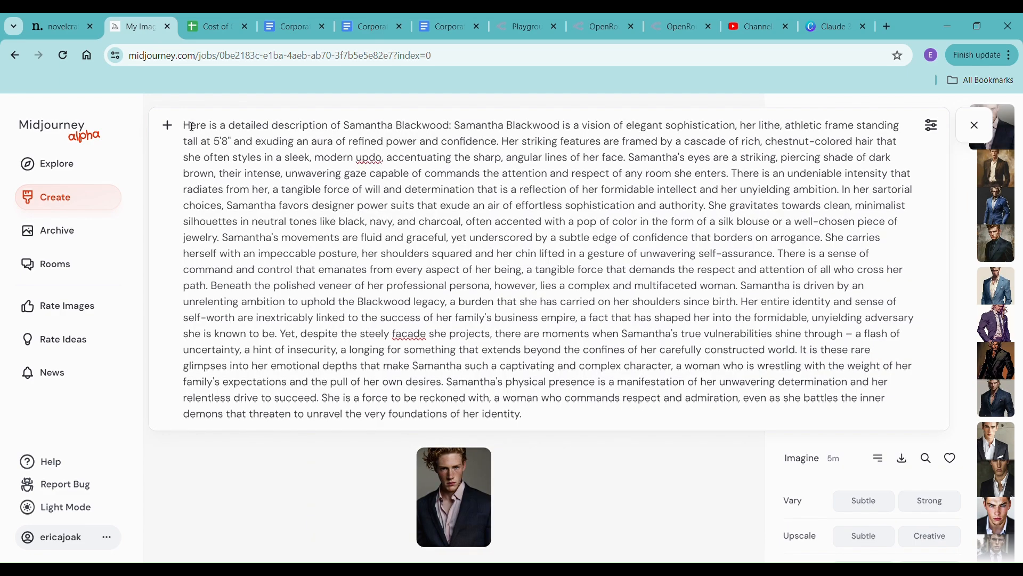
Step: Delete "Here is a detailed description of Samantha Blackwood:" from the start of the prompt and submit it
{"action": "left_click_drag", "start_coordinate": [192, 127], "coordinate": [461, 123]}
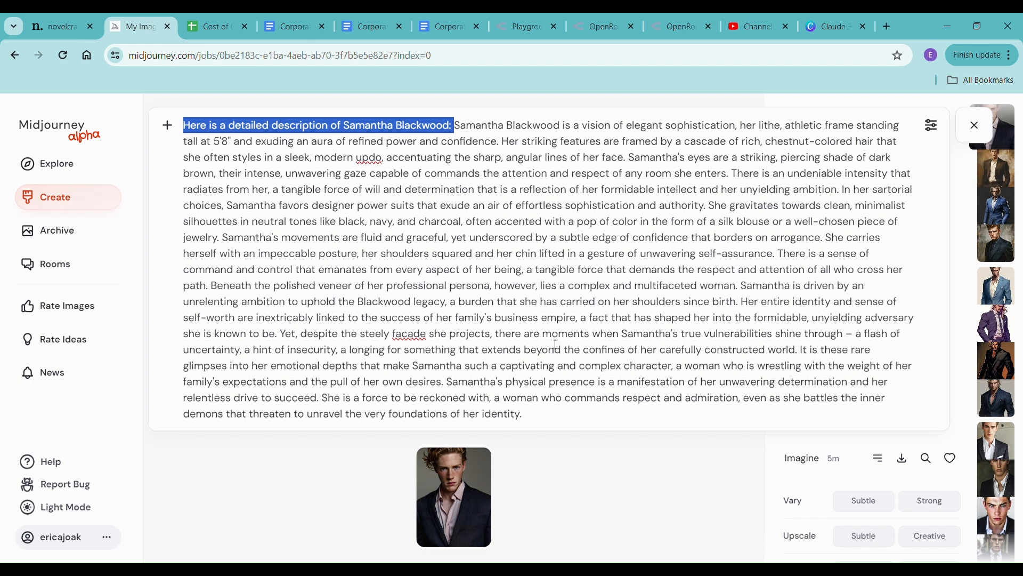
{"action": "key", "text": "BackSpace"}
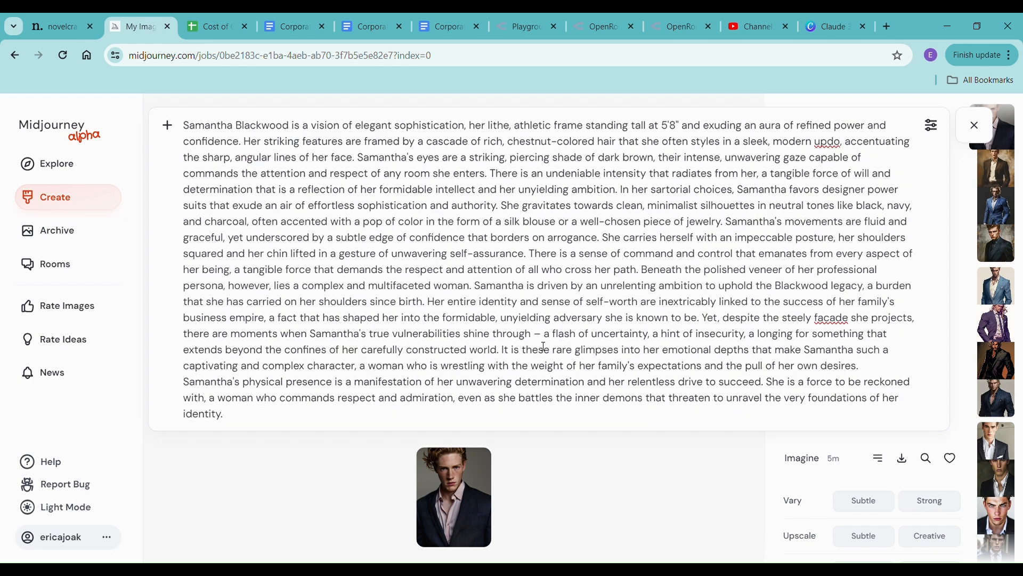
{"action": "key", "text": "Return"}
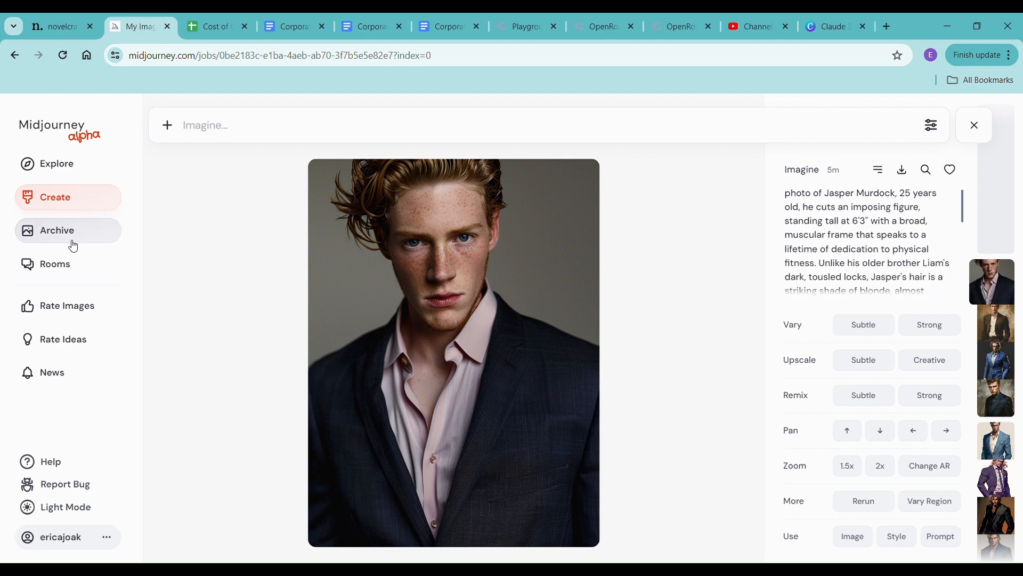
Step: Open the new Samantha Blackwood batch among the created images and compare its portraits at full size
{"action": "left_click", "coordinate": [71, 244]}
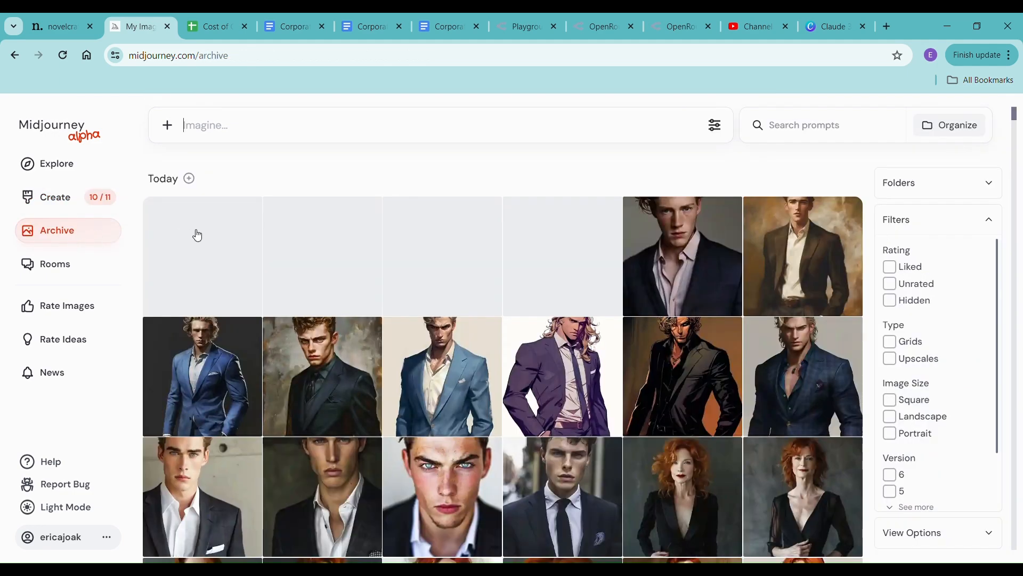
{"action": "left_click", "coordinate": [67, 209]}
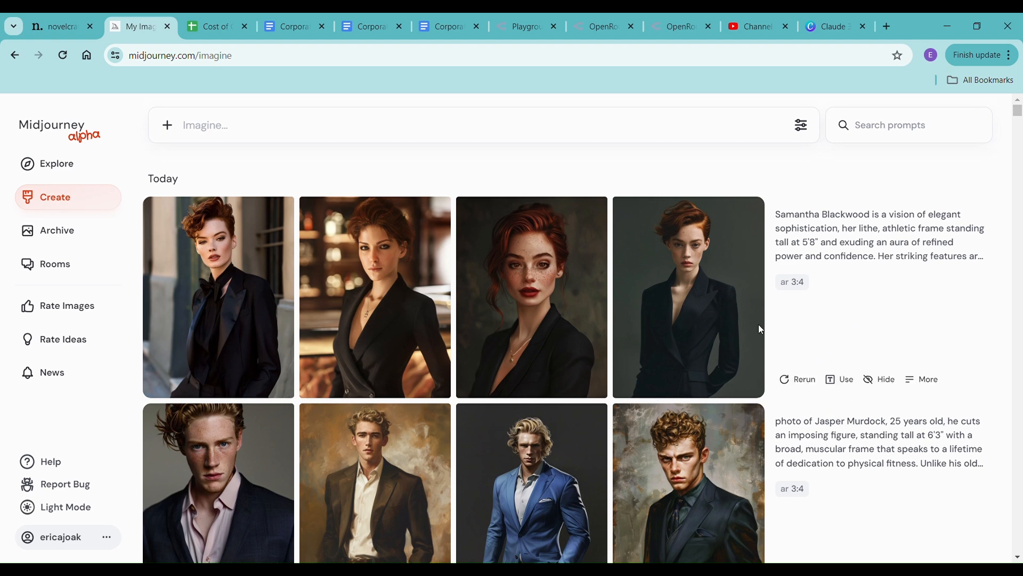
{"action": "left_click", "coordinate": [261, 300]}
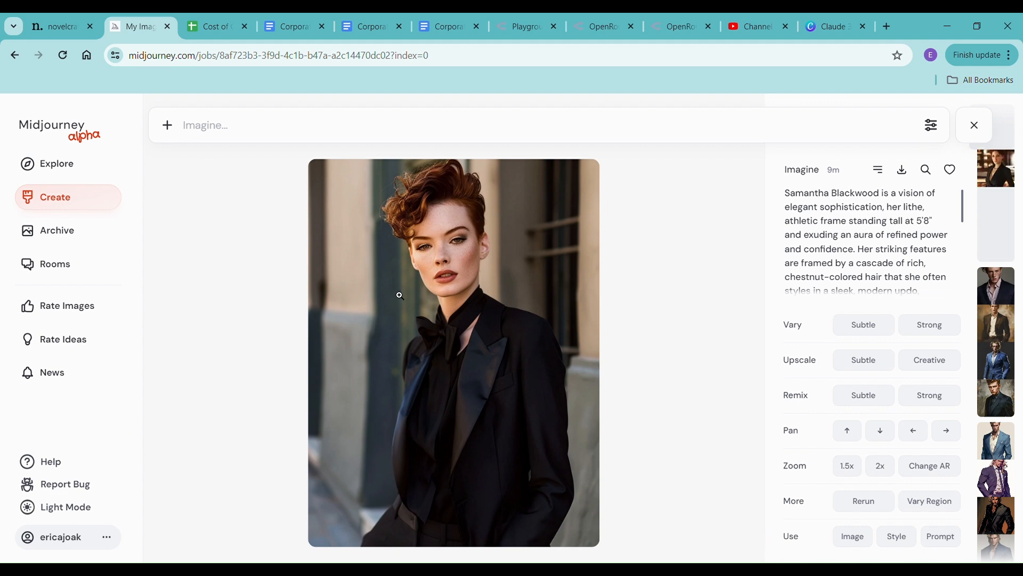
{"action": "key", "text": "Right"}
{"action": "key", "text": "Right"}
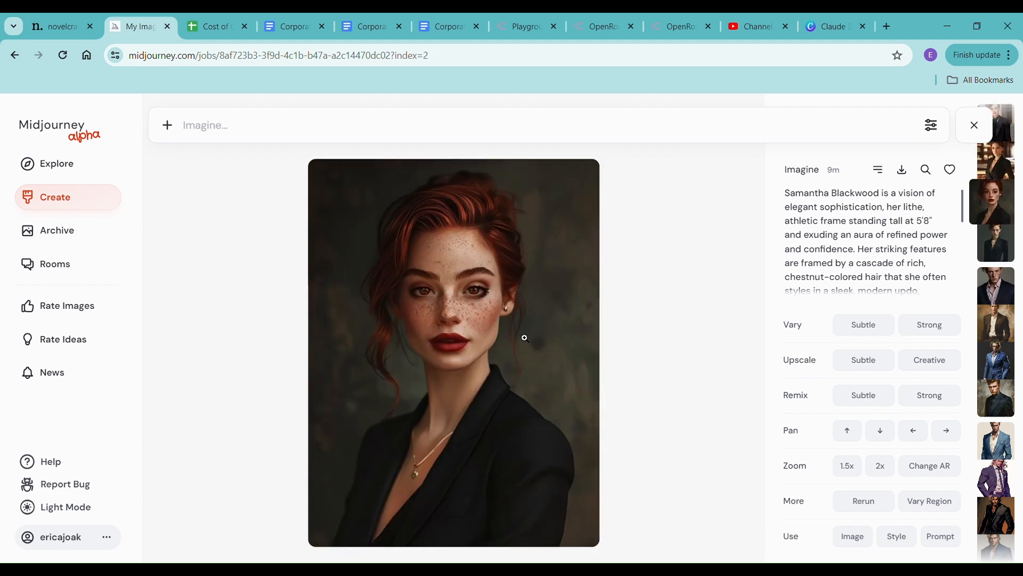
{"action": "key", "text": "Right"}
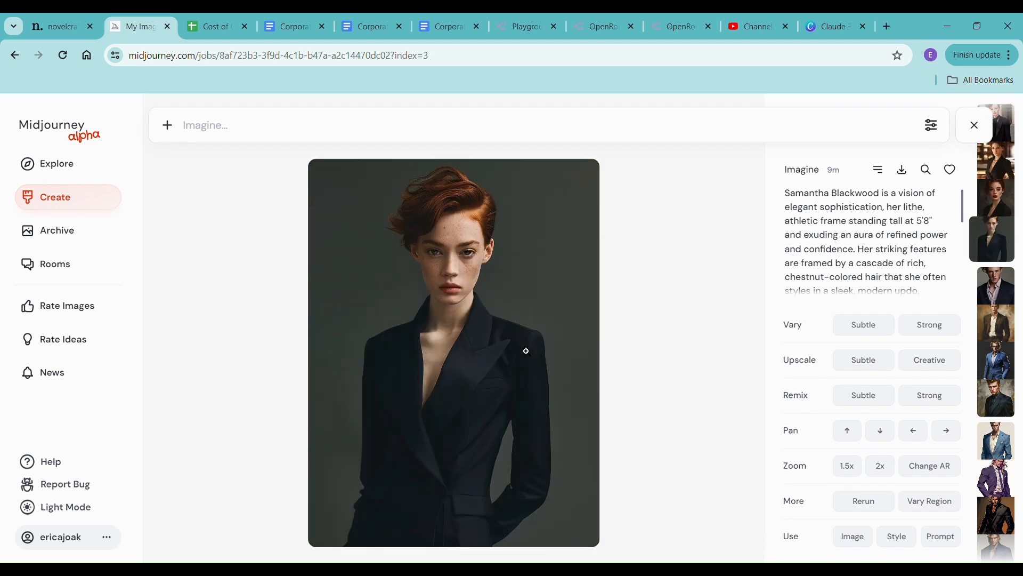
{"action": "key", "text": "Right"}
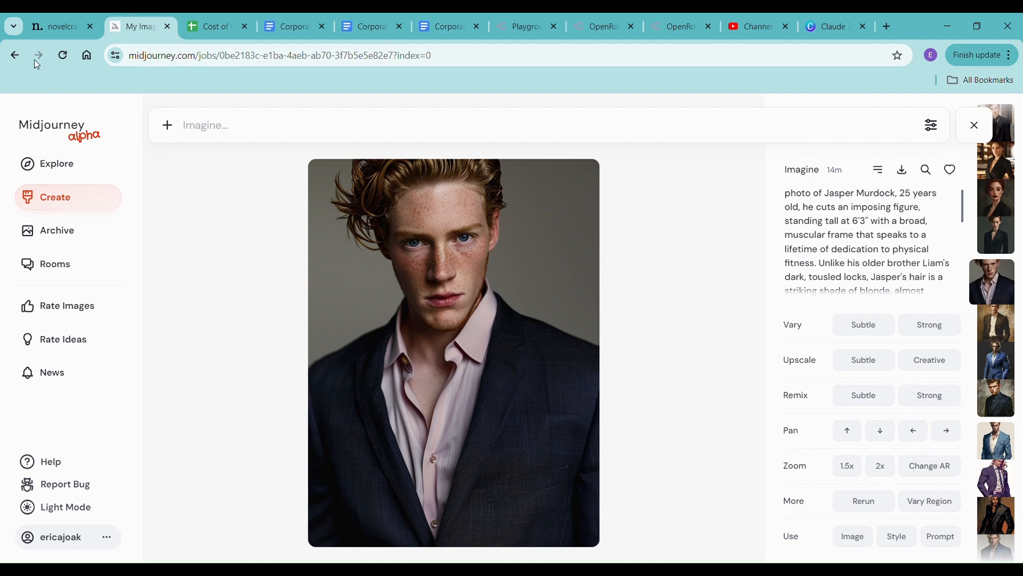
Step: Return to the overview of created images and review the earlier Ethan Carlisle and Elizabeth Murdock portrait batches
{"action": "left_click", "coordinate": [15, 56]}
{"action": "mouse_move", "coordinate": [586, 336]}
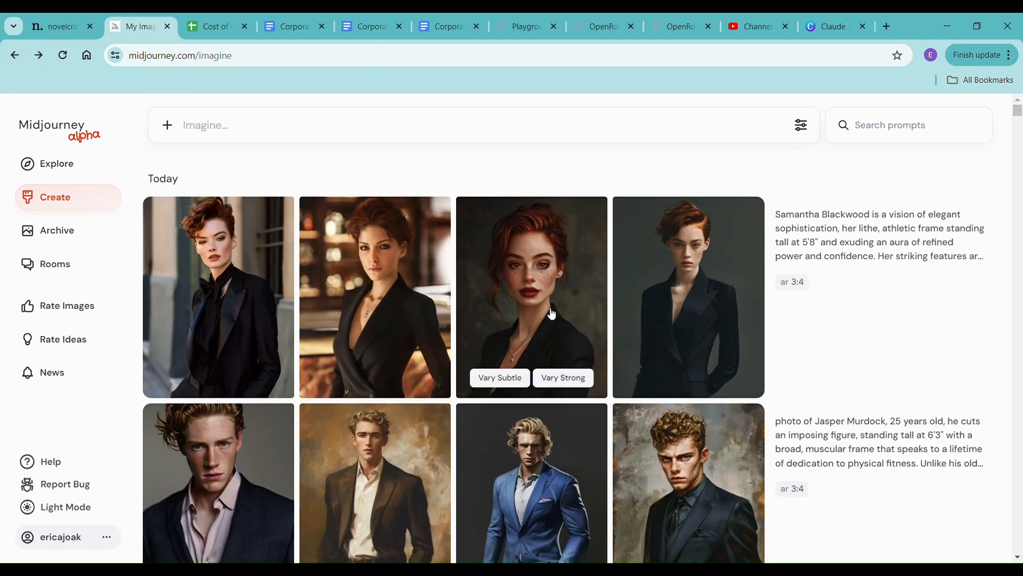
{"action": "scroll", "coordinate": [597, 312], "scroll_direction": "down", "scroll_amount": 10}
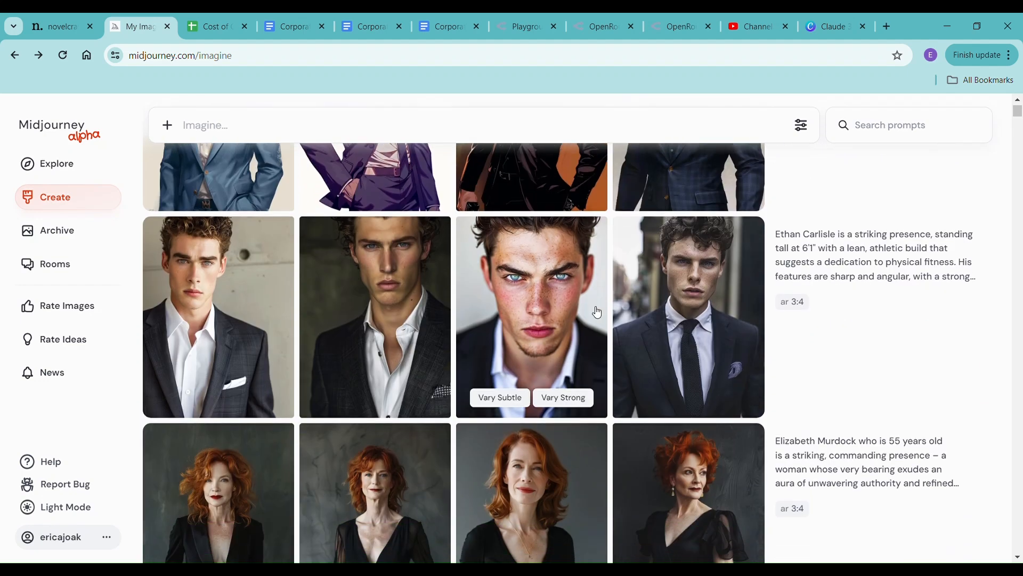
{"action": "scroll", "coordinate": [598, 312], "scroll_direction": "down", "scroll_amount": 4}
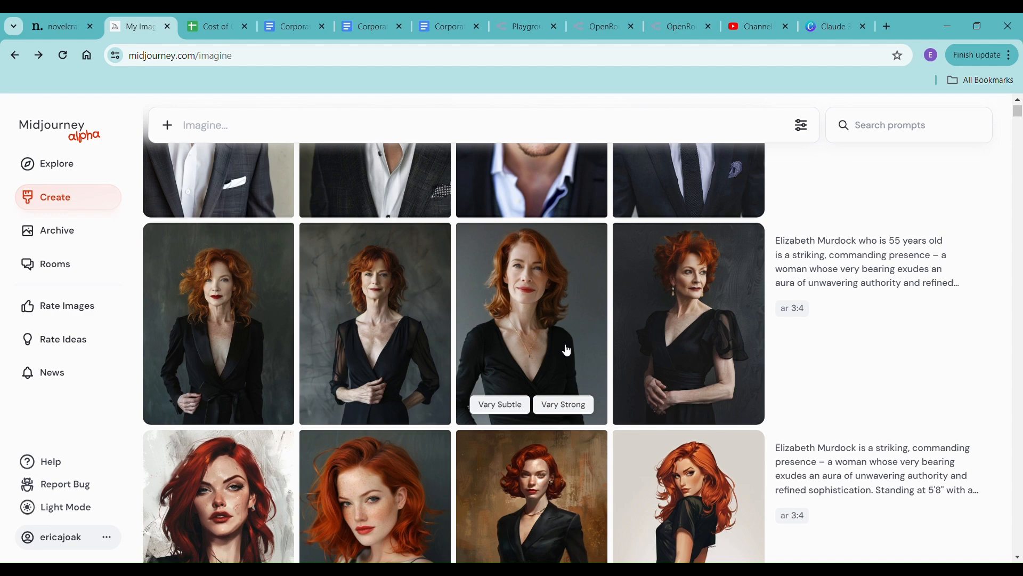
Step: In the OpenRouter chat, send Claude 3 Haiku the prompt "Please revise, give Samantha a hair color in this description"
{"action": "scroll", "coordinate": [567, 350], "scroll_direction": "up", "scroll_amount": 10}
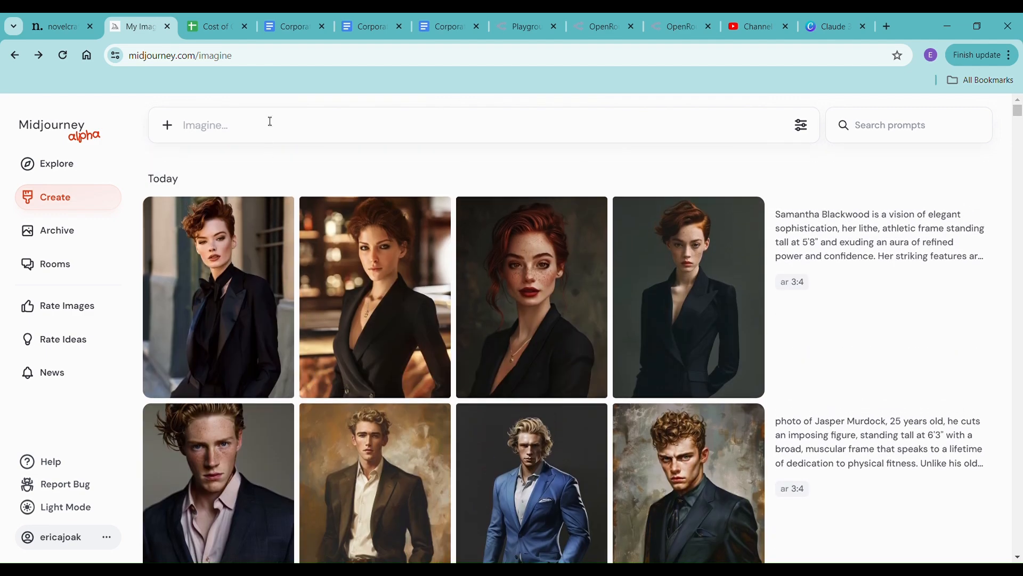
{"action": "left_click", "coordinate": [510, 28]}
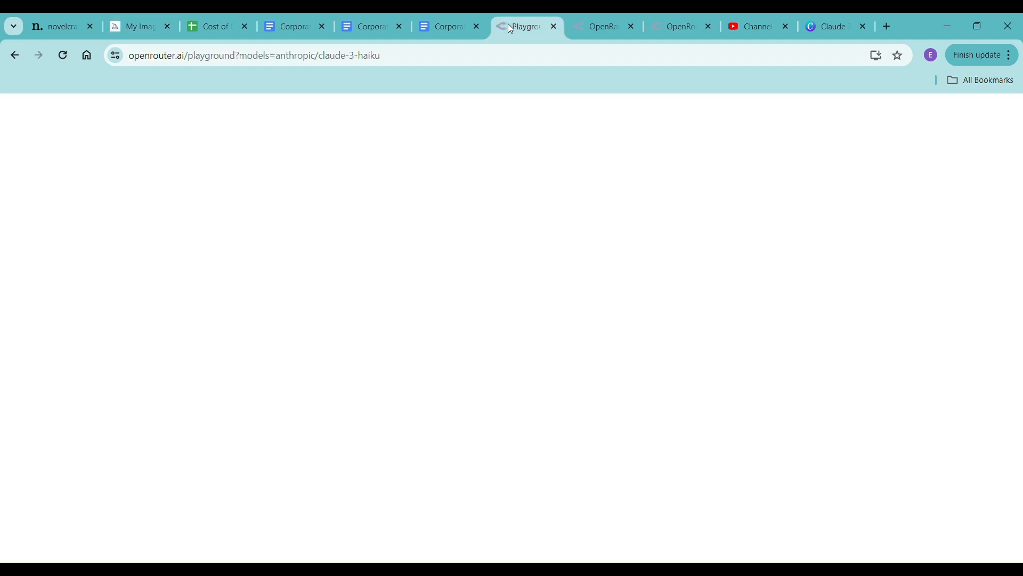
{"action": "left_click", "coordinate": [358, 533]}
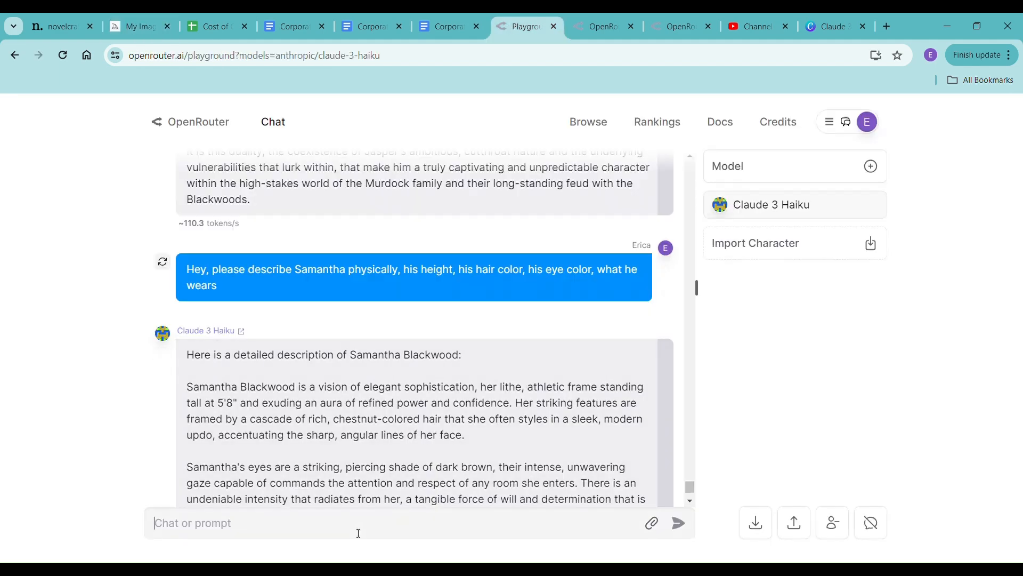
{"action": "type", "text": "Please "}
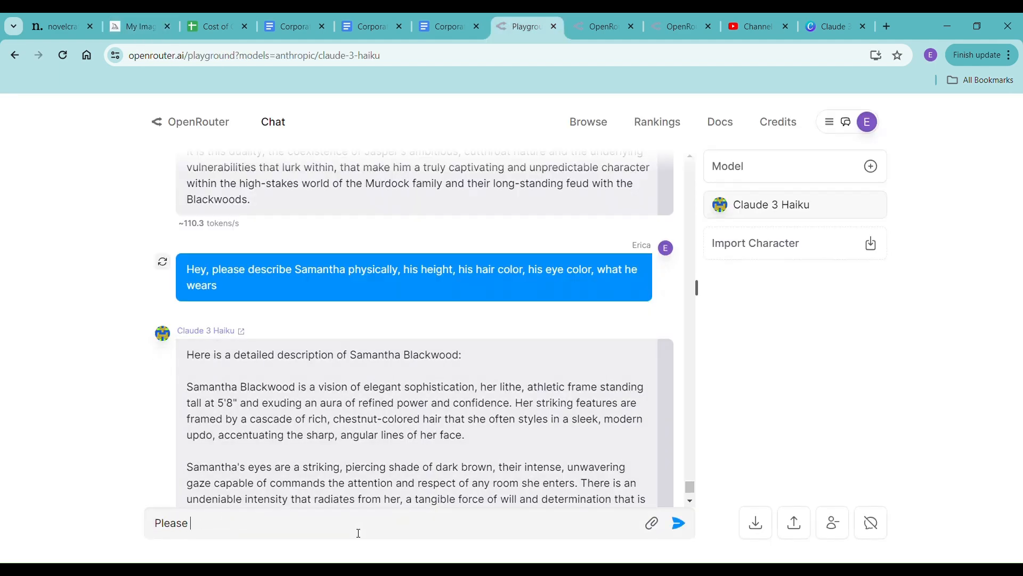
{"action": "type", "text": "revise, give Samantha a "}
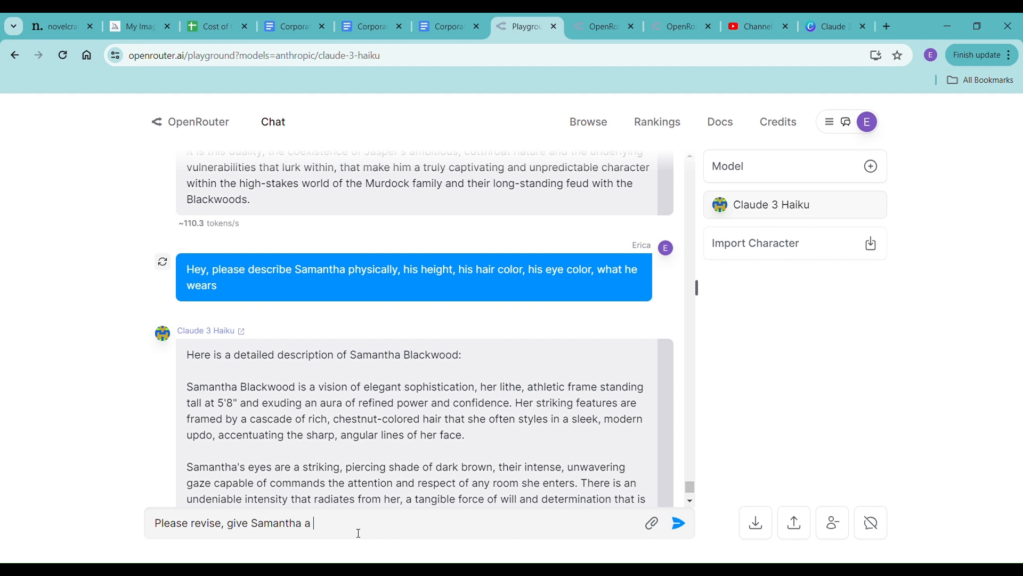
{"action": "type", "text": "hair color in this description"}
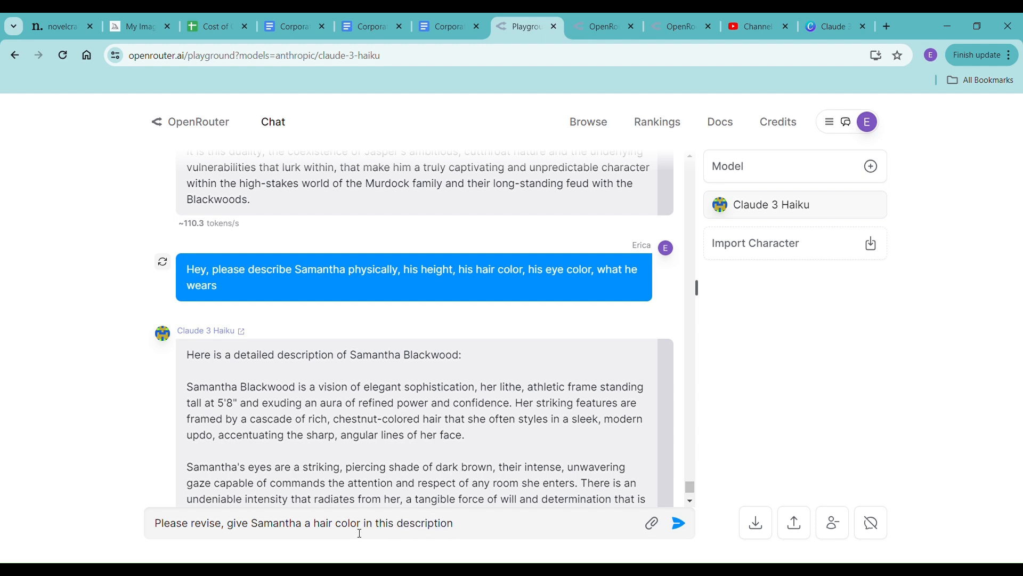
{"action": "key", "text": "Return"}
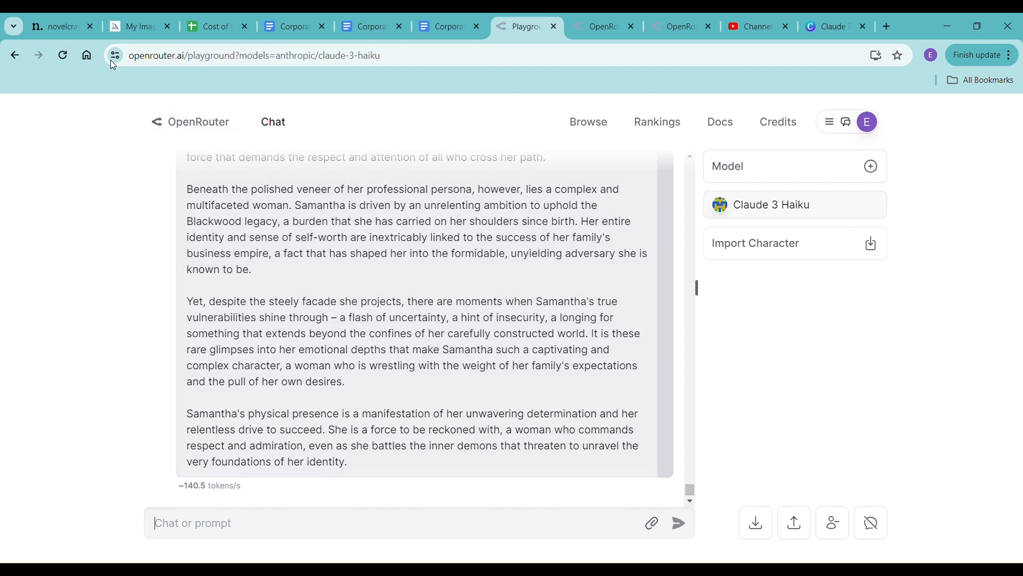
Step: Switch to the "Corporate Romance Revised - Haiku" document and search it for the hair-color terms "brown" and "aub"
{"action": "left_click", "coordinate": [379, 26]}
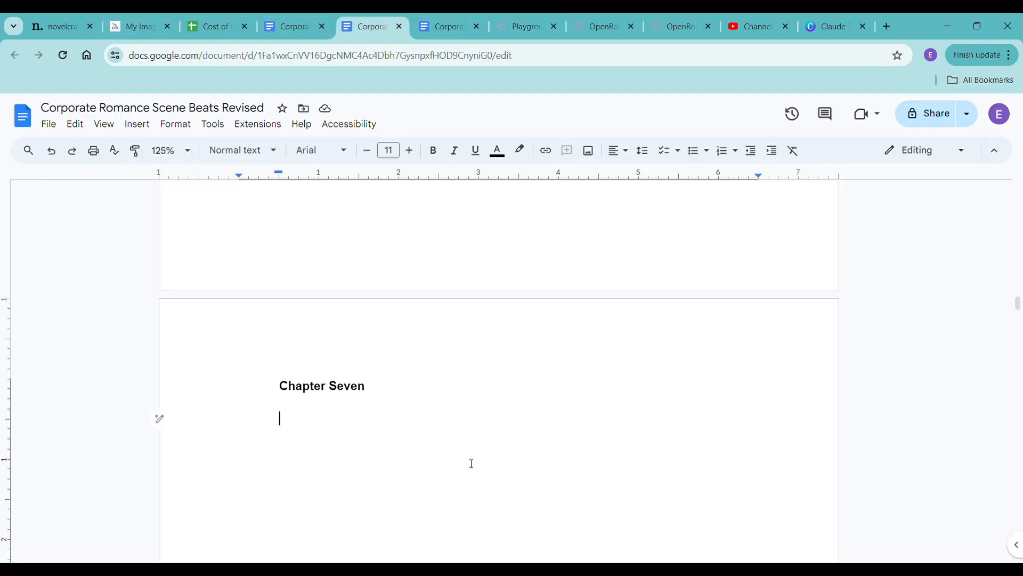
{"action": "left_click", "coordinate": [444, 28]}
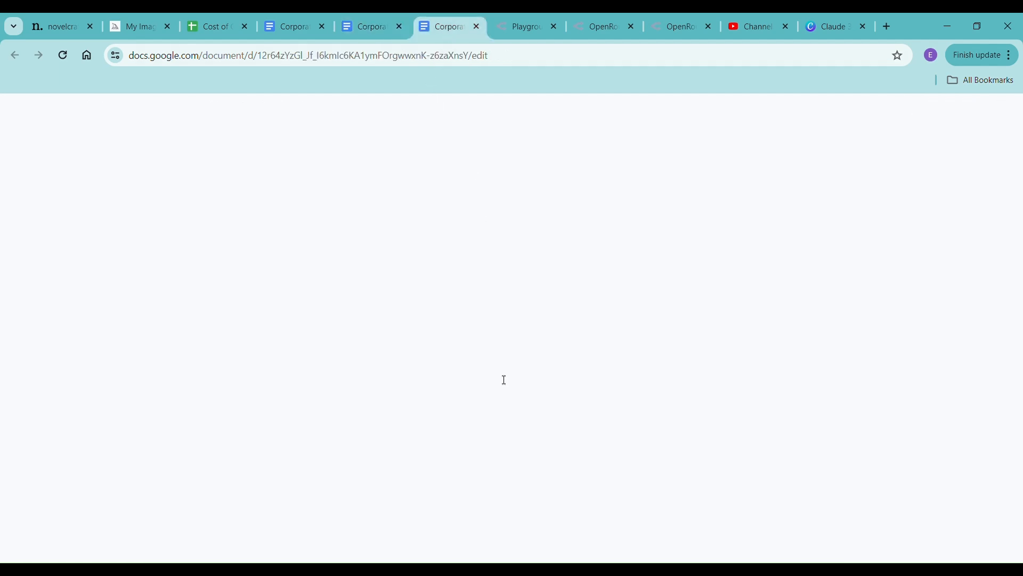
{"action": "key", "text": "ctrl+f"}
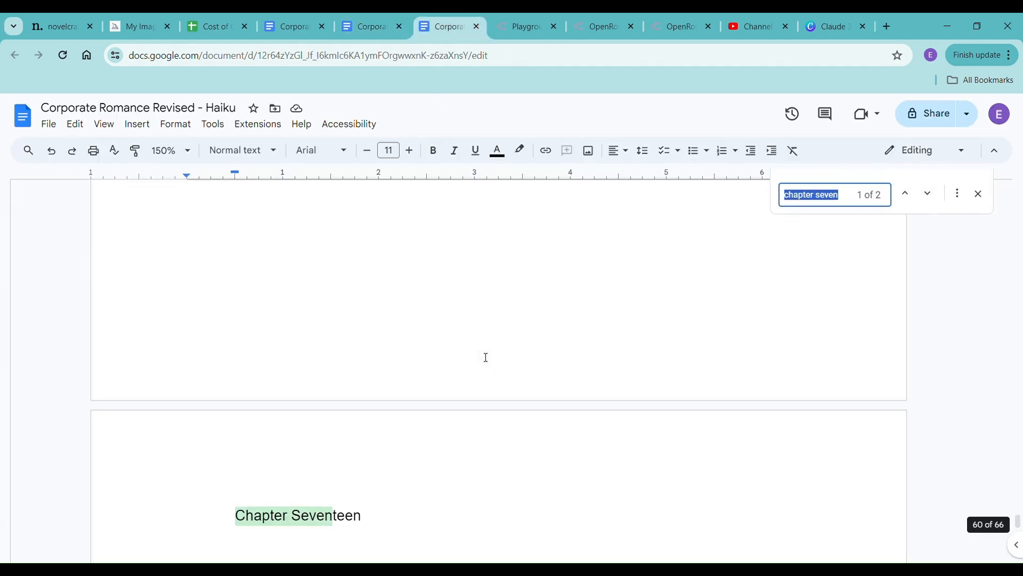
{"action": "type", "text": "brown"}
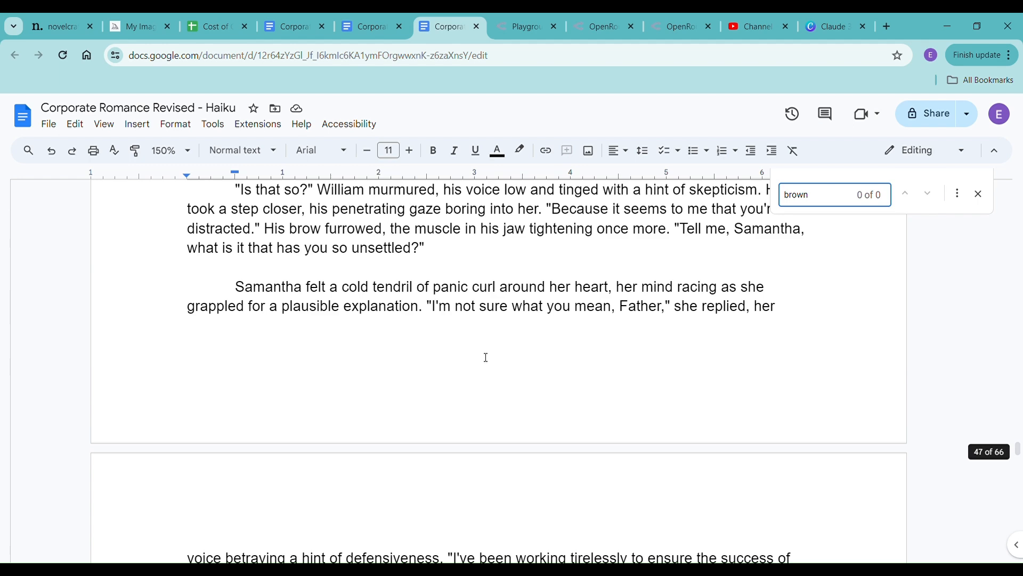
{"action": "key", "text": "BackSpace"}
{"action": "key", "text": "BackSpace"}
{"action": "key", "text": "BackSpace"}
{"action": "key", "text": "BackSpace"}
{"action": "key", "text": "BackSpace"}
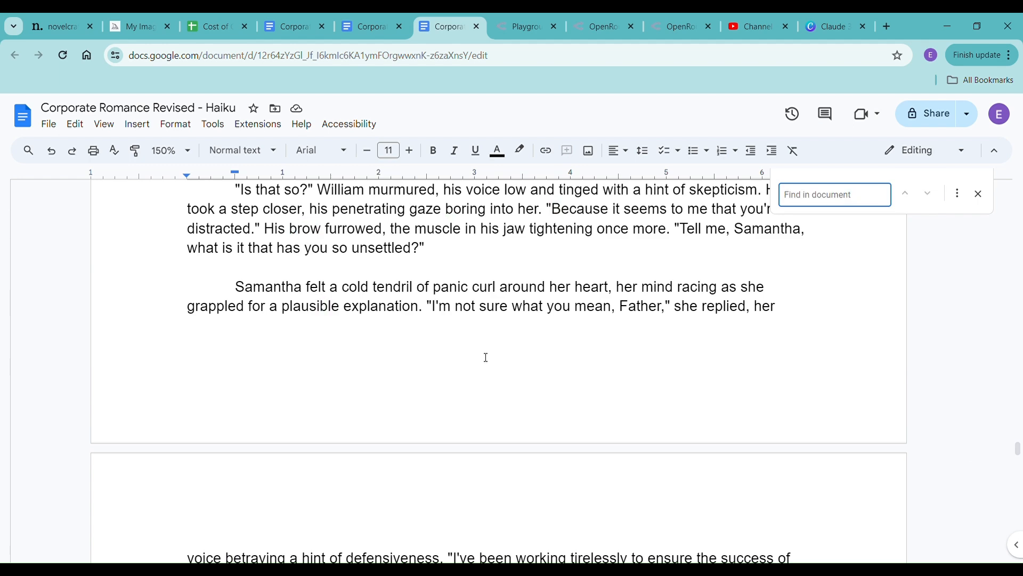
{"action": "type", "text": "aub"}
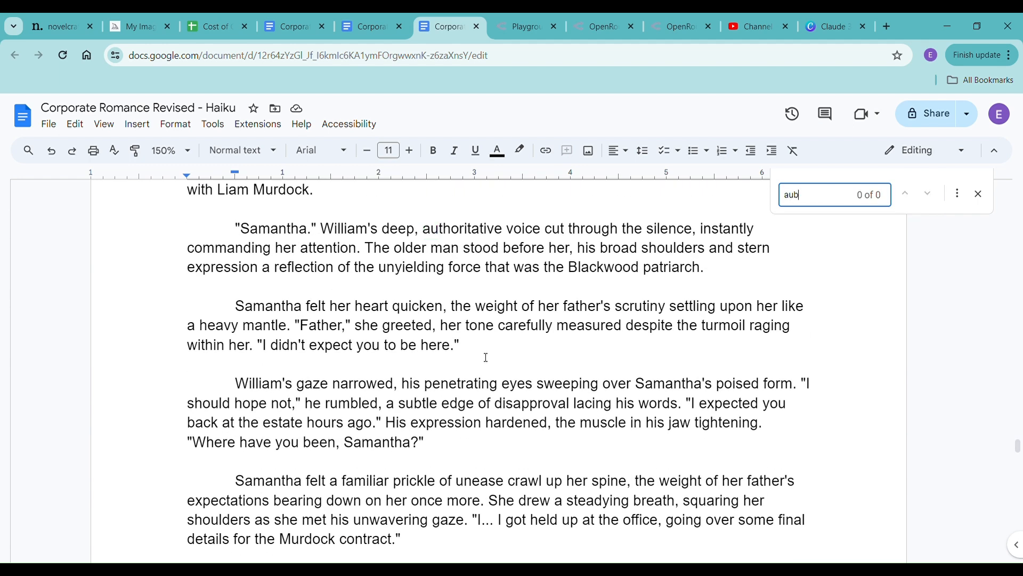
{"action": "key", "text": "BackSpace"}
{"action": "key", "text": "BackSpace"}
{"action": "key", "text": "BackSpace"}
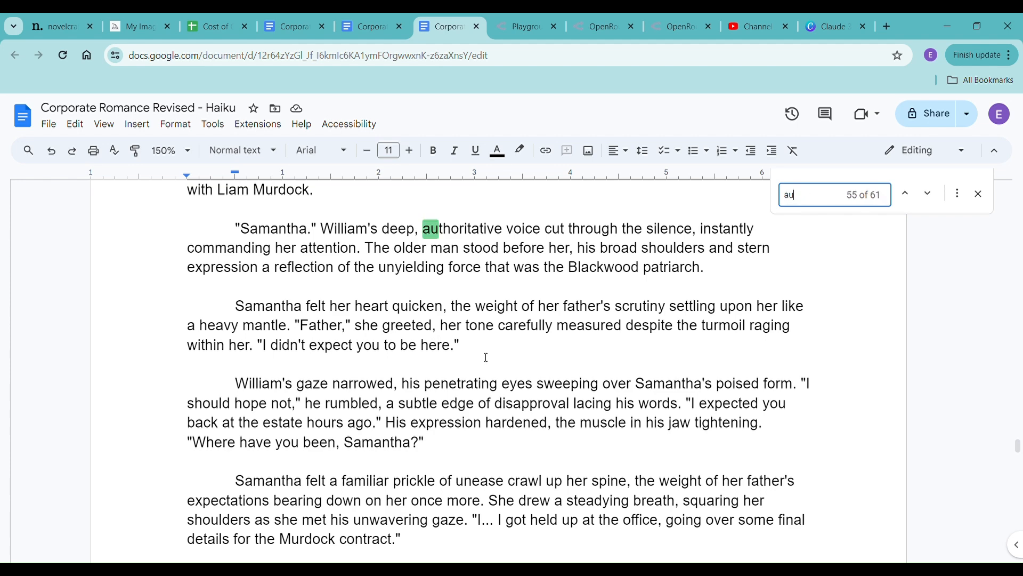
Step: Search the same manuscript for "blonde" and "black ha", then clear the search term
{"action": "type", "text": "blonde"}
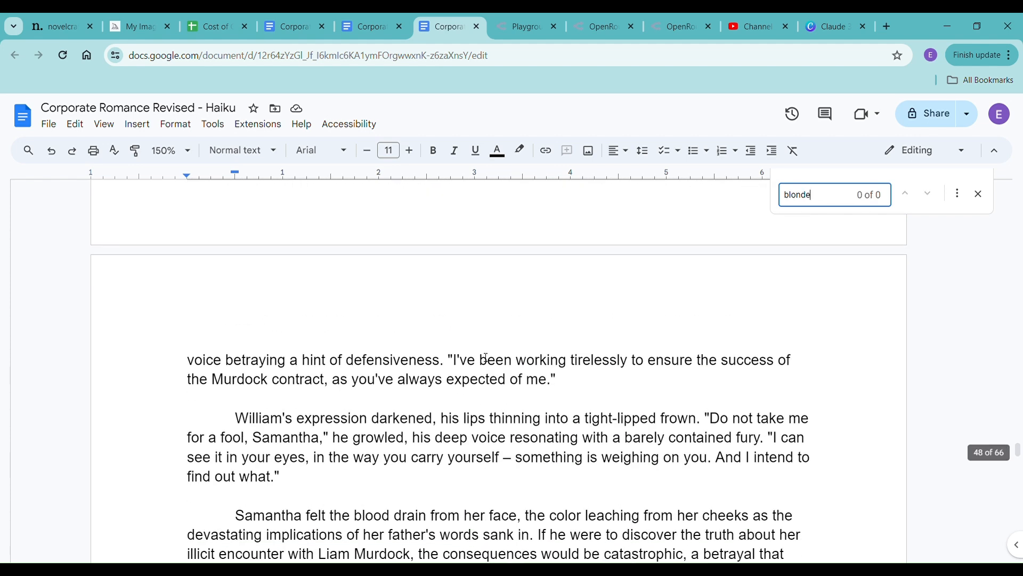
{"action": "key", "text": "BackSpace"}
{"action": "key", "text": "BackSpace"}
{"action": "key", "text": "BackSpace"}
{"action": "key", "text": "BackSpace"}
{"action": "key", "text": "BackSpace"}
{"action": "type", "text": "black"}
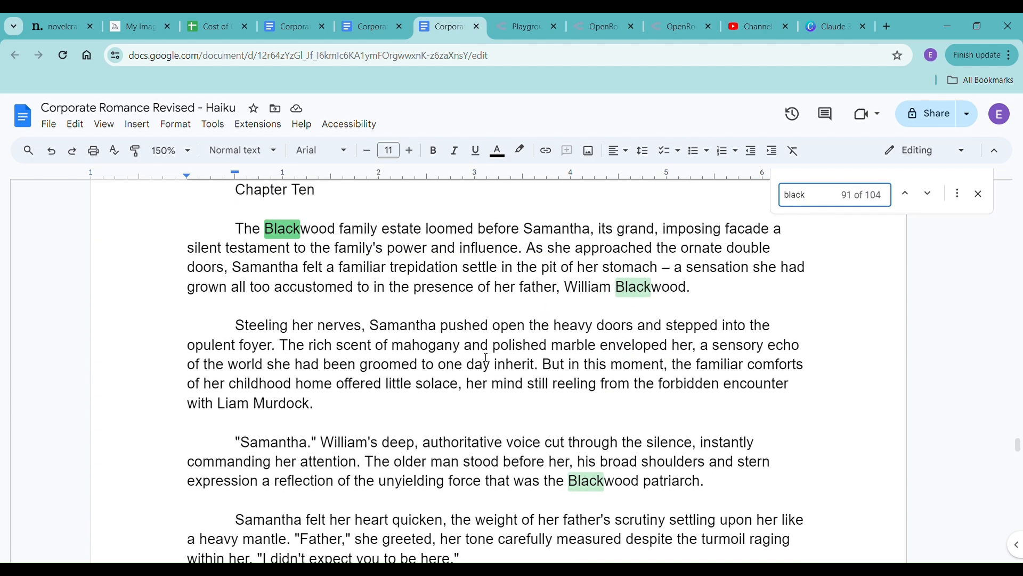
{"action": "type", "text": " ha"}
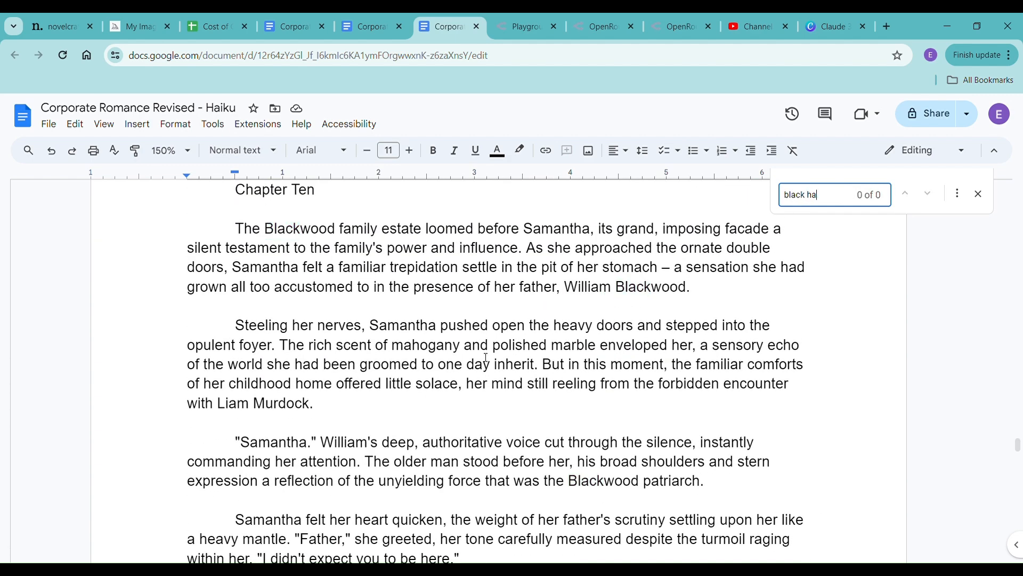
{"action": "key", "text": "BackSpace"}
{"action": "key", "text": "BackSpace"}
{"action": "key", "text": "BackSpace"}
{"action": "key", "text": "BackSpace"}
{"action": "key", "text": "BackSpace"}
{"action": "key", "text": "BackSpace"}
{"action": "key", "text": "BackSpace"}
{"action": "key", "text": "BackSpace"}
{"action": "key", "text": "BackSpace"}
Step: Copy Samantha's revised description from the OpenRouter chat, without its introductory line, and paste it into Midjourney as a new prompt
{"action": "left_click", "coordinate": [502, 27]}
{"action": "scroll", "coordinate": [469, 419], "scroll_direction": "up", "scroll_amount": 10}
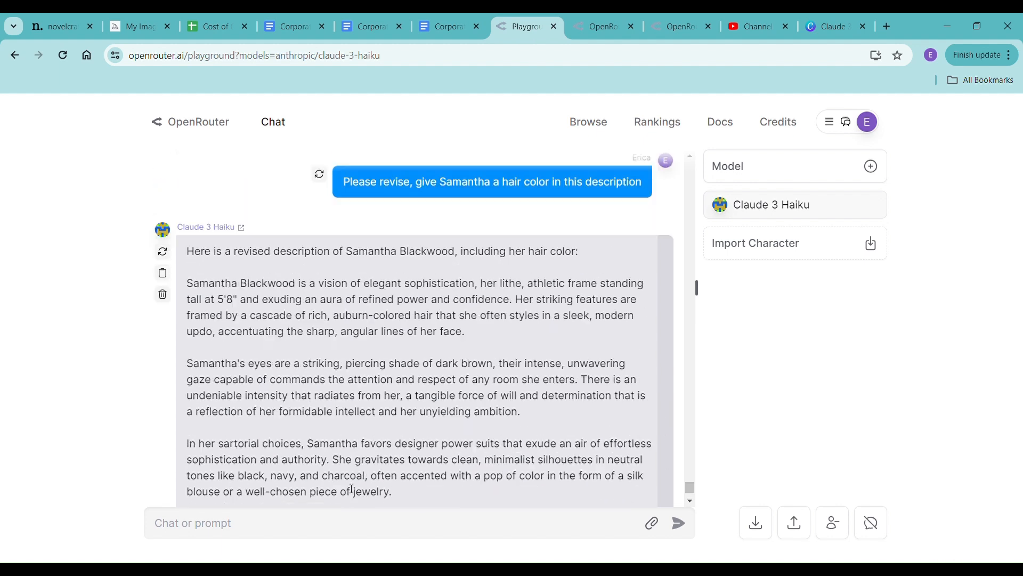
{"action": "scroll", "coordinate": [275, 460], "scroll_direction": "down", "scroll_amount": 4}
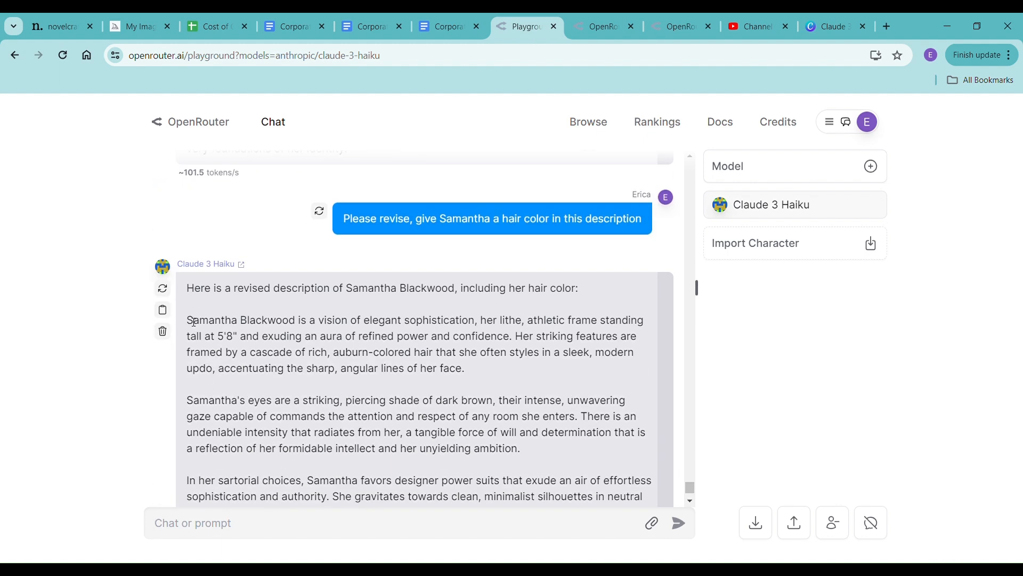
{"action": "left_click_drag", "start_coordinate": [189, 322], "coordinate": [575, 467]}
{"action": "left_click", "coordinate": [132, 30]}
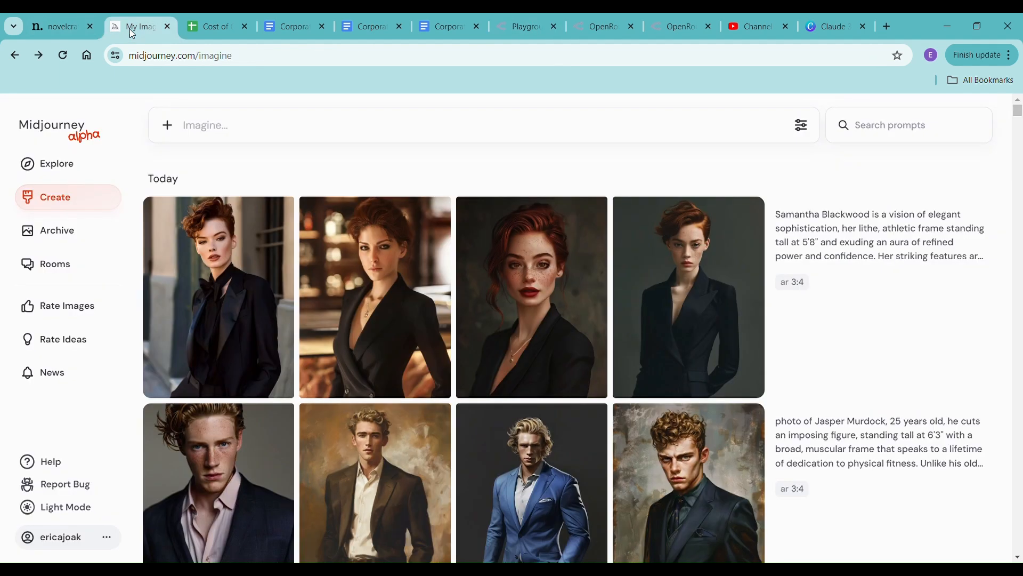
{"action": "key", "text": "ctrl+v"}
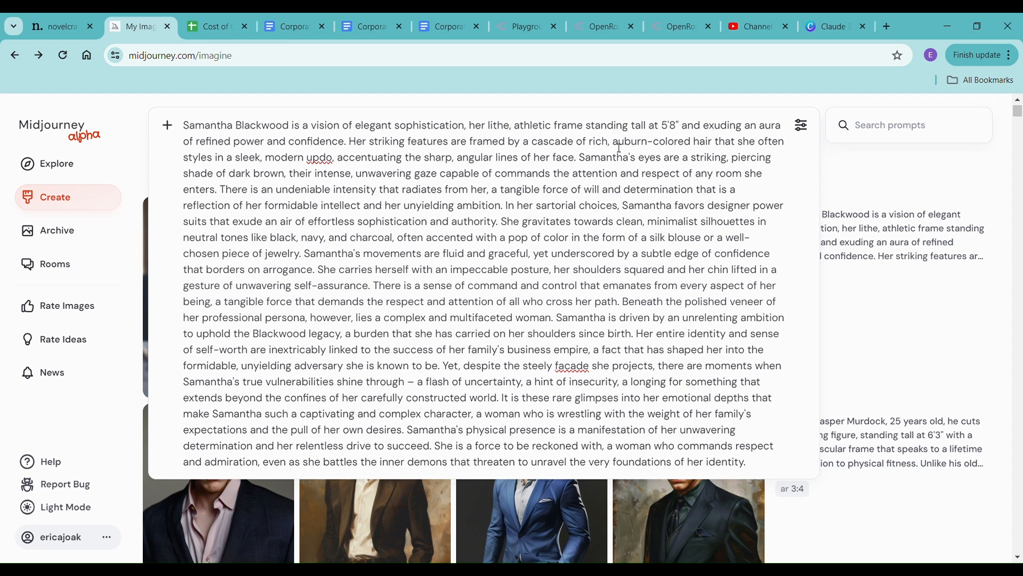
Step: Replace "auburn-colored" with "brunette" in the Samantha Blackwood prompt and submit it
{"action": "left_click_drag", "start_coordinate": [620, 147], "coordinate": [695, 153]}
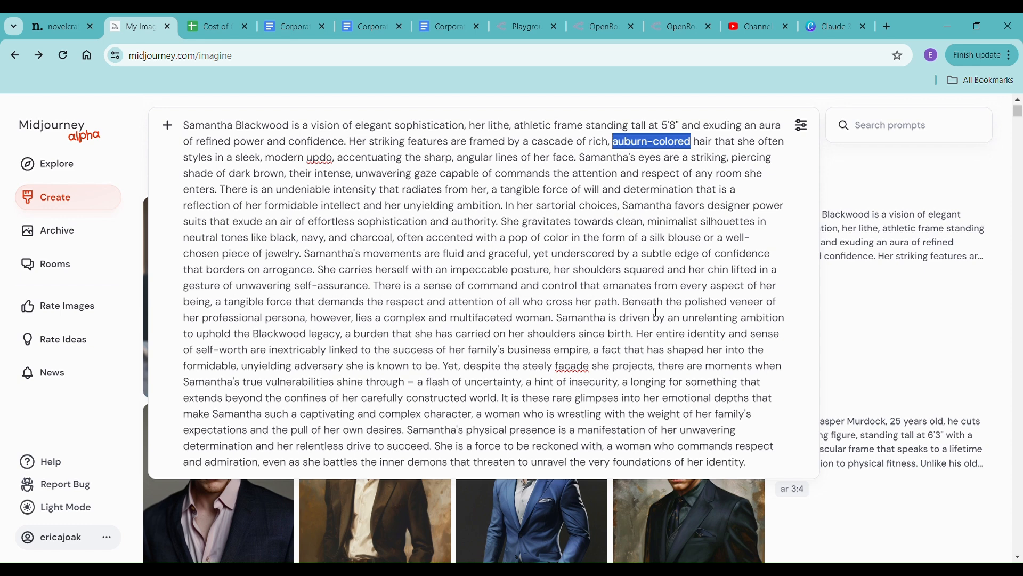
{"action": "type", "text": "brunette"}
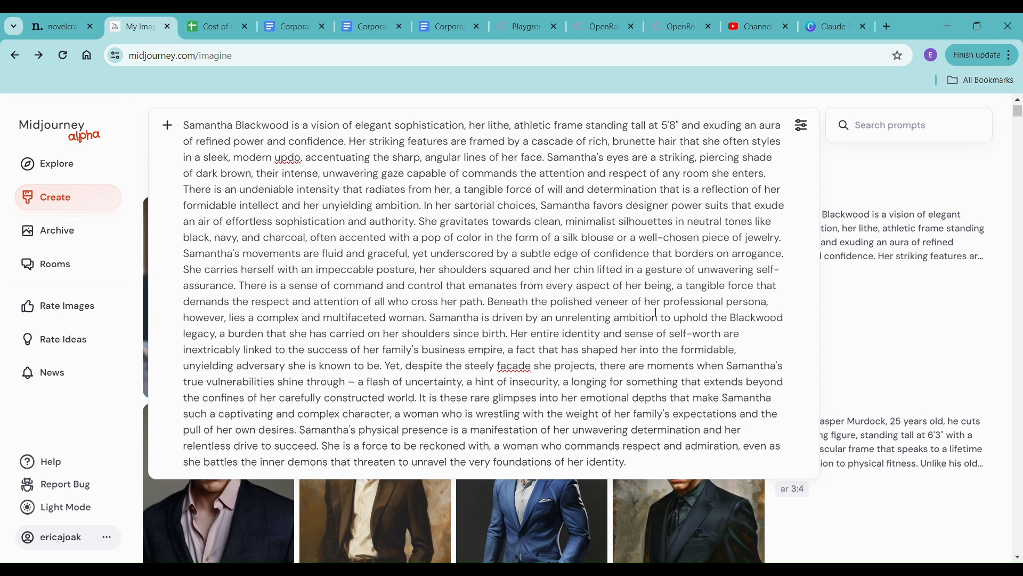
{"action": "key", "text": "Return"}
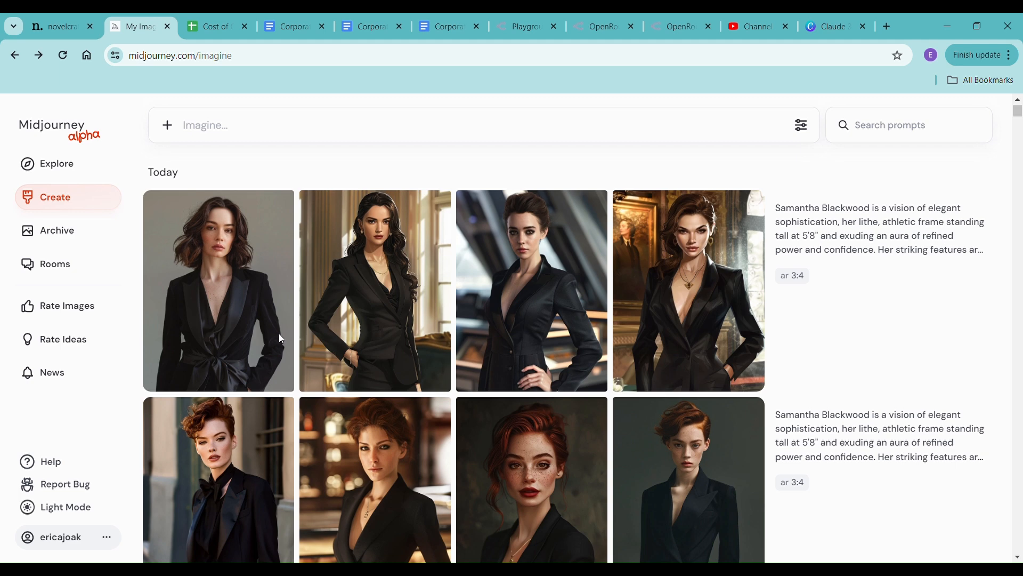
Step: Compare the new brunette Samantha portraits at full size and return to the first one, with shoulder-length hair against a gray background
{"action": "mouse_move", "coordinate": [954, 291]}
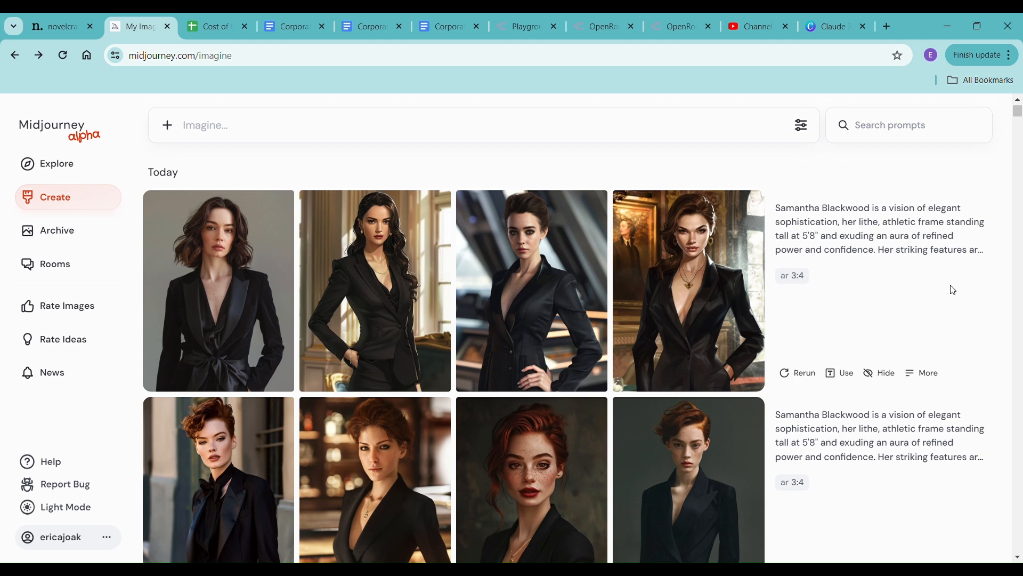
{"action": "left_click", "coordinate": [219, 262]}
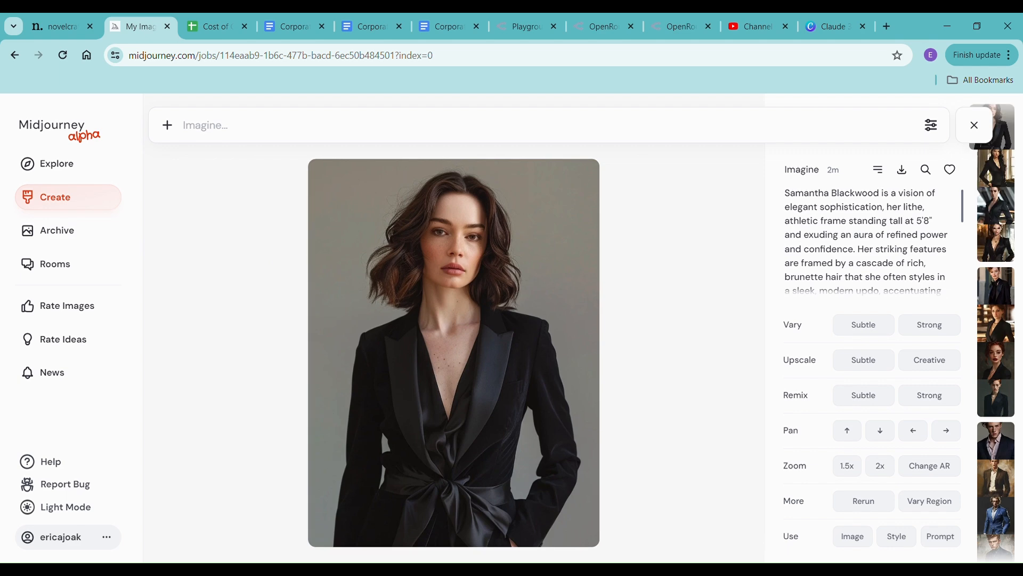
{"action": "key", "text": "Right"}
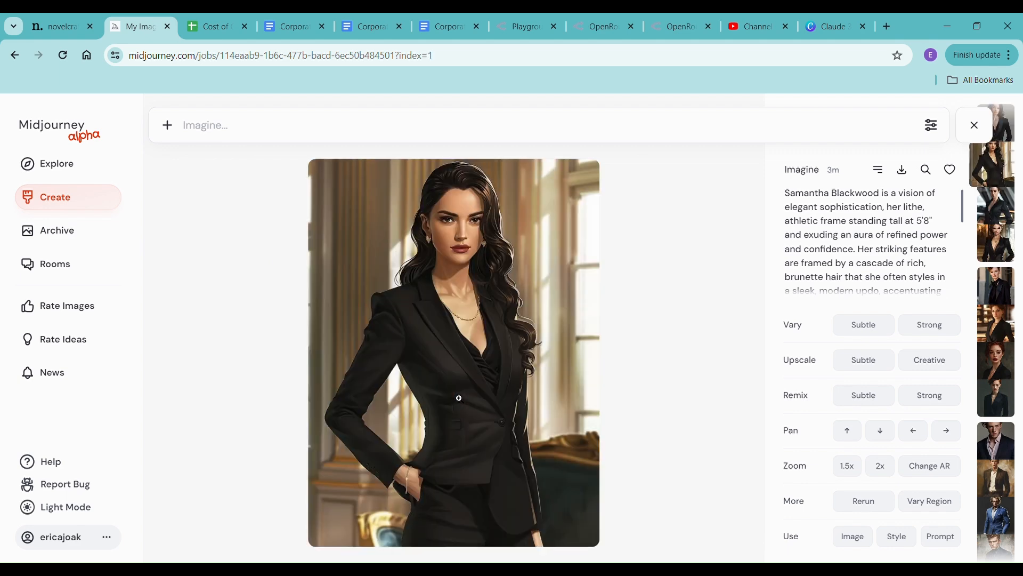
{"action": "key", "text": "Right"}
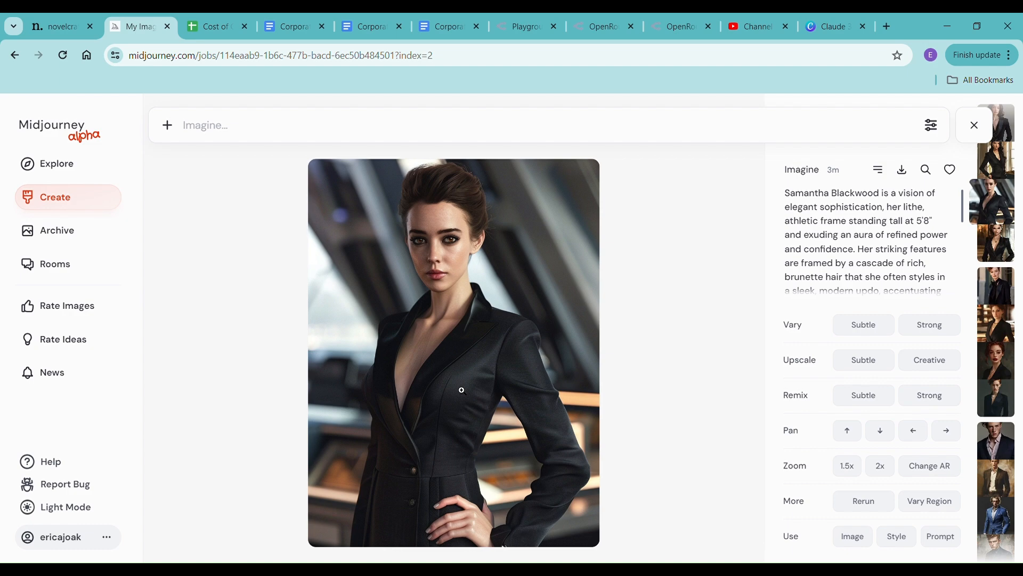
{"action": "key", "text": "Right"}
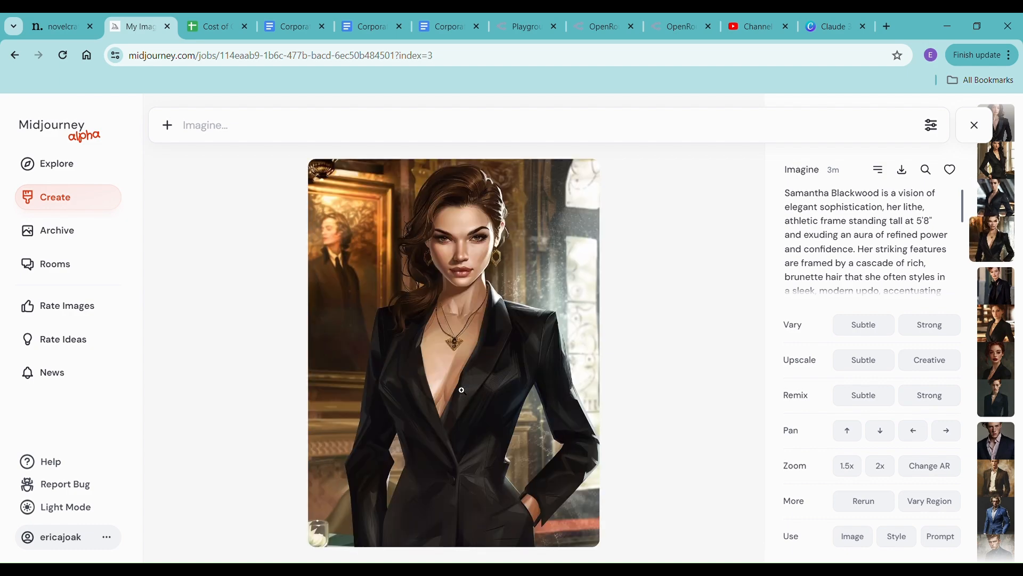
{"action": "key", "text": "Right"}
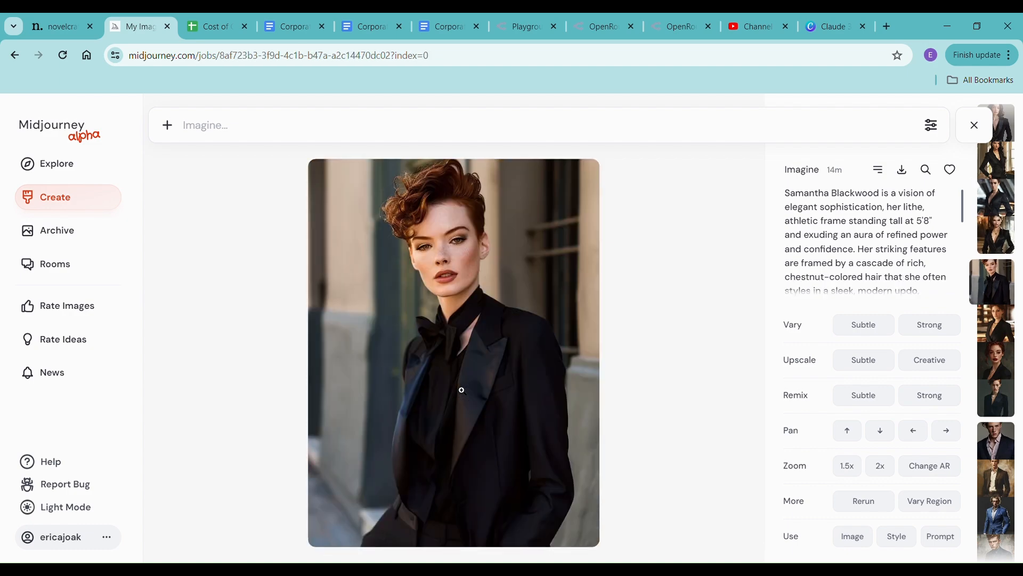
{"action": "key", "text": "Up"}
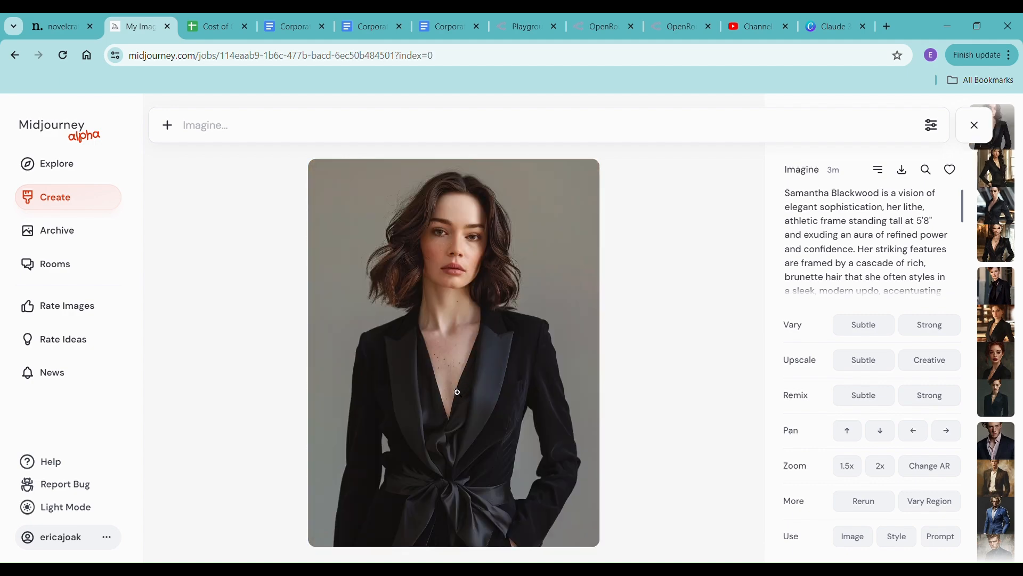
{"action": "left_click_drag", "start_coordinate": [495, 353], "coordinate": [470, 358]}
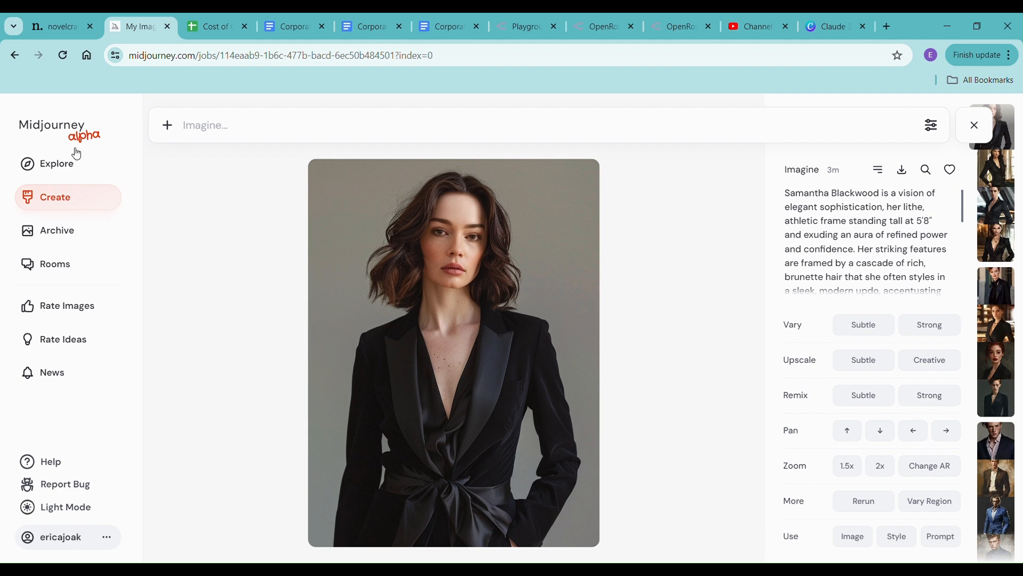
Step: Add the first brunette portrait from Midjourney to Samantha Blackwood's Codex entry in Novelcrafter, cropped to her head and upper body
{"action": "left_click", "coordinate": [57, 26]}
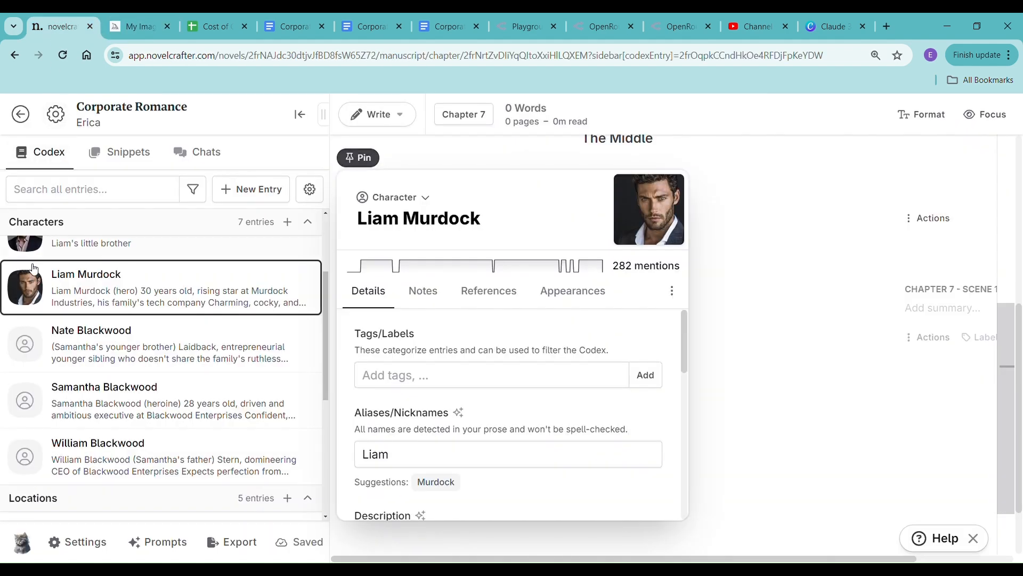
{"action": "left_click", "coordinate": [33, 400]}
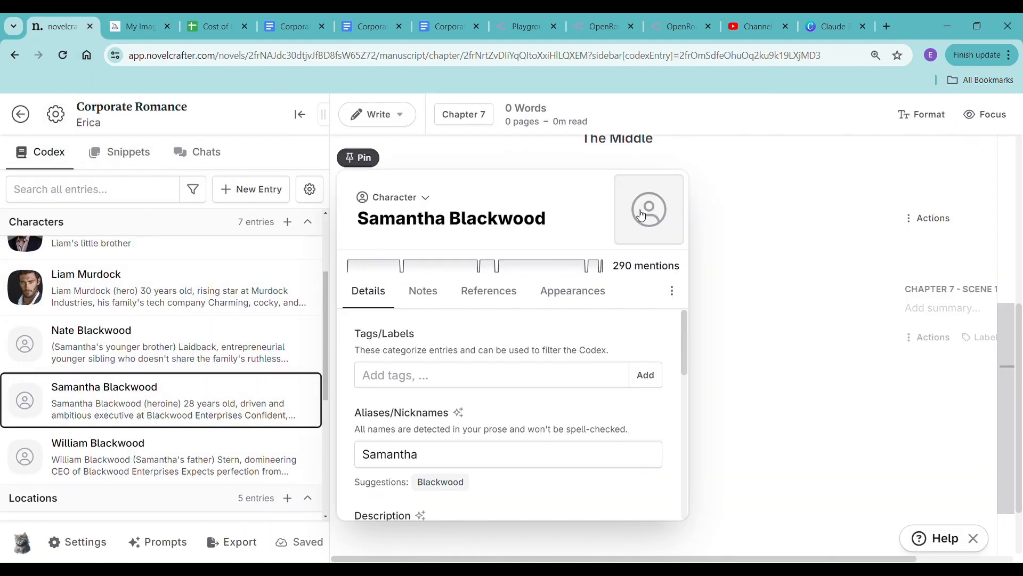
{"action": "left_click", "coordinate": [137, 26]}
{"action": "left_click_drag", "start_coordinate": [453, 224], "coordinate": [659, 214]}
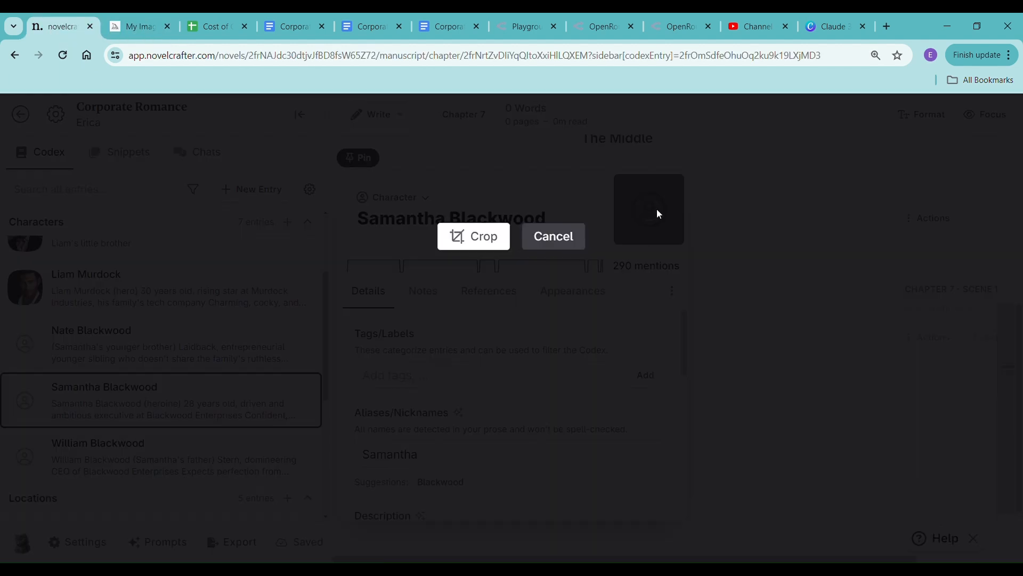
{"action": "left_click_drag", "start_coordinate": [533, 376], "coordinate": [527, 316]}
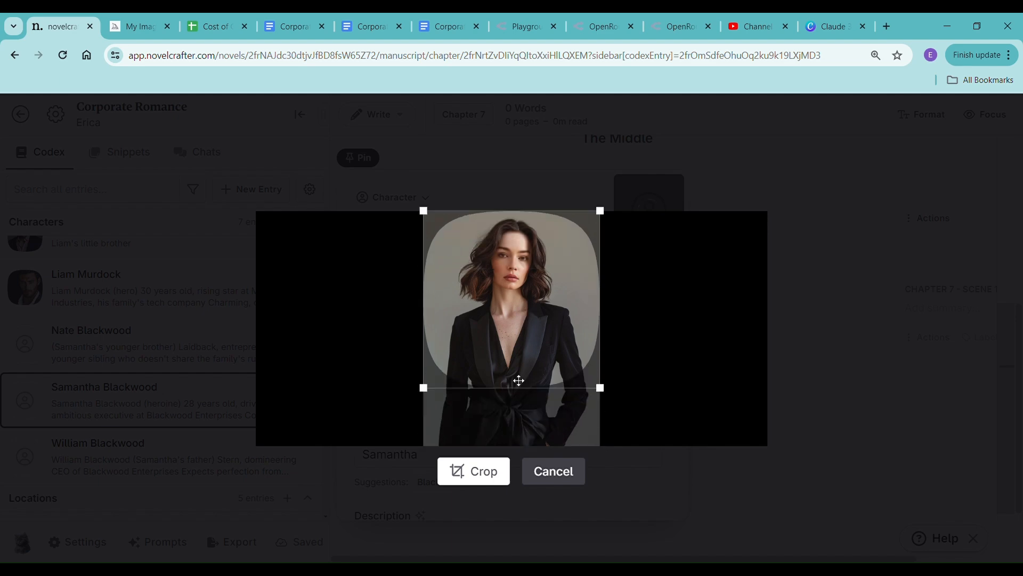
{"action": "left_click", "coordinate": [486, 472]}
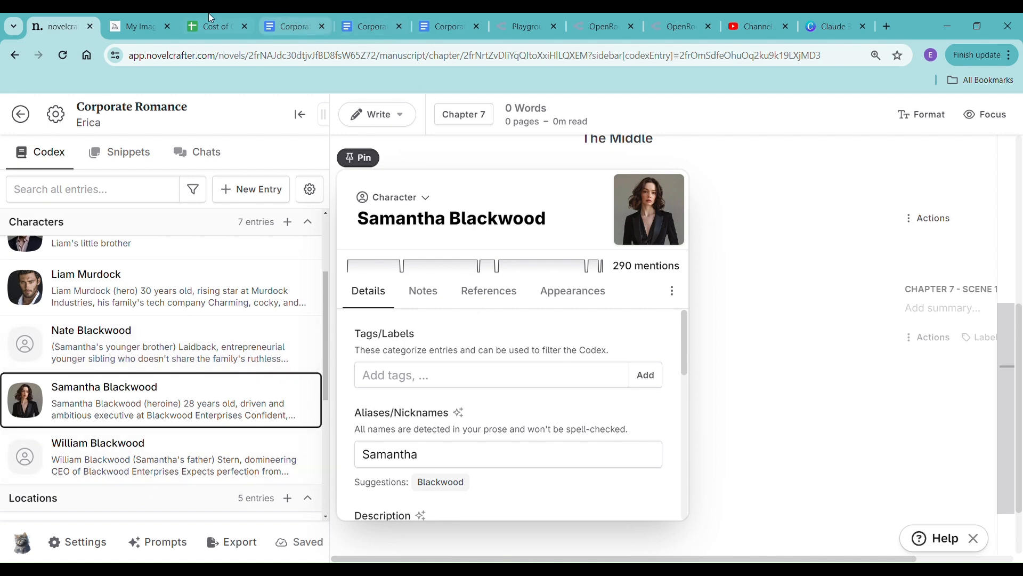
Step: Switch to the OpenRouter chat and copy the earlier message asking for Samantha's physical description
{"action": "left_click", "coordinate": [136, 26]}
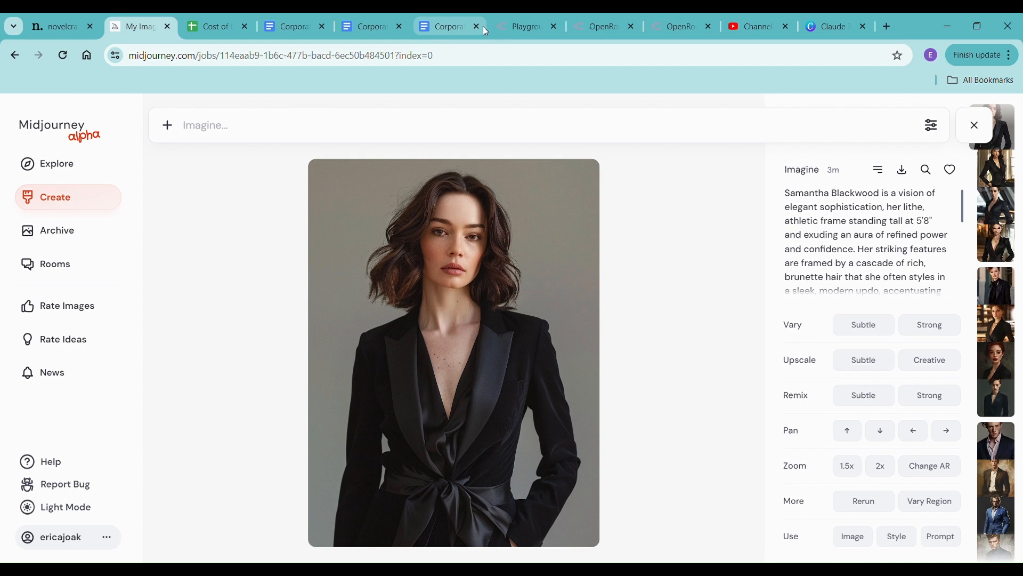
{"action": "left_click", "coordinate": [517, 26]}
{"action": "scroll", "coordinate": [412, 280], "scroll_direction": "down", "scroll_amount": 5}
{"action": "scroll", "coordinate": [366, 282], "scroll_direction": "up", "scroll_amount": 2}
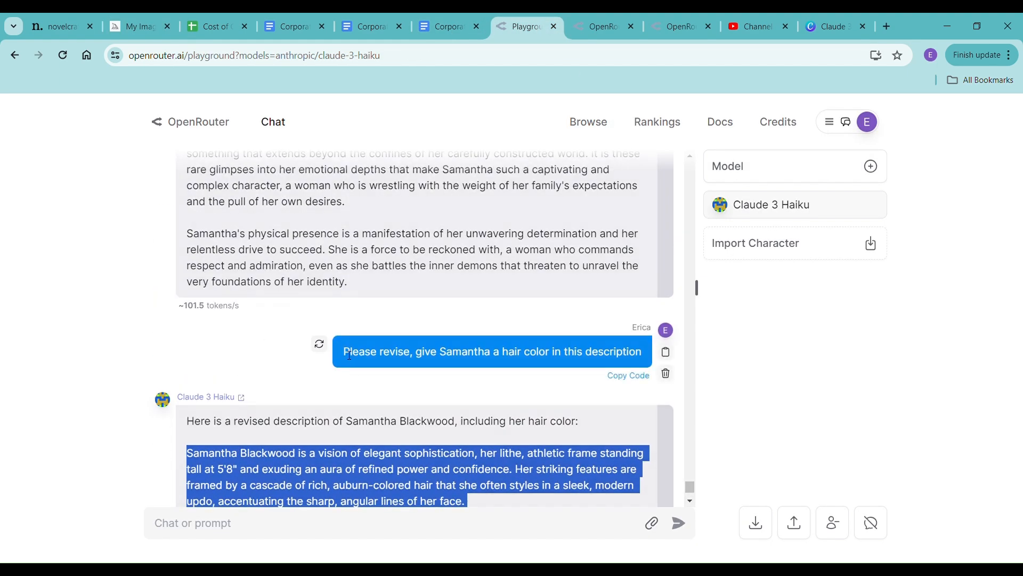
{"action": "left_click", "coordinate": [315, 340]}
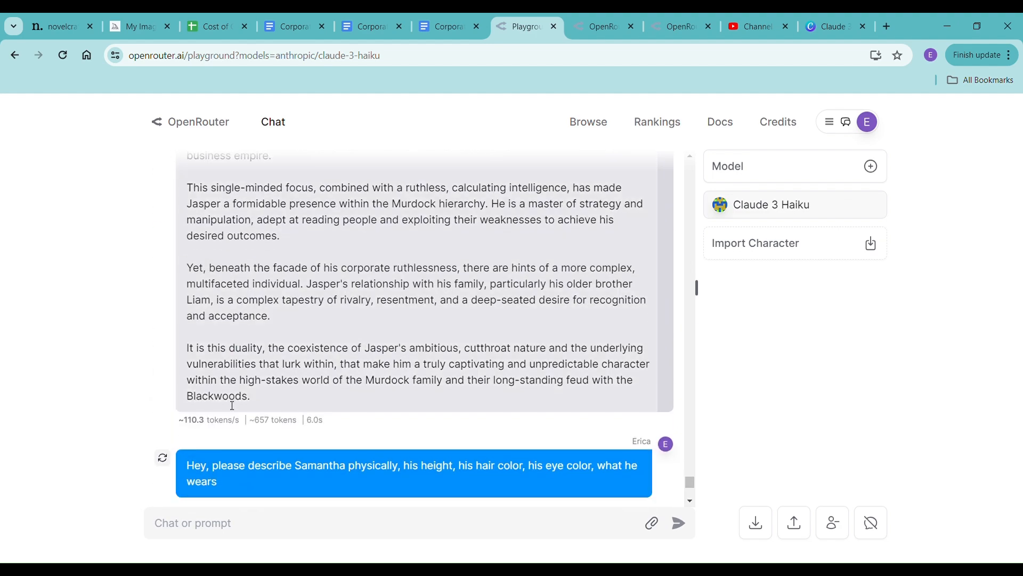
{"action": "left_click_drag", "start_coordinate": [187, 352], "coordinate": [268, 371]}
{"action": "key", "text": "ctrl+c"}
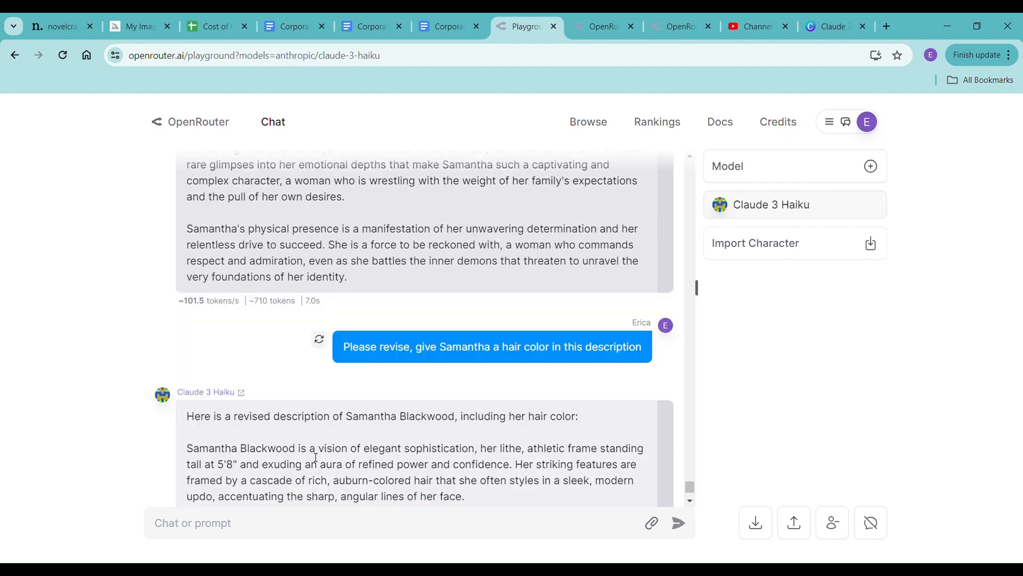
Step: Paste the copied request as a new chat message, replace "Samantha" with "Nate", and send it
{"action": "left_click", "coordinate": [295, 531]}
{"action": "key", "text": "ctrl+v"}
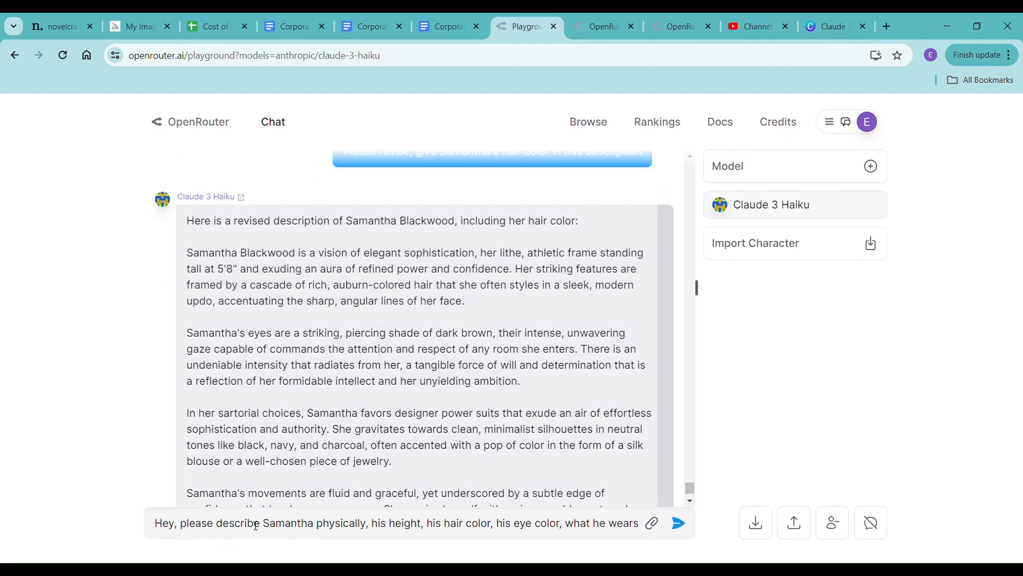
{"action": "left_click_drag", "start_coordinate": [268, 527], "coordinate": [319, 528]}
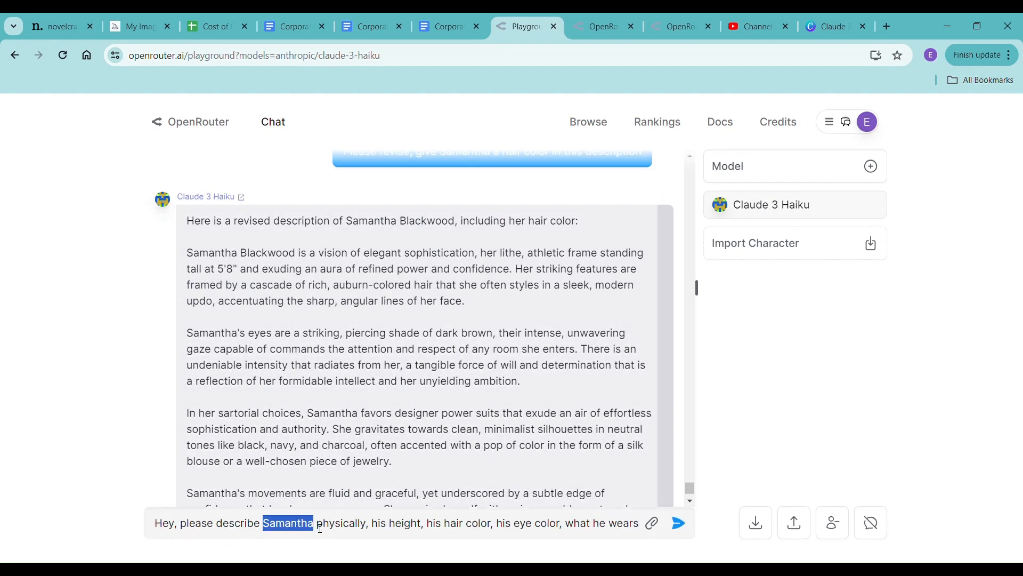
{"action": "type", "text": "Nate"}
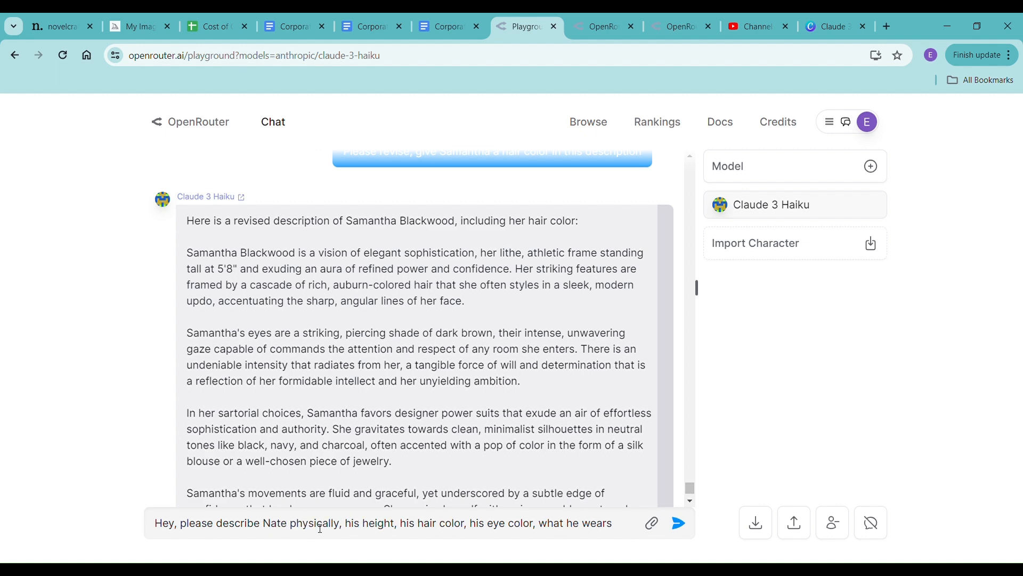
{"action": "key", "text": "Return"}
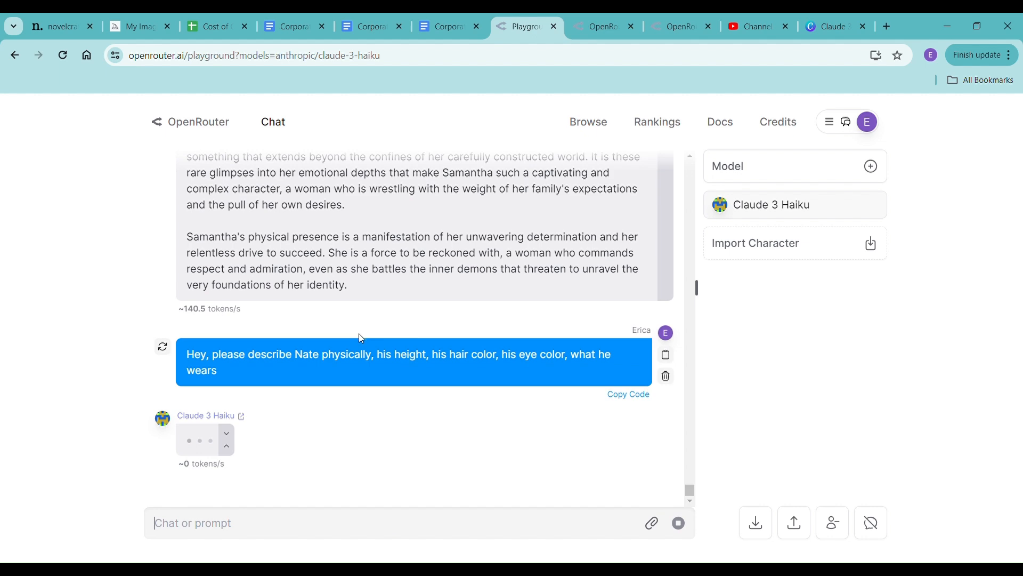
Step: Review the Codex characters and locations in Novelcrafter, including the Blackwood Enterprises Headquarters entry, to see which lack images
{"action": "left_click", "coordinate": [59, 26]}
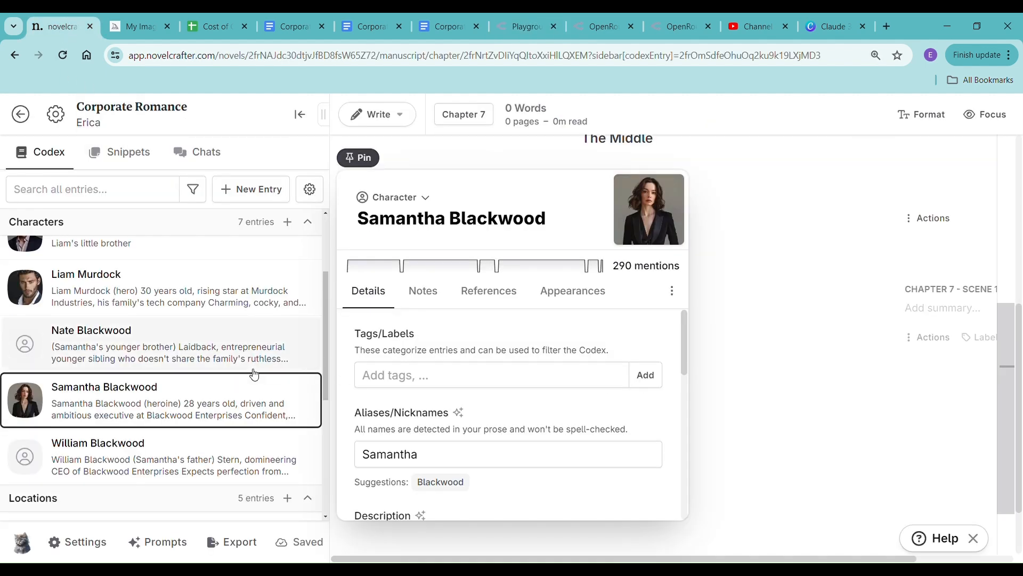
{"action": "scroll", "coordinate": [245, 399], "scroll_direction": "down", "scroll_amount": 4}
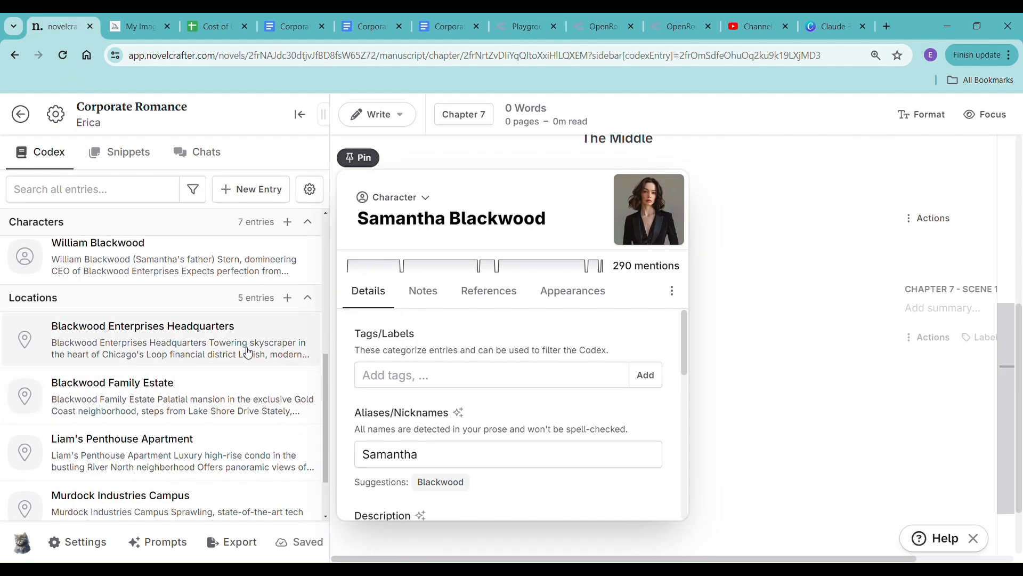
{"action": "scroll", "coordinate": [245, 352], "scroll_direction": "down", "scroll_amount": 1}
{"action": "scroll", "coordinate": [240, 368], "scroll_direction": "up", "scroll_amount": 3}
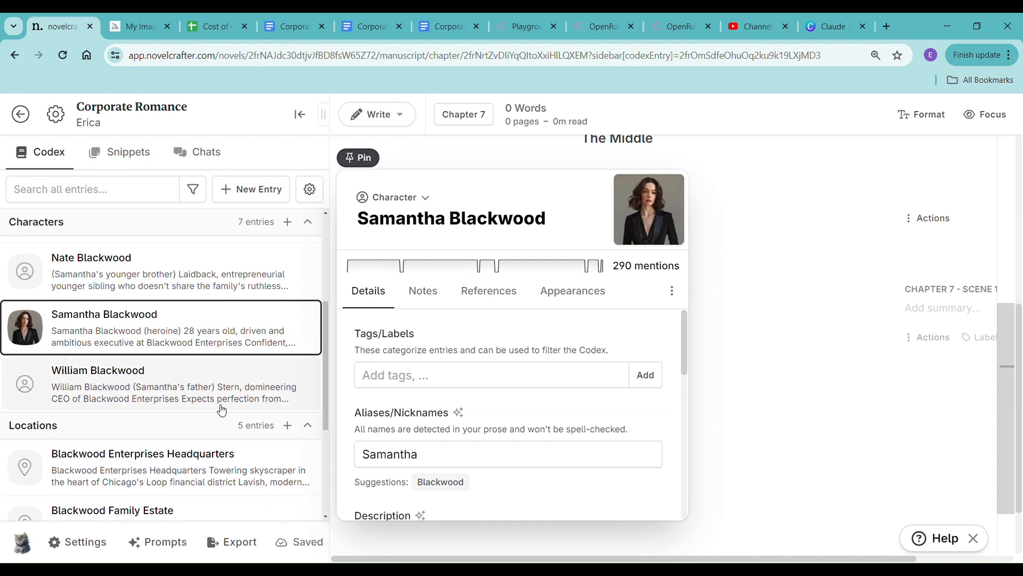
{"action": "left_click", "coordinate": [209, 468]}
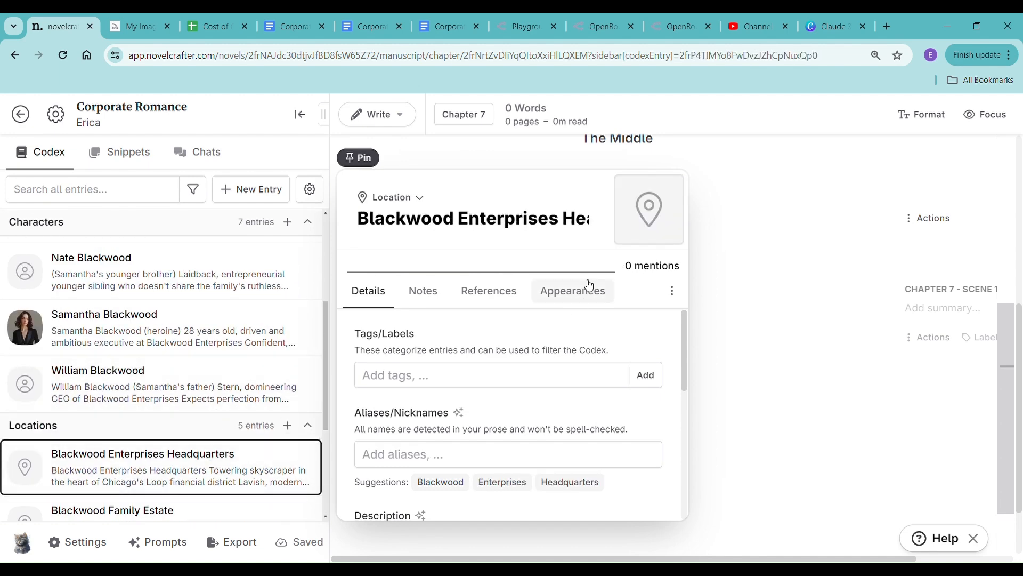
{"action": "scroll", "coordinate": [121, 374], "scroll_direction": "up", "scroll_amount": 1}
{"action": "scroll", "coordinate": [122, 373], "scroll_direction": "up", "scroll_amount": 4}
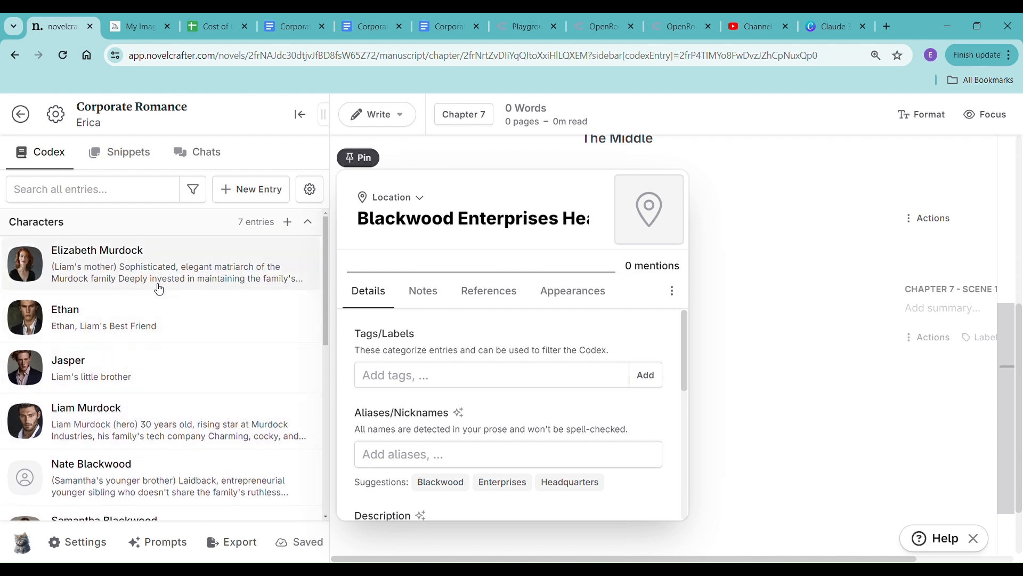
{"action": "scroll", "coordinate": [153, 295], "scroll_direction": "down", "scroll_amount": 3}
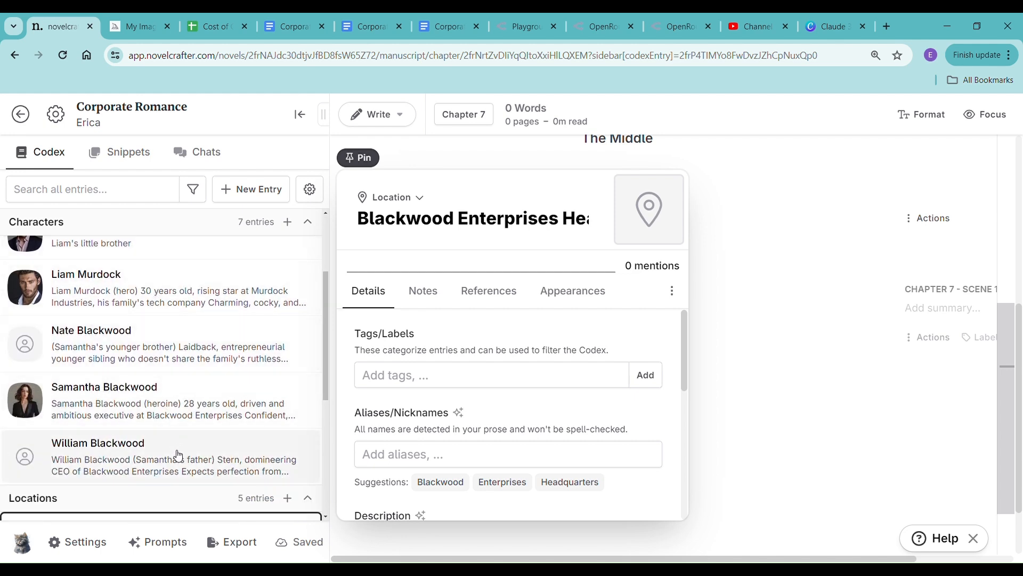
Step: Browse the community images on Midjourney's Explore page, then return to the page of own creations
{"action": "left_click", "coordinate": [133, 30]}
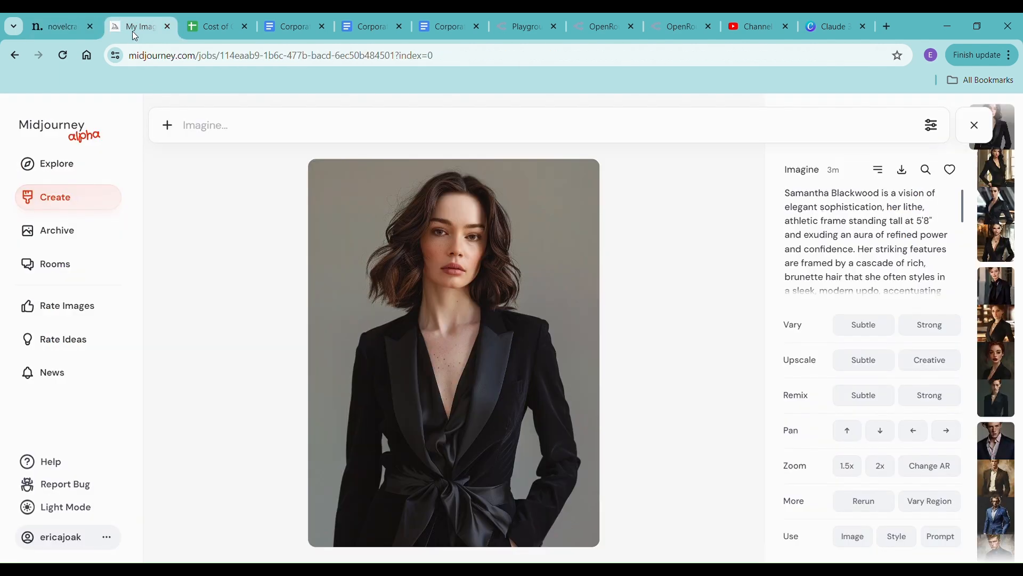
{"action": "left_click", "coordinate": [59, 212]}
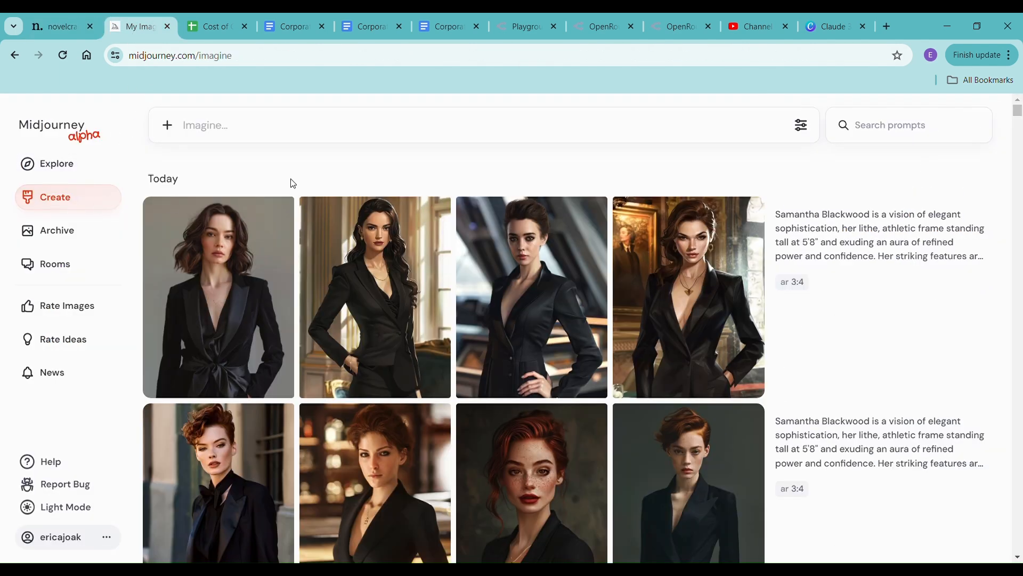
{"action": "left_click", "coordinate": [76, 174]}
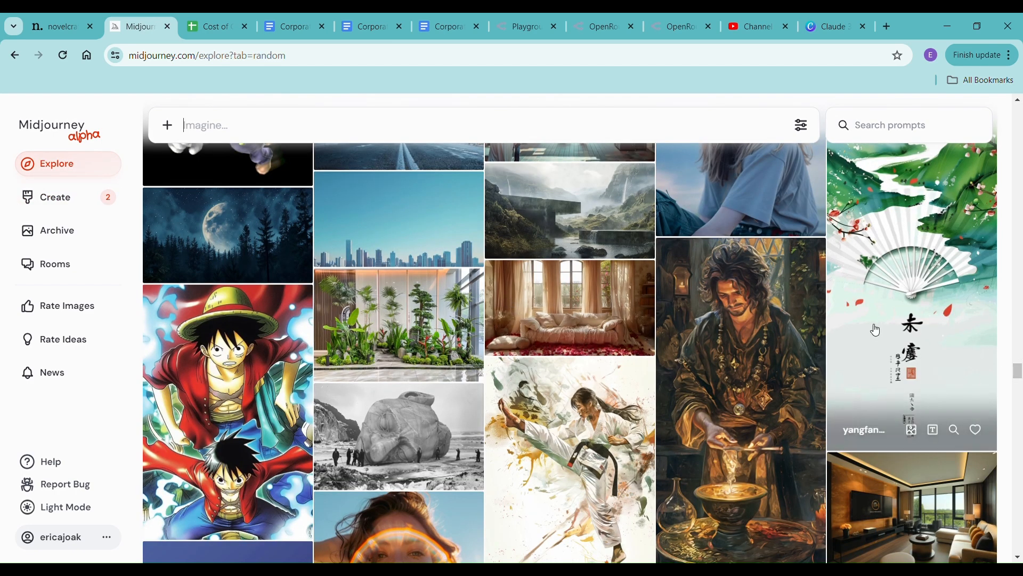
{"action": "scroll", "coordinate": [877, 322], "scroll_direction": "down", "scroll_amount": 5}
{"action": "scroll", "coordinate": [878, 321], "scroll_direction": "down", "scroll_amount": 4}
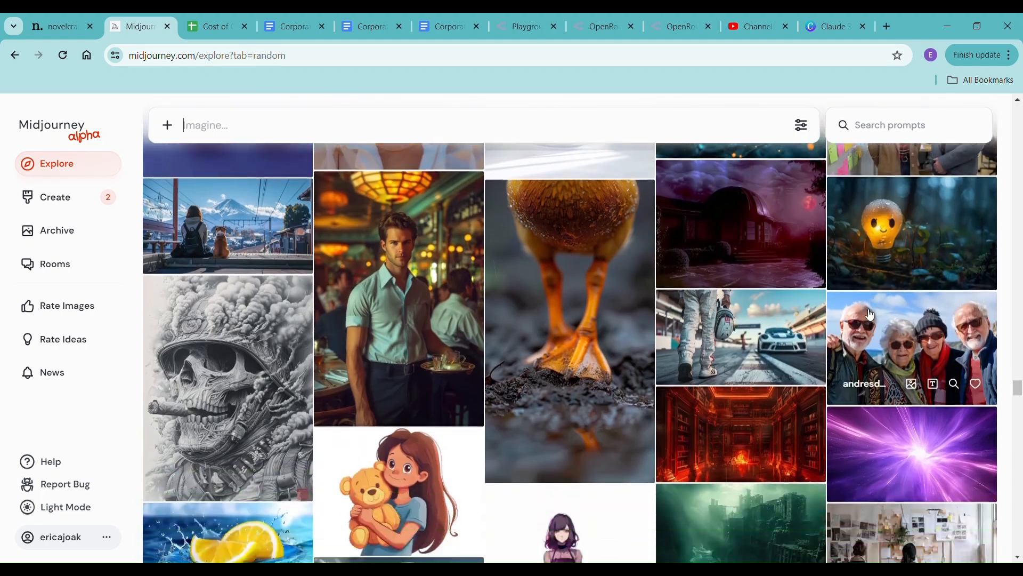
{"action": "scroll", "coordinate": [868, 315], "scroll_direction": "down", "scroll_amount": 2}
{"action": "scroll", "coordinate": [868, 315], "scroll_direction": "down", "scroll_amount": 6}
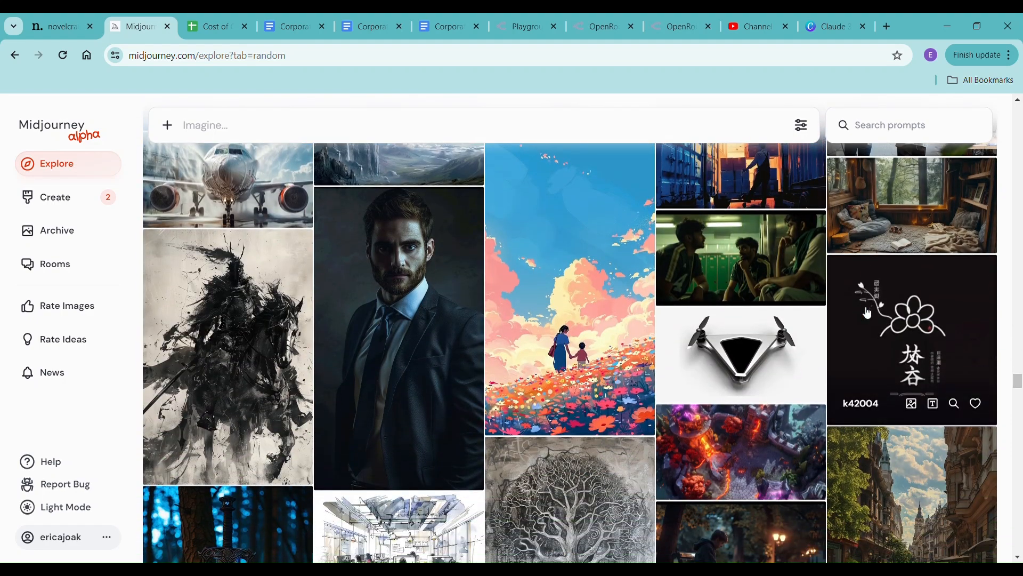
{"action": "scroll", "coordinate": [868, 313], "scroll_direction": "down", "scroll_amount": 1}
{"action": "scroll", "coordinate": [870, 312], "scroll_direction": "down", "scroll_amount": 2}
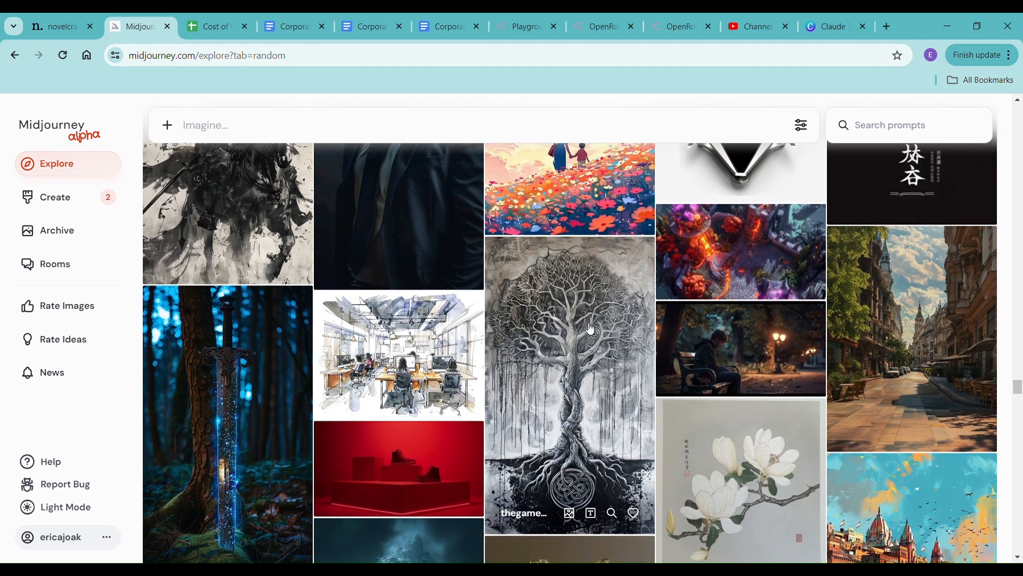
{"action": "scroll", "coordinate": [636, 258], "scroll_direction": "up", "scroll_amount": 15}
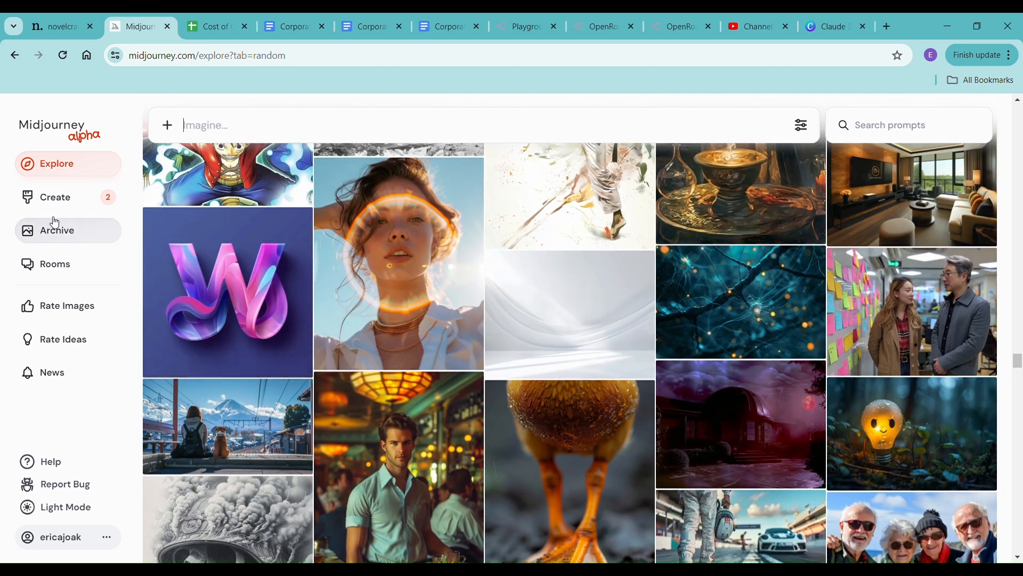
{"action": "left_click", "coordinate": [53, 197]}
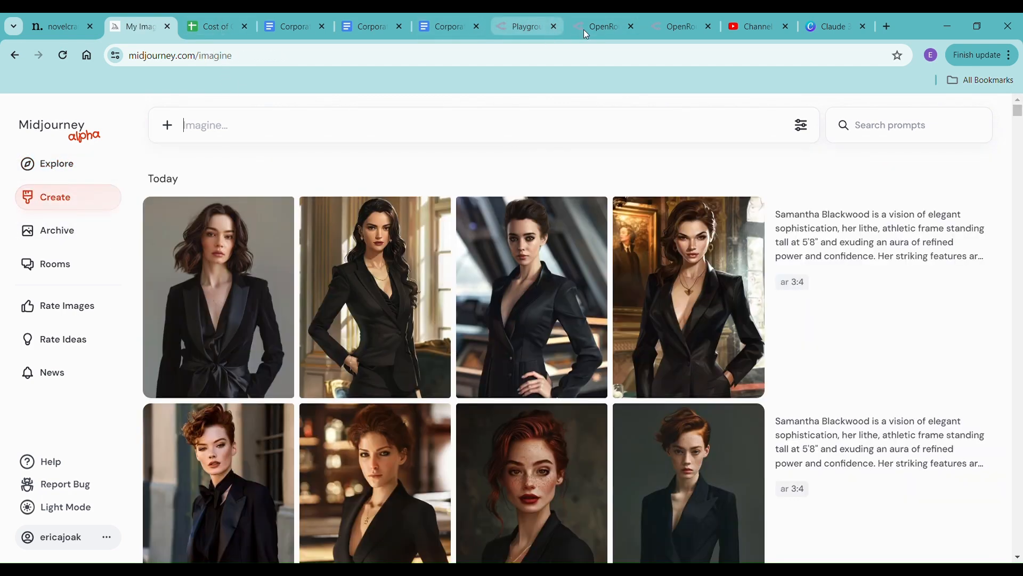
Step: Copy Nate Blackwood's description from the OpenRouter chat, without its introductory line, and submit it as a new Midjourney prompt
{"action": "left_click", "coordinate": [513, 29]}
{"action": "scroll", "coordinate": [261, 313], "scroll_direction": "down", "scroll_amount": 3}
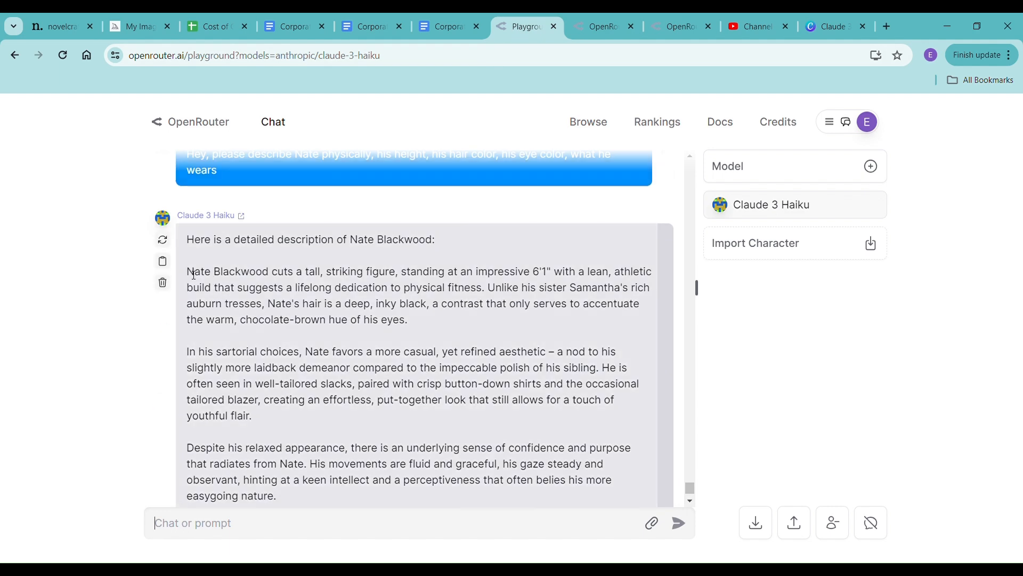
{"action": "left_click_drag", "start_coordinate": [184, 272], "coordinate": [647, 476]}
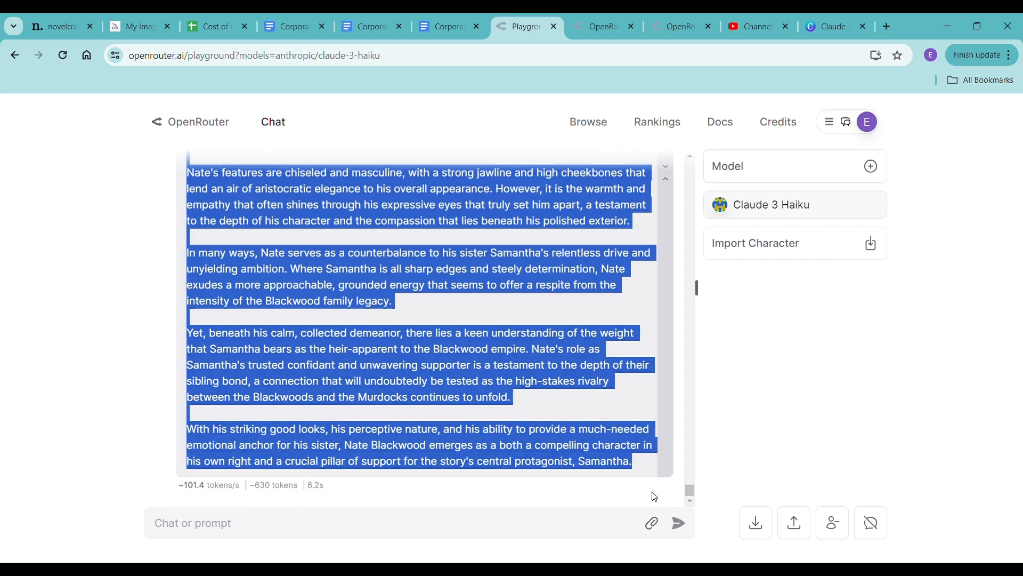
{"action": "left_click", "coordinate": [56, 26]}
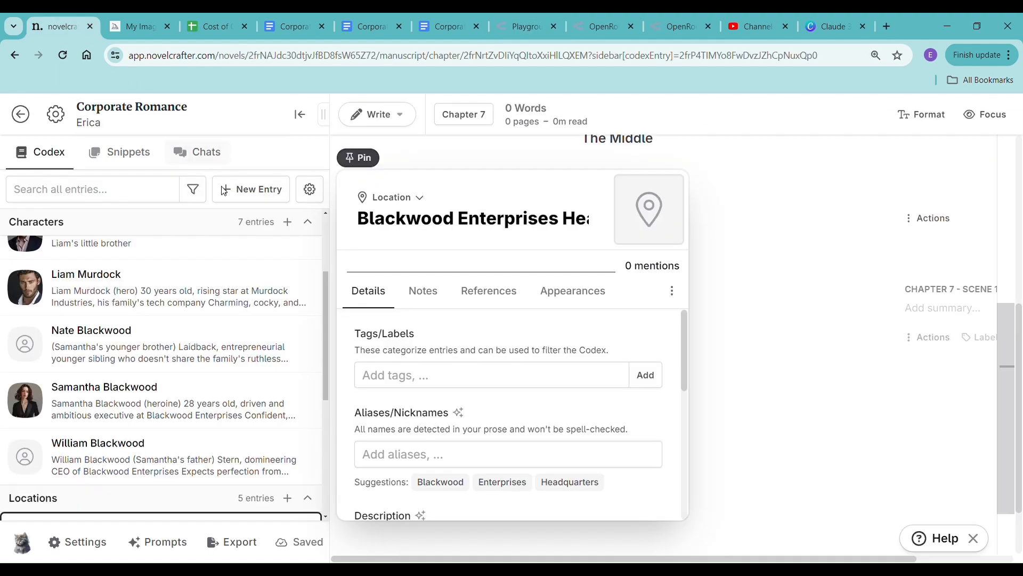
{"action": "left_click", "coordinate": [140, 26]}
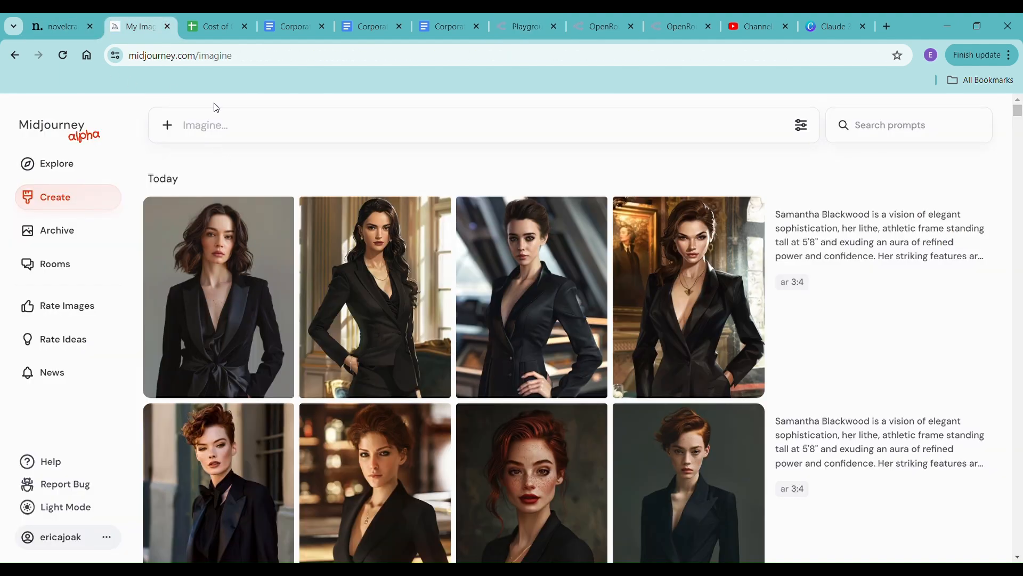
{"action": "key", "text": "ctrl+v"}
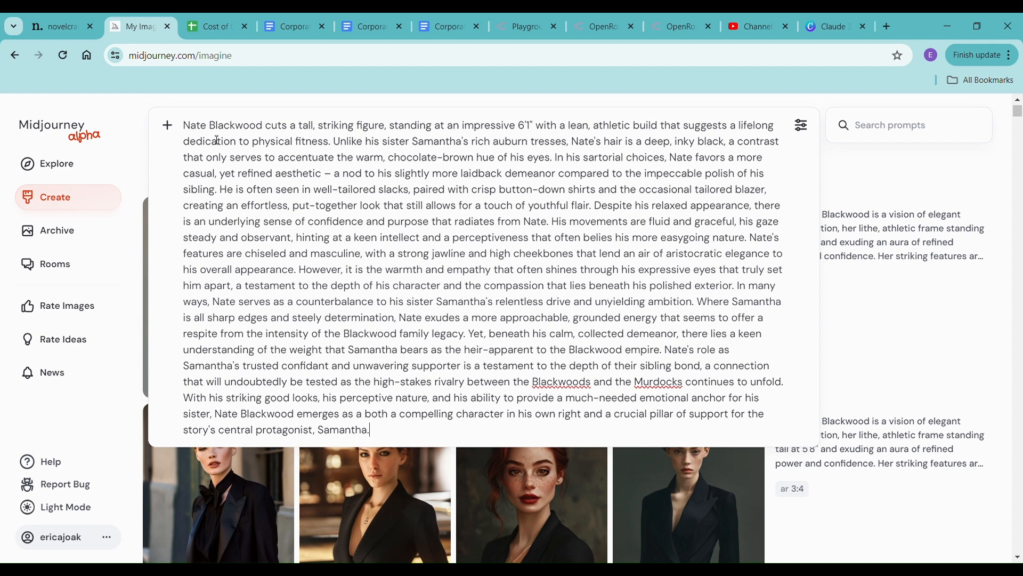
{"action": "key", "text": "Return"}
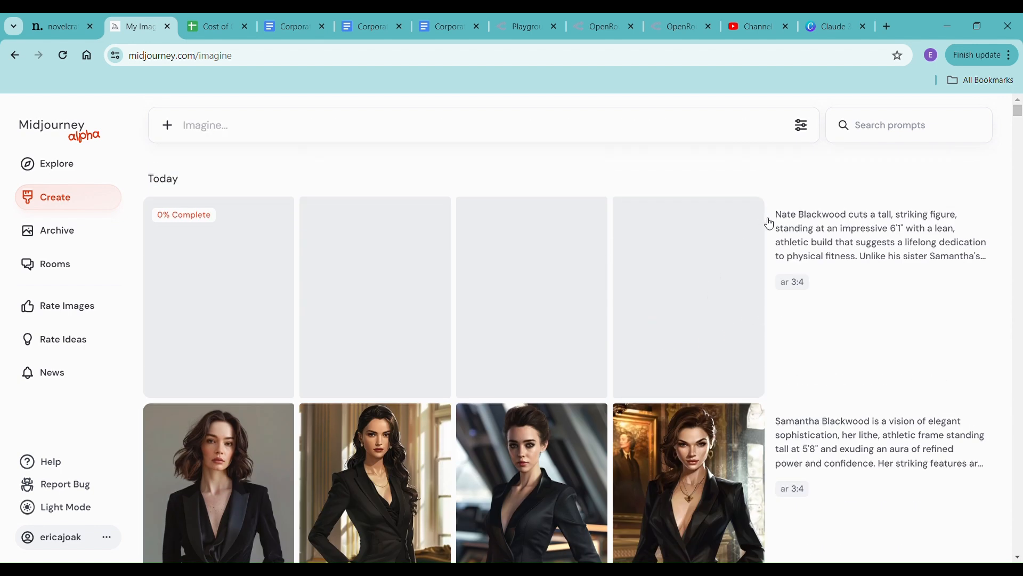
Step: View the first generated Nate Blackwood portrait, the man leaning against an outdoor wall, at full size
{"action": "mouse_move", "coordinate": [794, 239]}
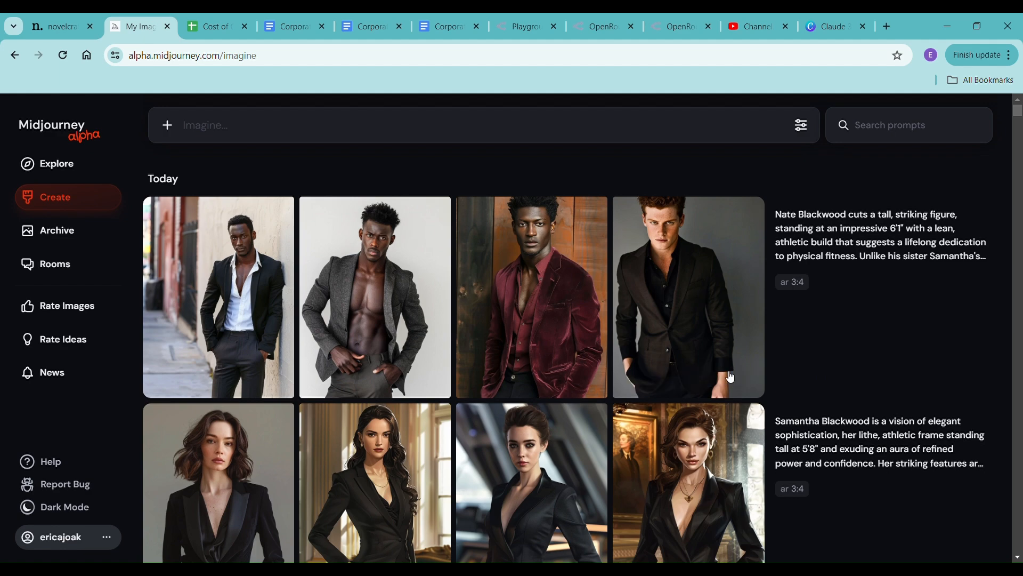
{"action": "left_click", "coordinate": [233, 292]}
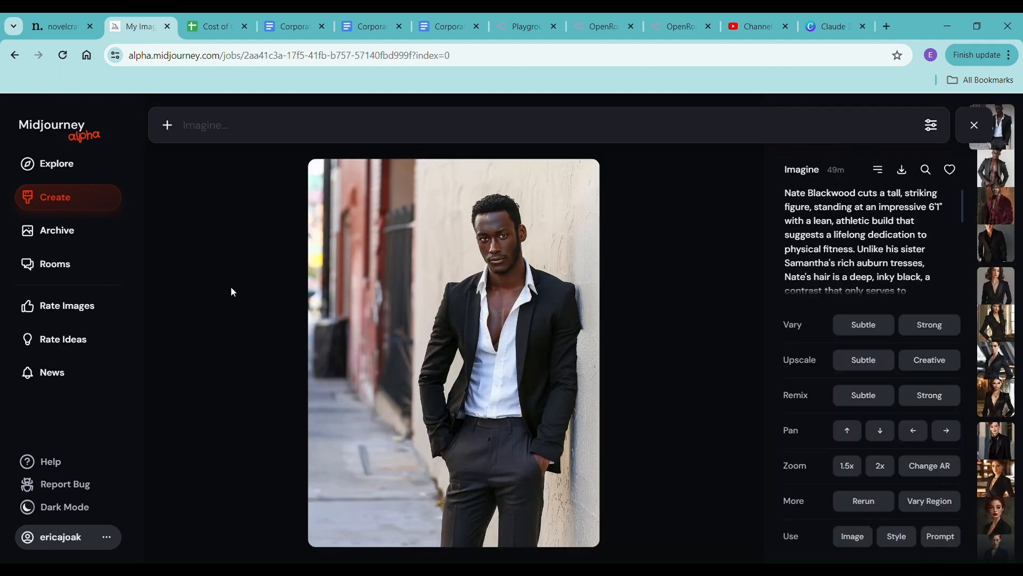
Step: Compare the Nate Blackwood portraits and add the red-haired man in the black suit to his Novelcrafter Codex entry, cropped from the image's upper edge
{"action": "scroll", "coordinate": [495, 395], "scroll_direction": "down", "scroll_amount": 2}
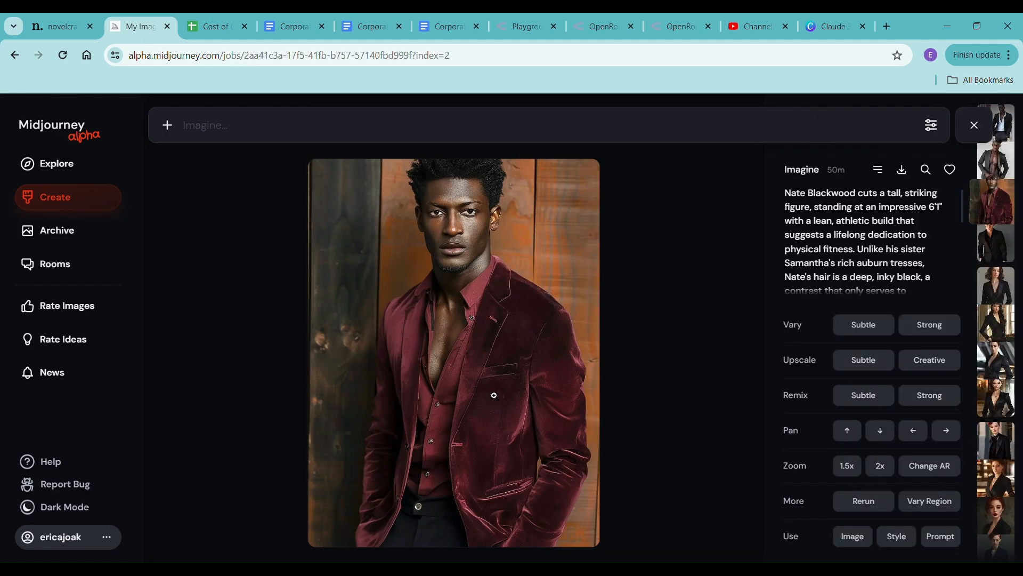
{"action": "scroll", "coordinate": [494, 395], "scroll_direction": "up", "scroll_amount": 1}
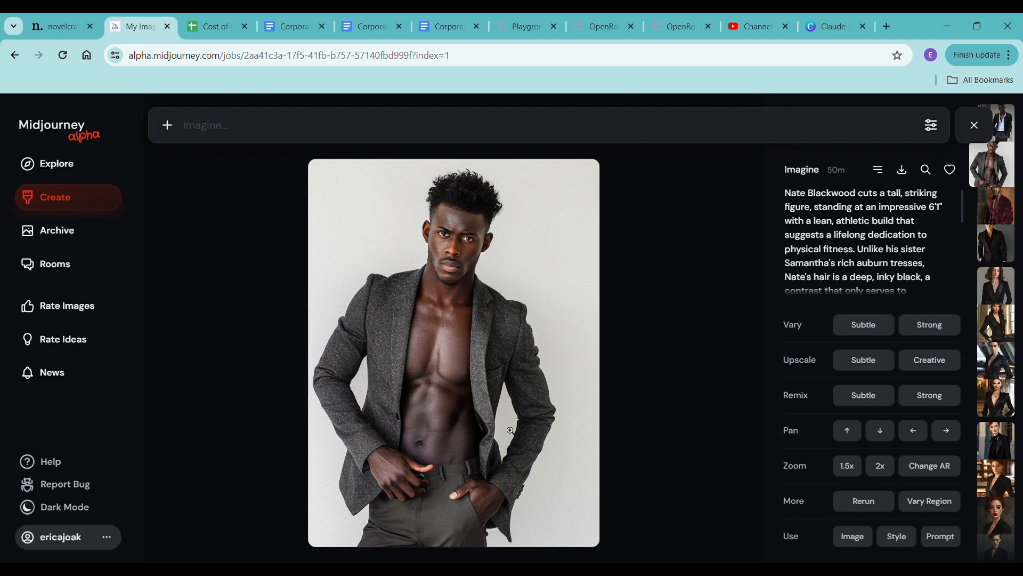
{"action": "scroll", "coordinate": [510, 430], "scroll_direction": "down", "scroll_amount": 1}
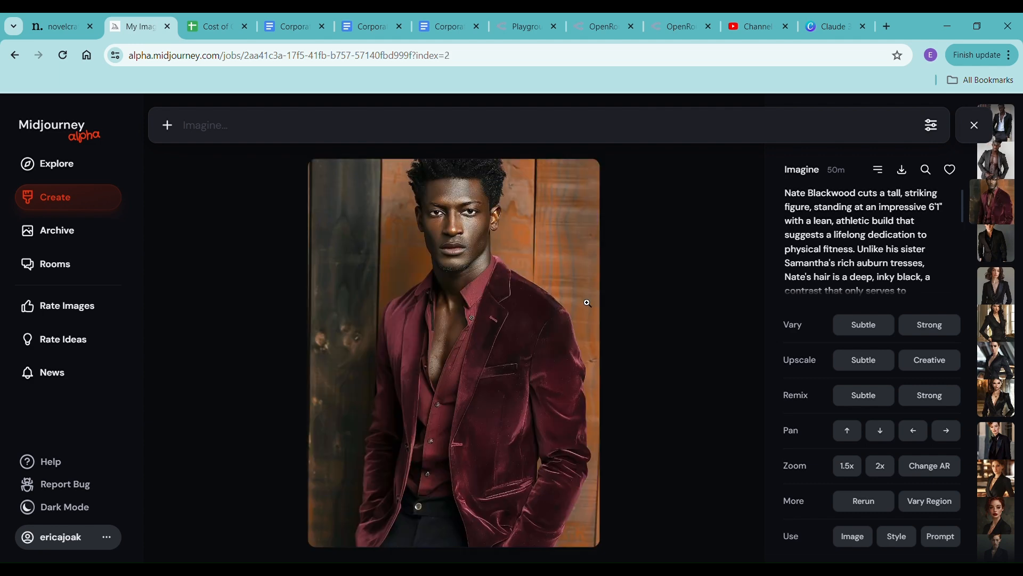
{"action": "scroll", "coordinate": [549, 405], "scroll_direction": "down", "scroll_amount": 1}
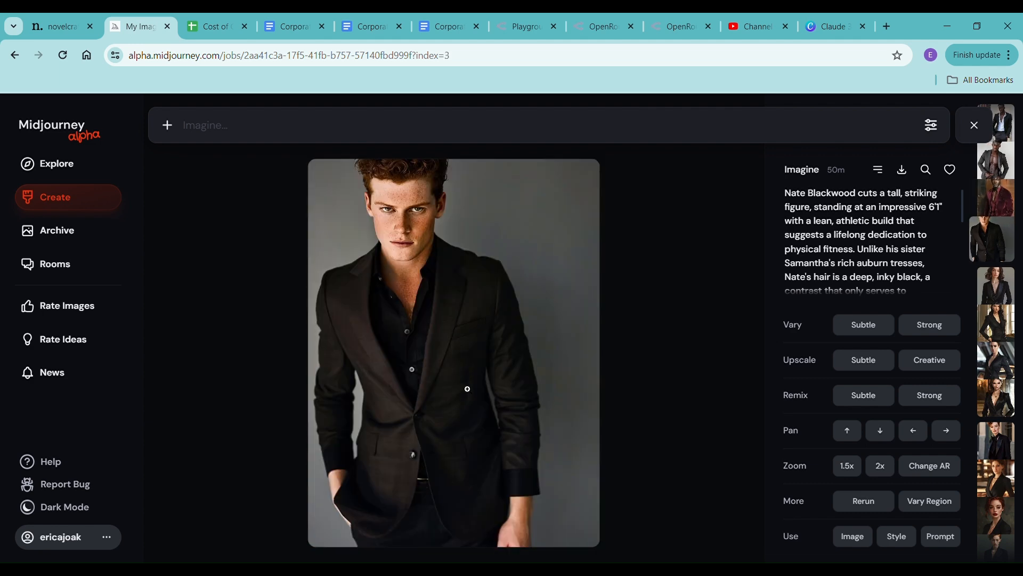
{"action": "left_click_drag", "start_coordinate": [468, 389], "coordinate": [457, 404]}
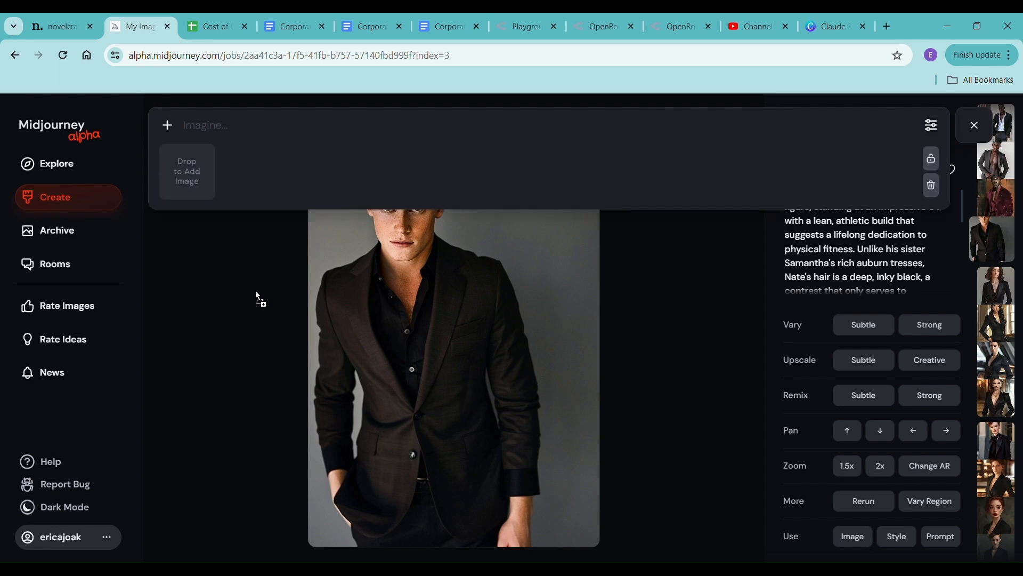
{"action": "left_click_drag", "start_coordinate": [135, 91], "coordinate": [650, 216]}
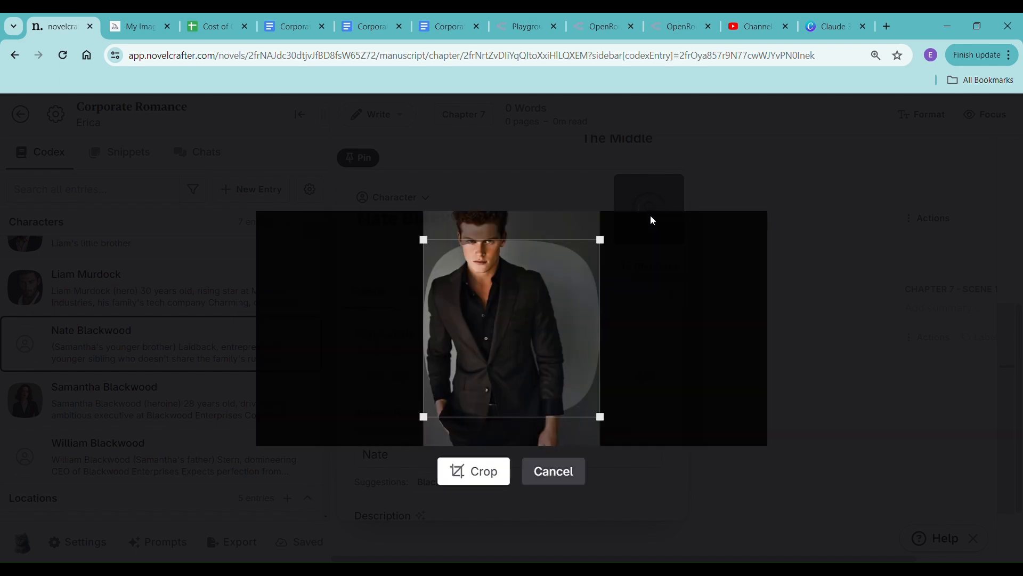
{"action": "left_click_drag", "start_coordinate": [546, 313], "coordinate": [522, 254]}
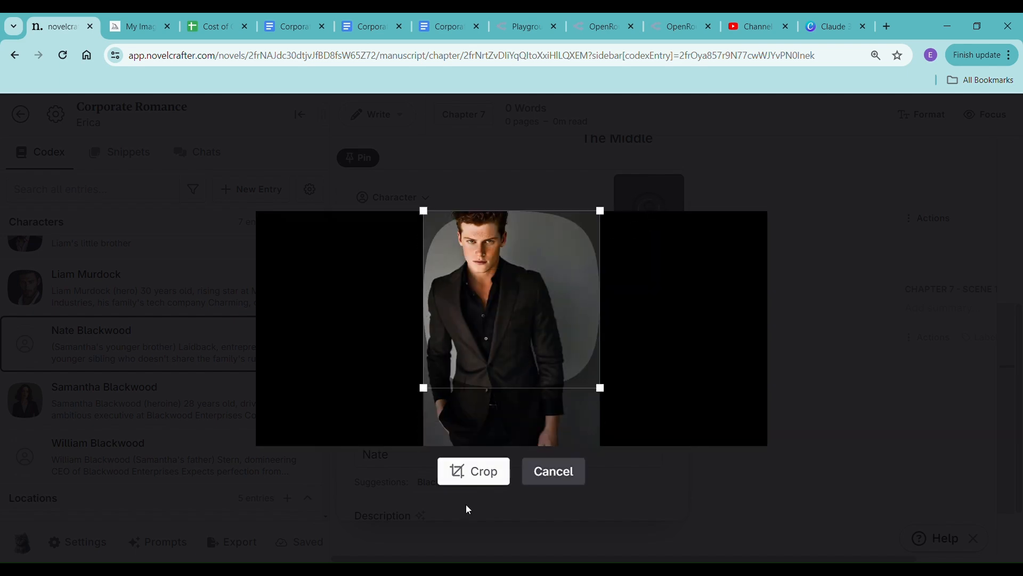
{"action": "left_click", "coordinate": [481, 479]}
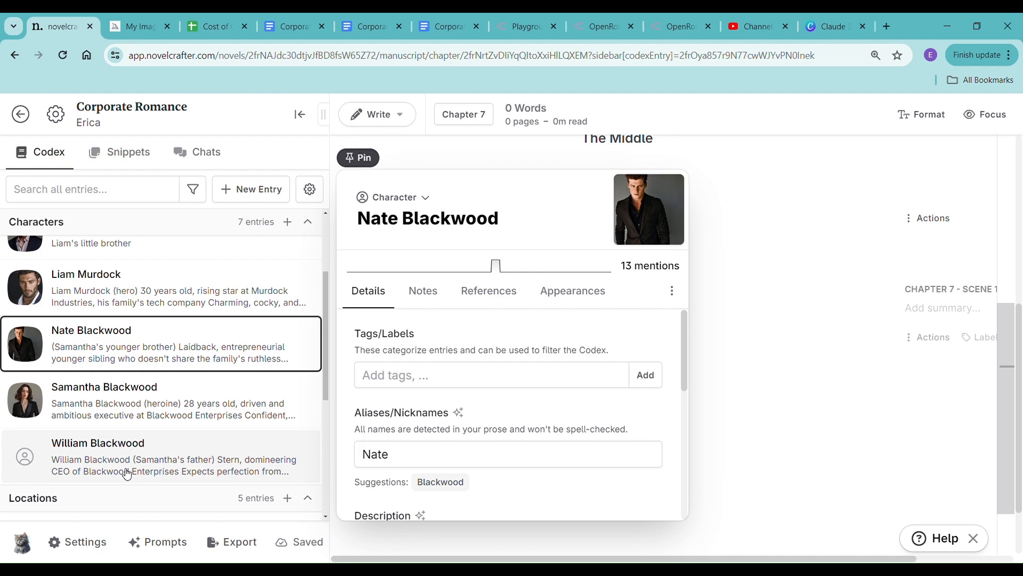
Step: Switch to the OpenRouter chat and copy the earlier prompt asking for Nate's physical description into a new message
{"action": "left_click", "coordinate": [509, 28]}
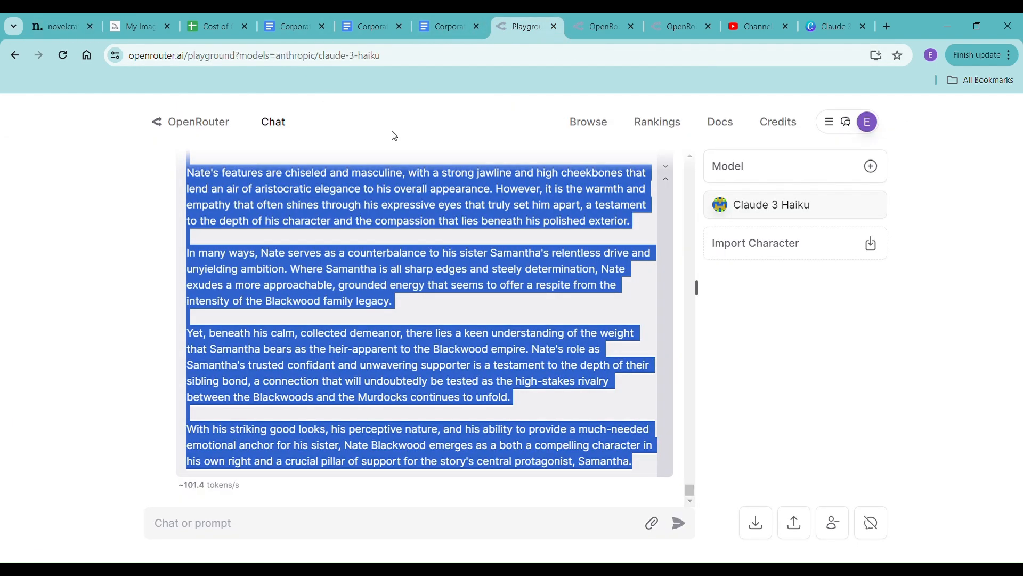
{"action": "scroll", "coordinate": [517, 299], "scroll_direction": "up", "scroll_amount": 10}
{"action": "left_click_drag", "start_coordinate": [224, 278], "coordinate": [181, 273]}
{"action": "key", "text": "ctrl+c"}
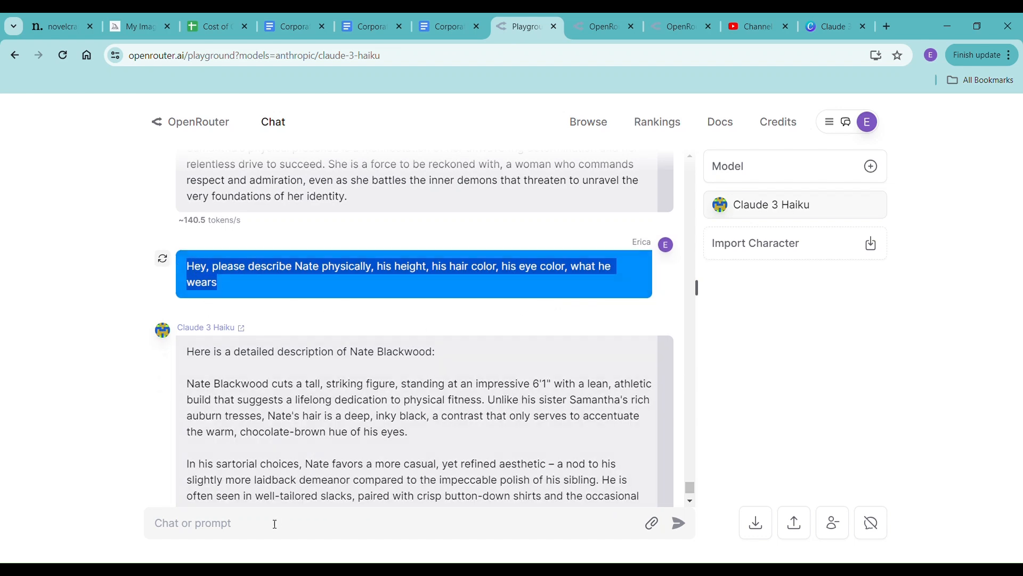
{"action": "left_click", "coordinate": [245, 536]}
{"action": "key", "text": "ctrl+v"}
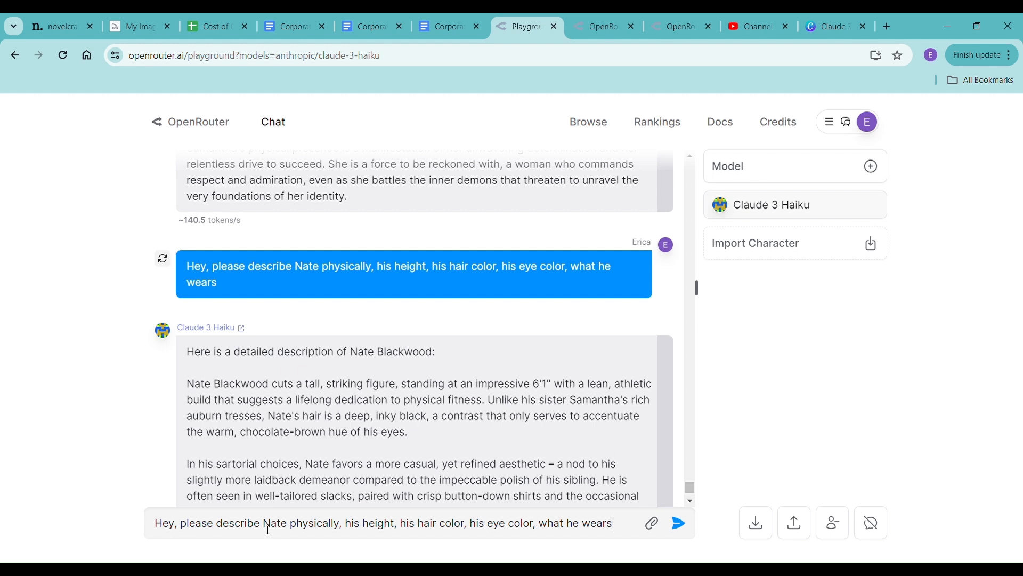
Step: Change the name in the message from Nate to William, append "please include his age", and send it
{"action": "double_click", "coordinate": [268, 530]}
{"action": "type", "text": "William"}
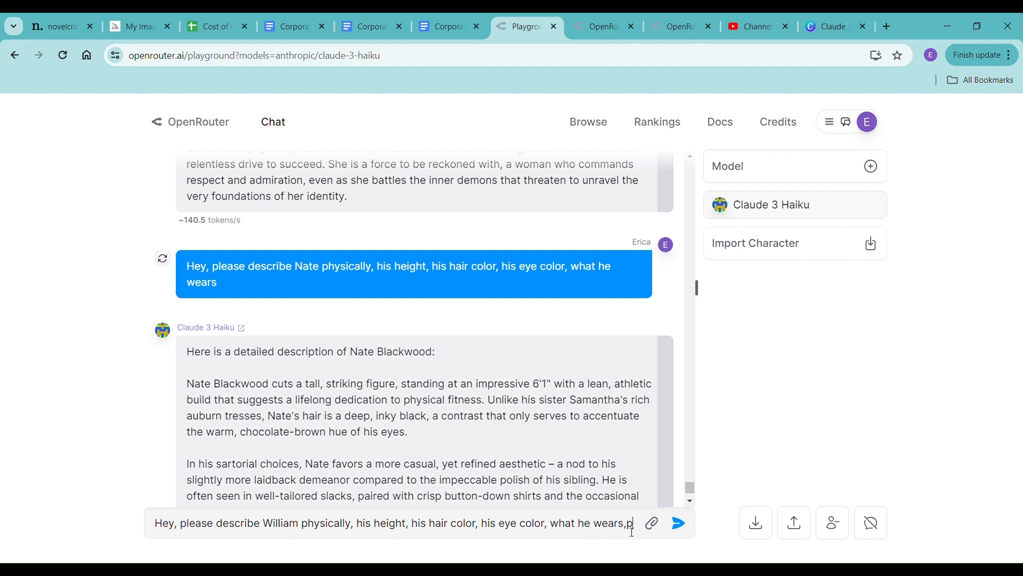
{"action": "type", "text": "lease in"}
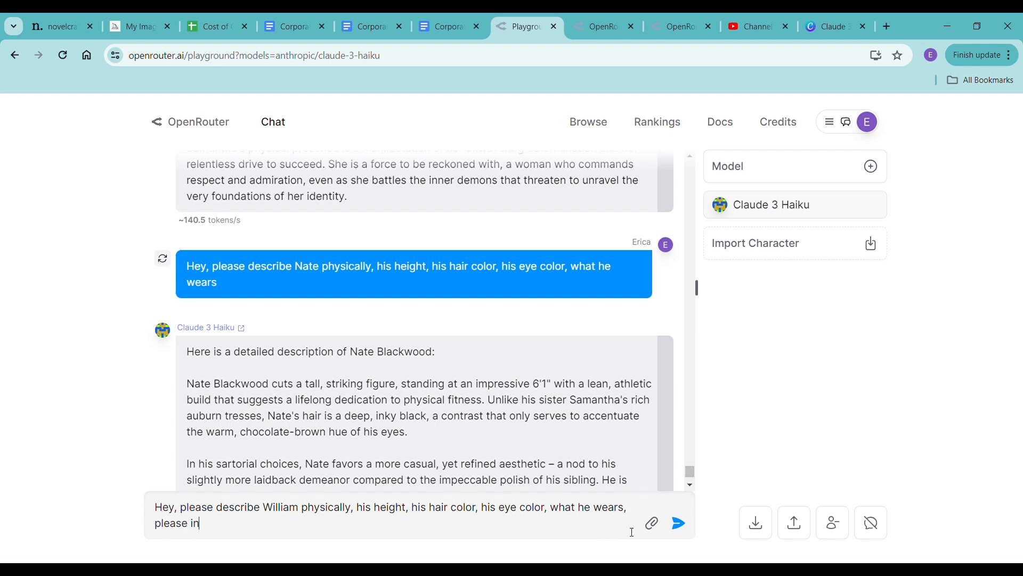
{"action": "type", "text": "clude his age"}
{"action": "key", "text": "Return"}
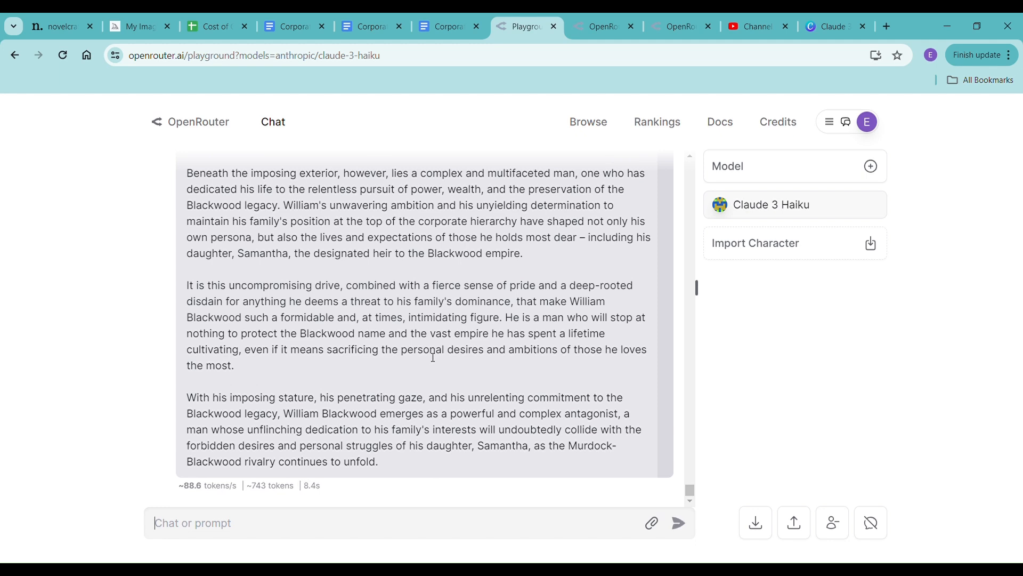
Step: Copy William Blackwood's description without its introductory line and submit it as a new Midjourney prompt
{"action": "scroll", "coordinate": [434, 321], "scroll_direction": "up", "scroll_amount": 15}
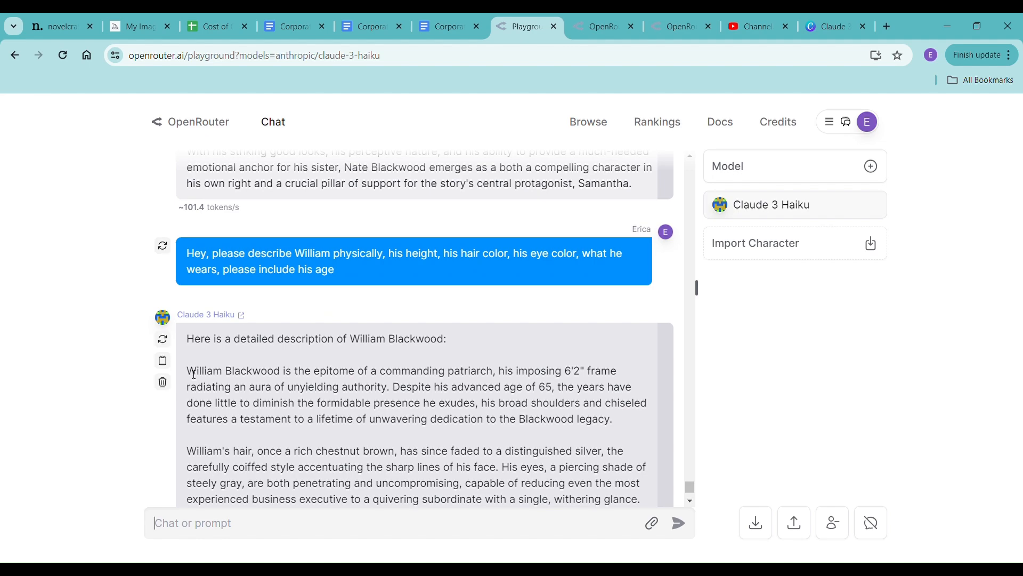
{"action": "left_click_drag", "start_coordinate": [194, 373], "coordinate": [593, 488]}
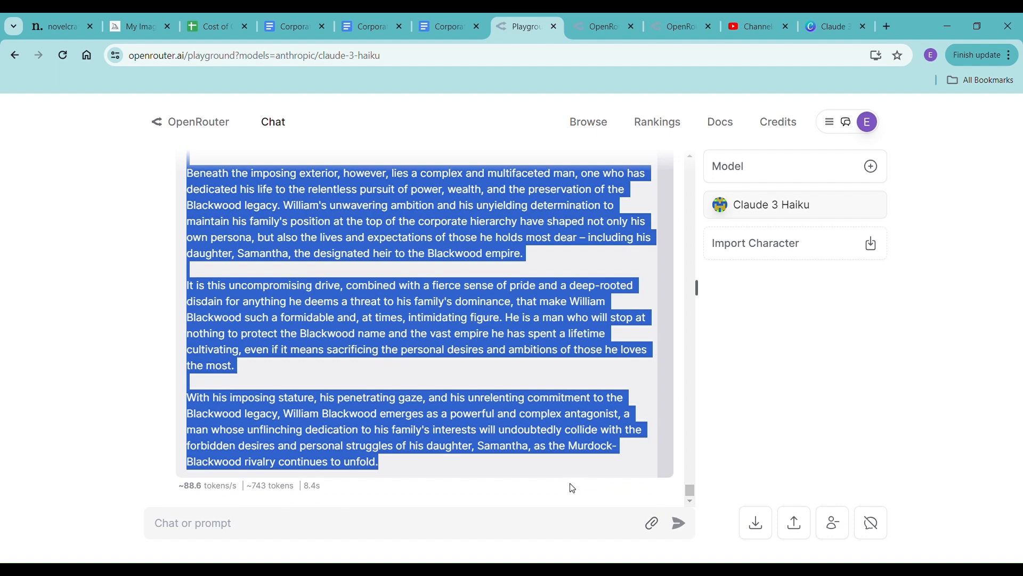
{"action": "left_click", "coordinate": [79, 29]}
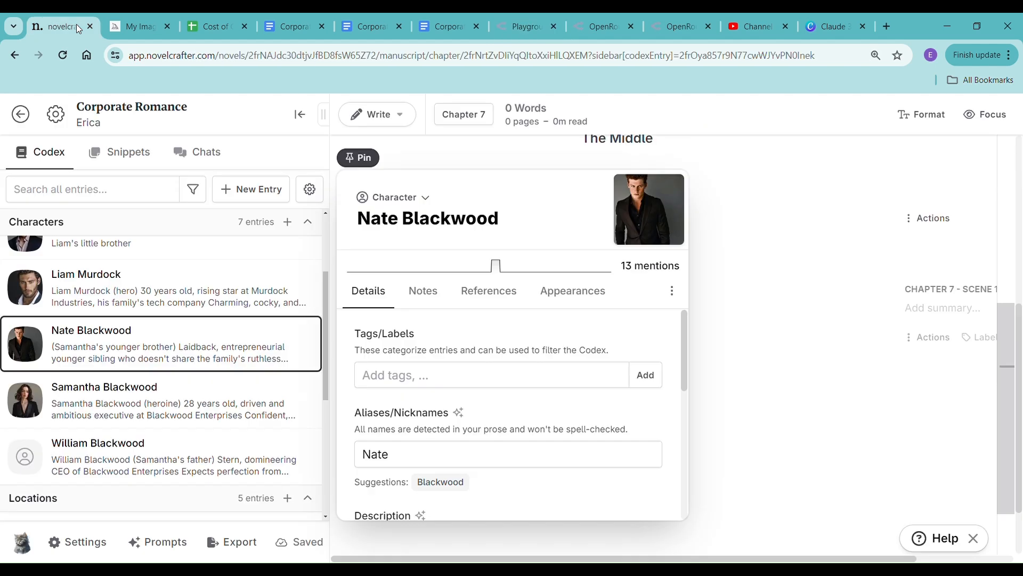
{"action": "left_click", "coordinate": [128, 25]}
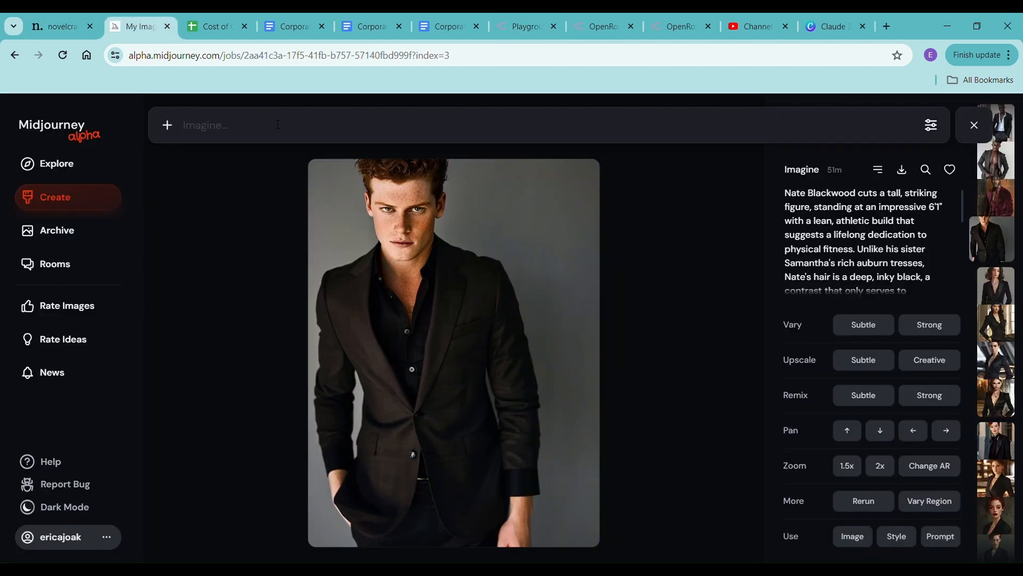
{"action": "key", "text": "ctrl+v"}
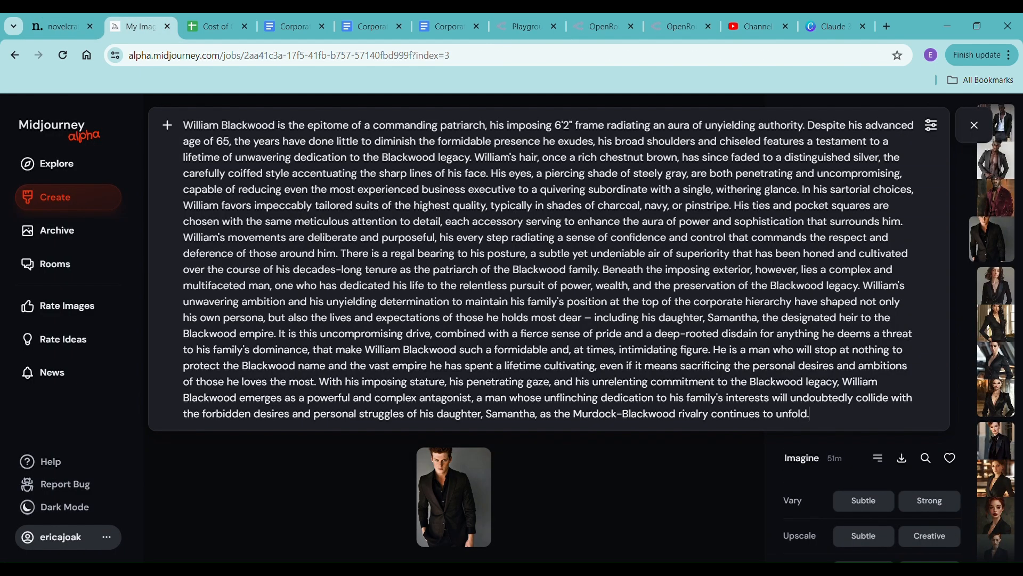
{"action": "key", "text": "Return"}
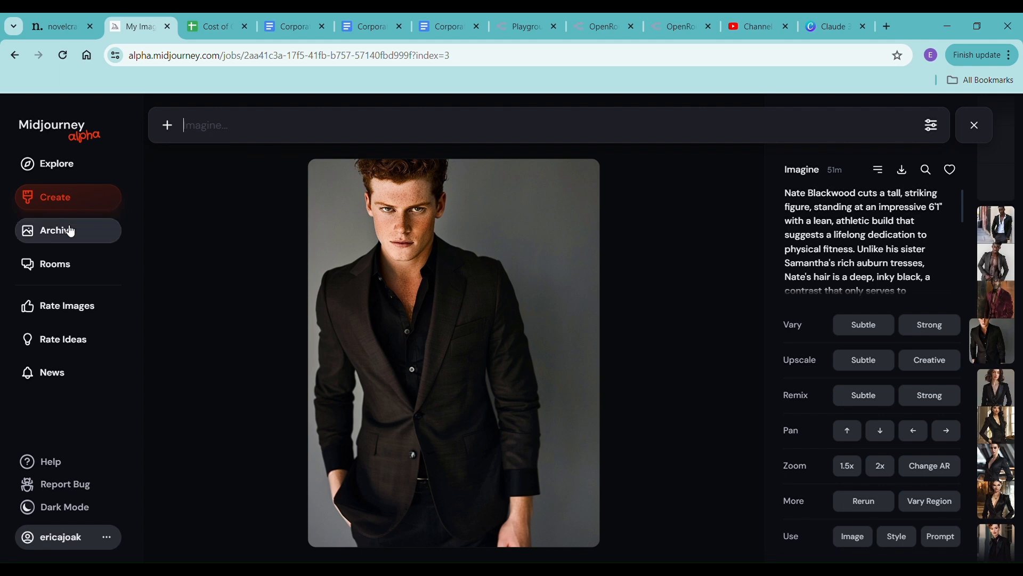
Step: Open the generated William Blackwood portraits at full size and compare them, ending on the second one in the double-breasted pinstripe suit
{"action": "left_click", "coordinate": [59, 203]}
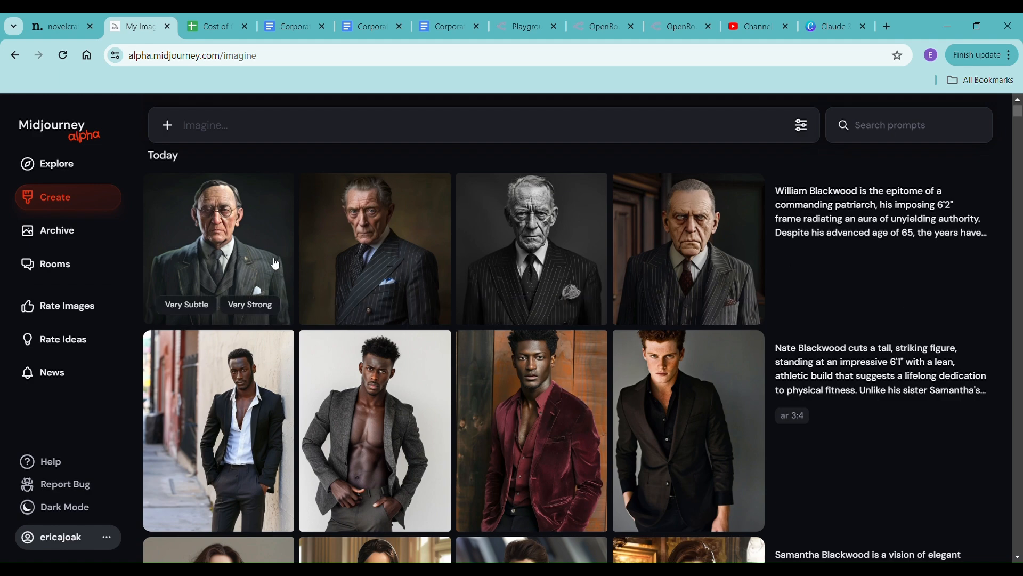
{"action": "left_click", "coordinate": [249, 251]}
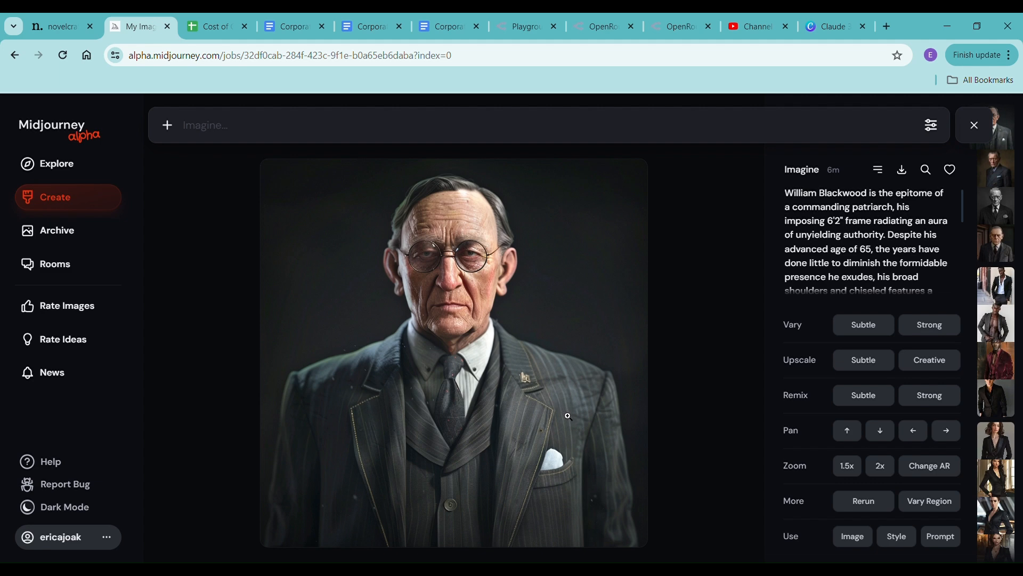
{"action": "key", "text": "Right"}
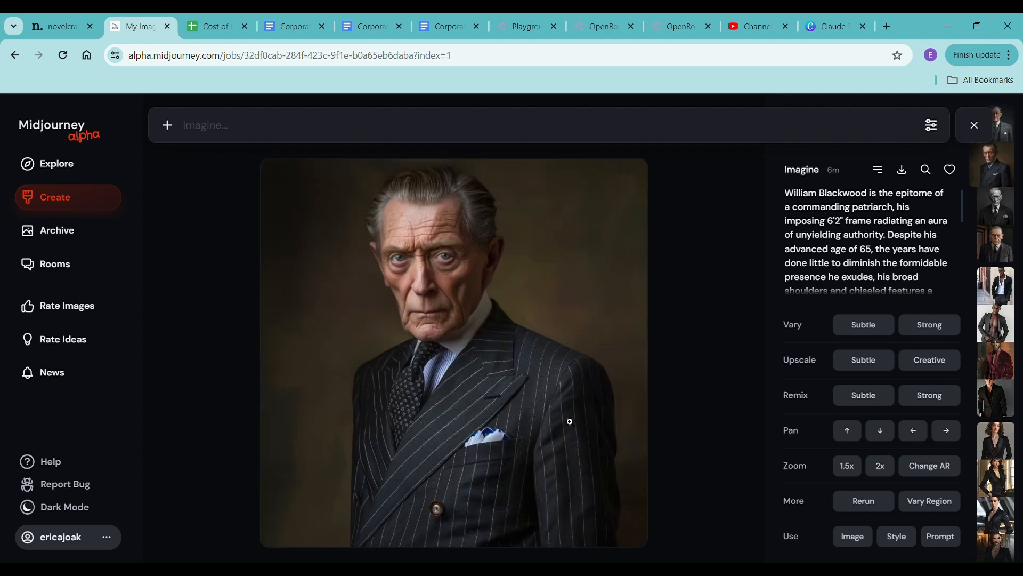
{"action": "key", "text": "Right"}
{"action": "key", "text": "Right"}
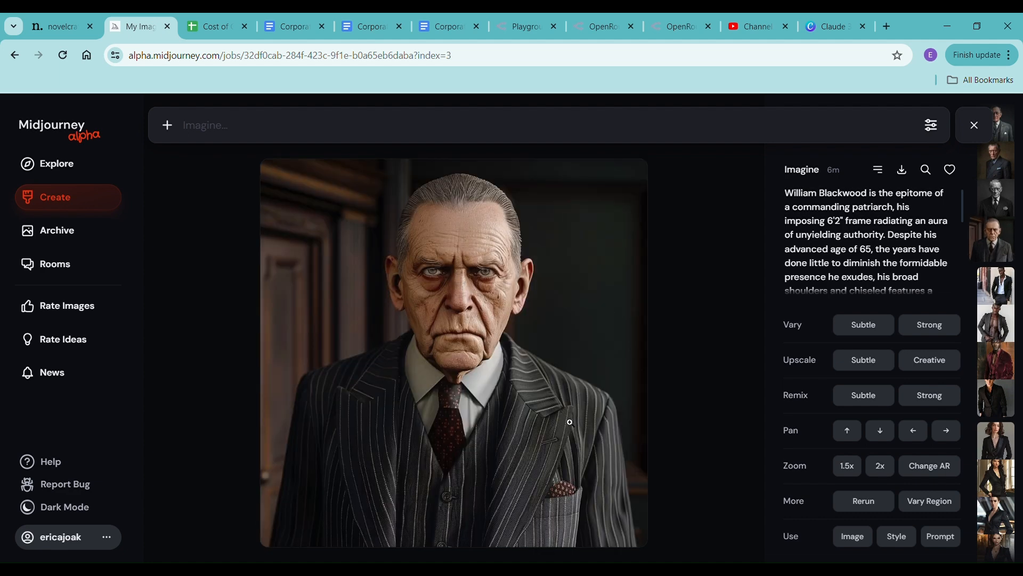
{"action": "key", "text": "Left"}
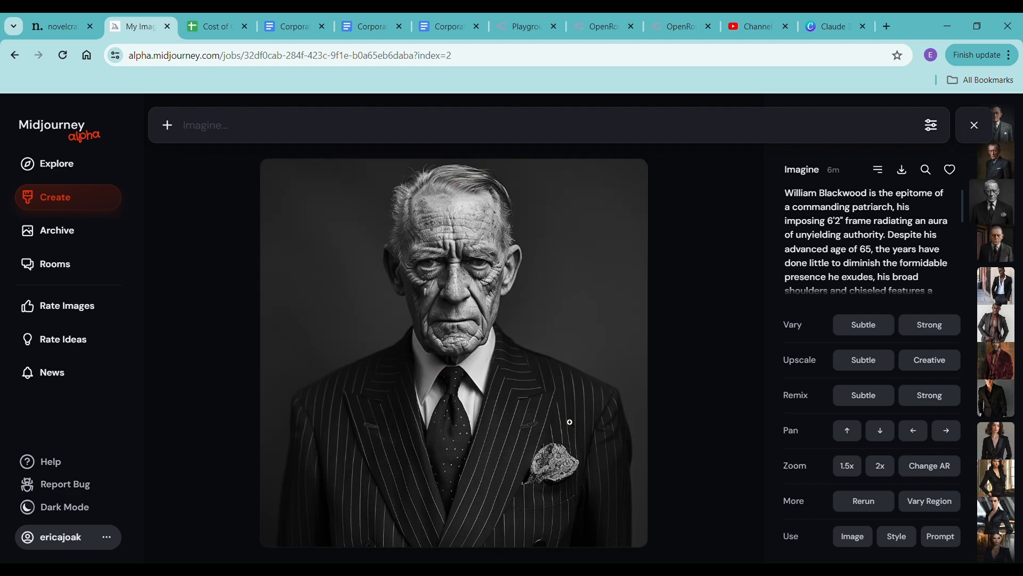
{"action": "key", "text": "Left"}
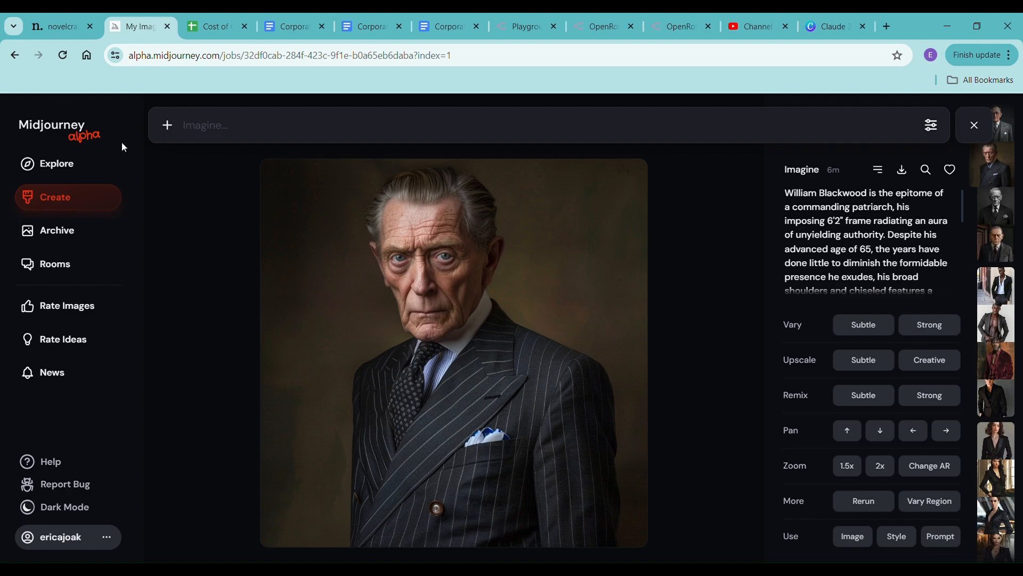
Step: Add the second William Blackwood portrait to his Novelcrafter Codex entry, keeping the full image in the crop
{"action": "left_click", "coordinate": [54, 20]}
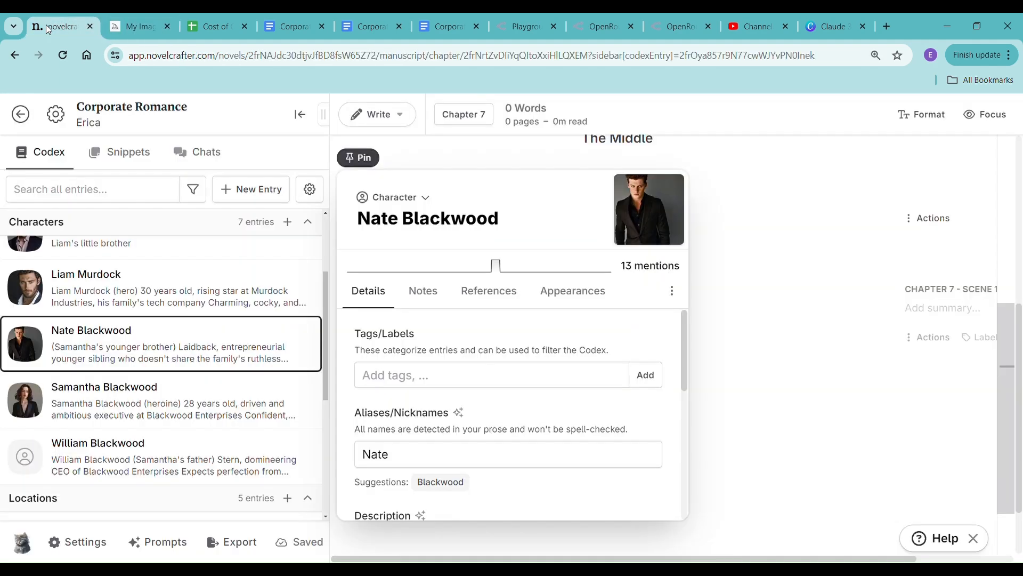
{"action": "left_click", "coordinate": [91, 465]}
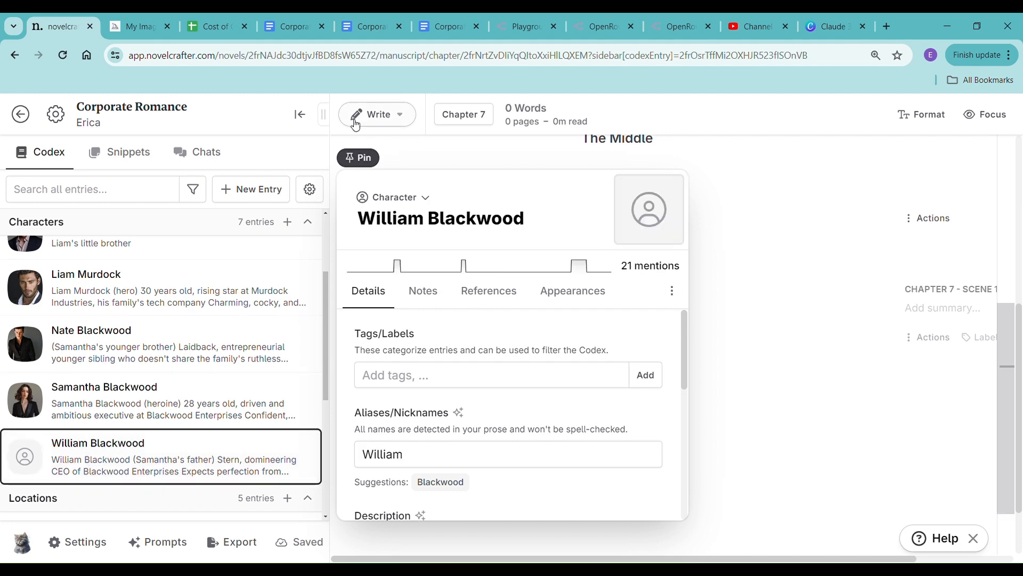
{"action": "left_click", "coordinate": [121, 24]}
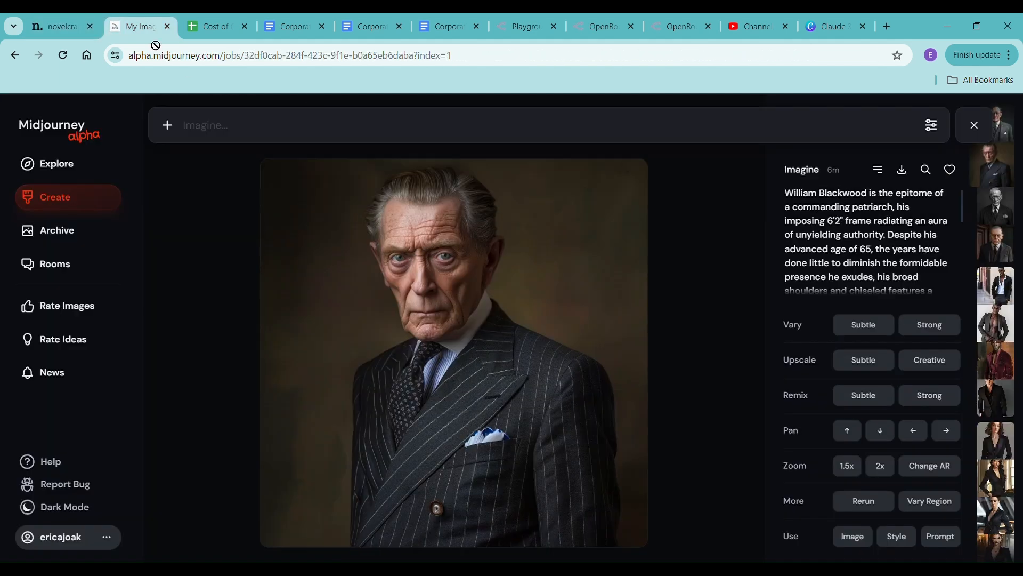
{"action": "left_click", "coordinate": [48, 25]}
{"action": "left_click_drag", "start_coordinate": [756, 221], "coordinate": [655, 213]}
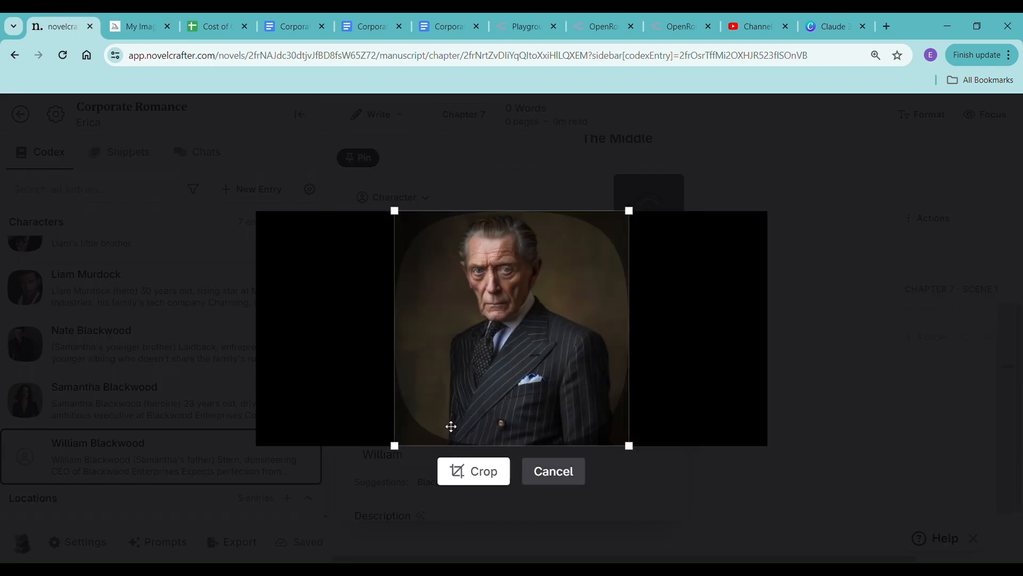
{"action": "left_click", "coordinate": [488, 479]}
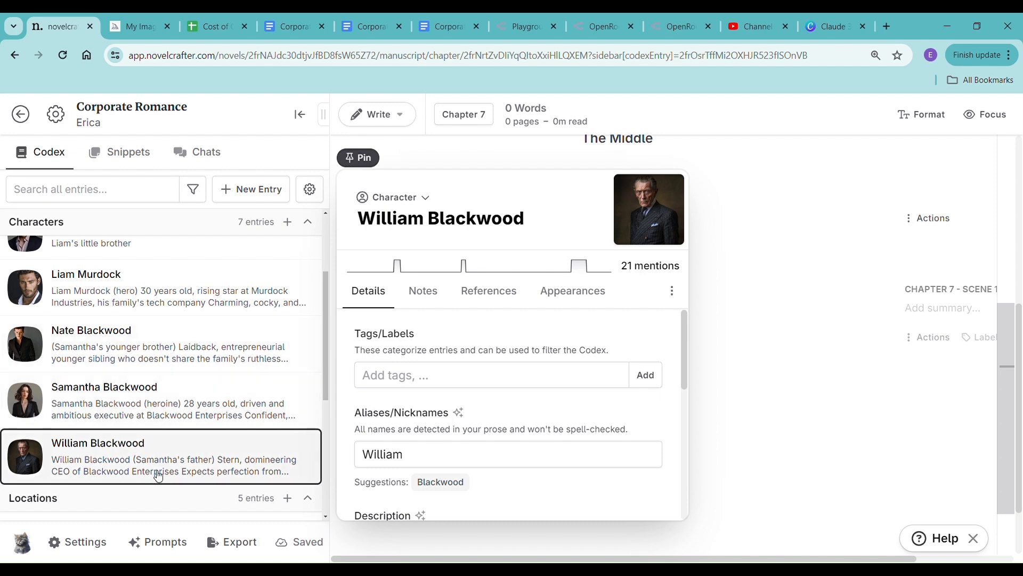
Step: Review the portraits of all the characters in the Codex list, from Elizabeth Murdock to William Blackwood
{"action": "scroll", "coordinate": [195, 415], "scroll_direction": "up", "scroll_amount": 1}
{"action": "scroll", "coordinate": [195, 415], "scroll_direction": "up", "scroll_amount": 2}
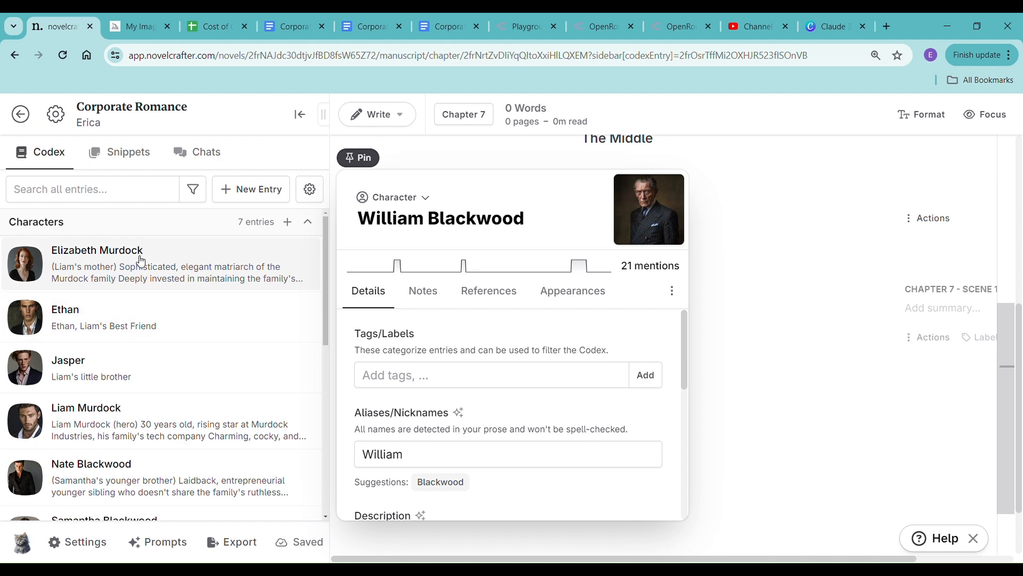
{"action": "scroll", "coordinate": [176, 388], "scroll_direction": "down", "scroll_amount": 5}
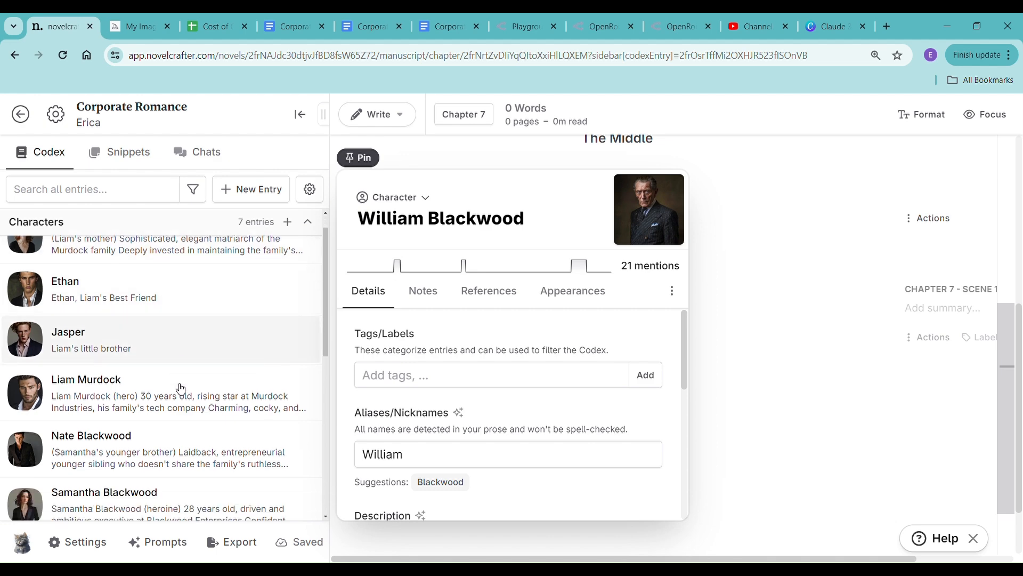
{"action": "scroll", "coordinate": [181, 388], "scroll_direction": "up", "scroll_amount": 5}
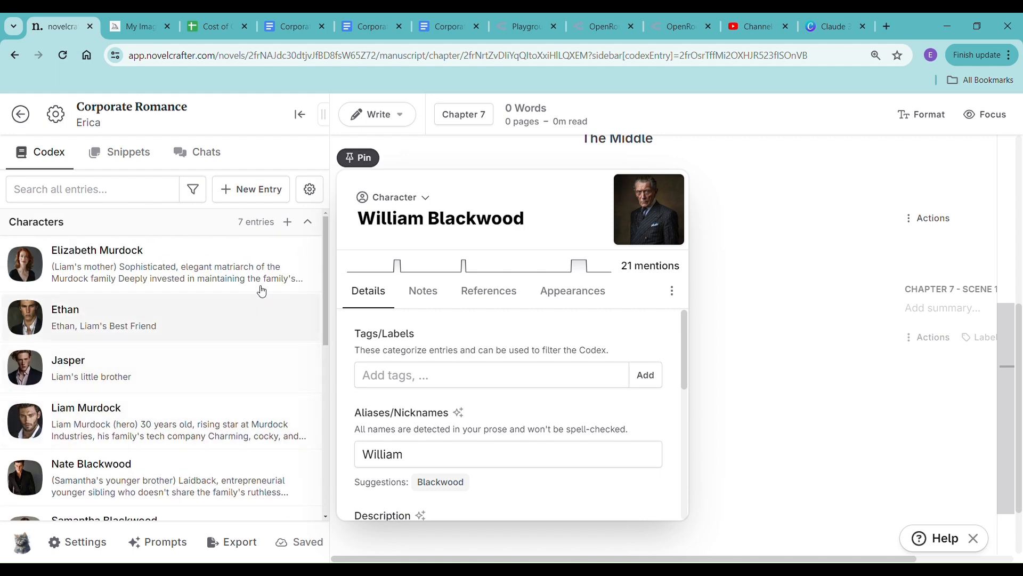
{"action": "scroll", "coordinate": [266, 276], "scroll_direction": "down", "scroll_amount": 1}
{"action": "scroll", "coordinate": [267, 276], "scroll_direction": "down", "scroll_amount": 3}
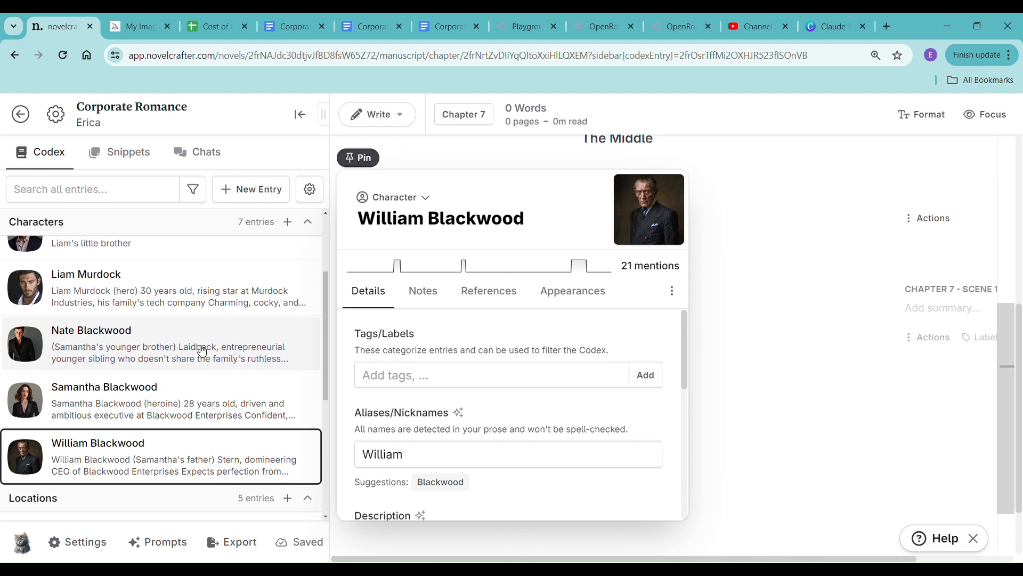
{"action": "scroll", "coordinate": [213, 302], "scroll_direction": "up", "scroll_amount": 1}
{"action": "scroll", "coordinate": [214, 301], "scroll_direction": "up", "scroll_amount": 2}
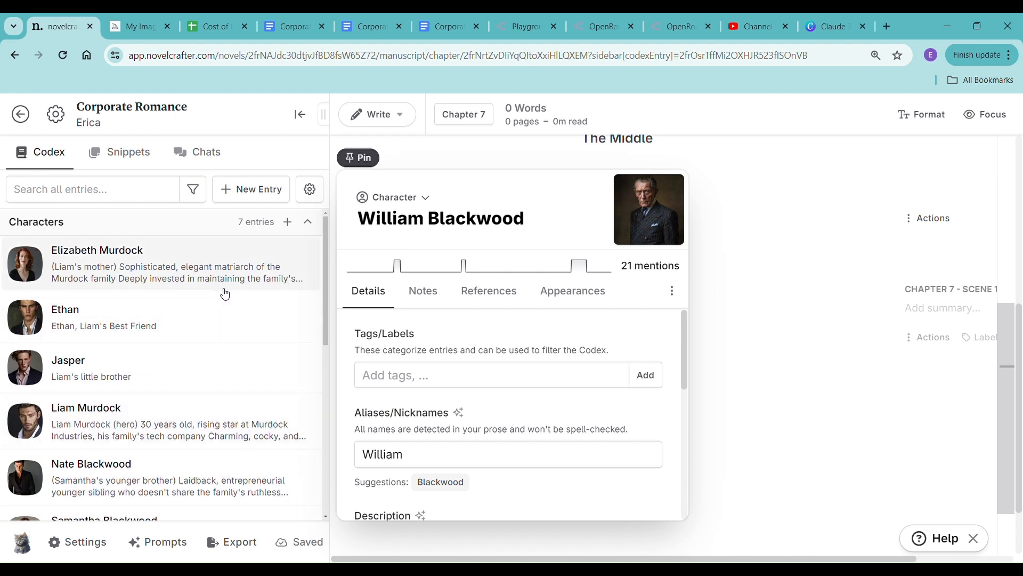
{"action": "scroll", "coordinate": [221, 299], "scroll_direction": "down", "scroll_amount": 3}
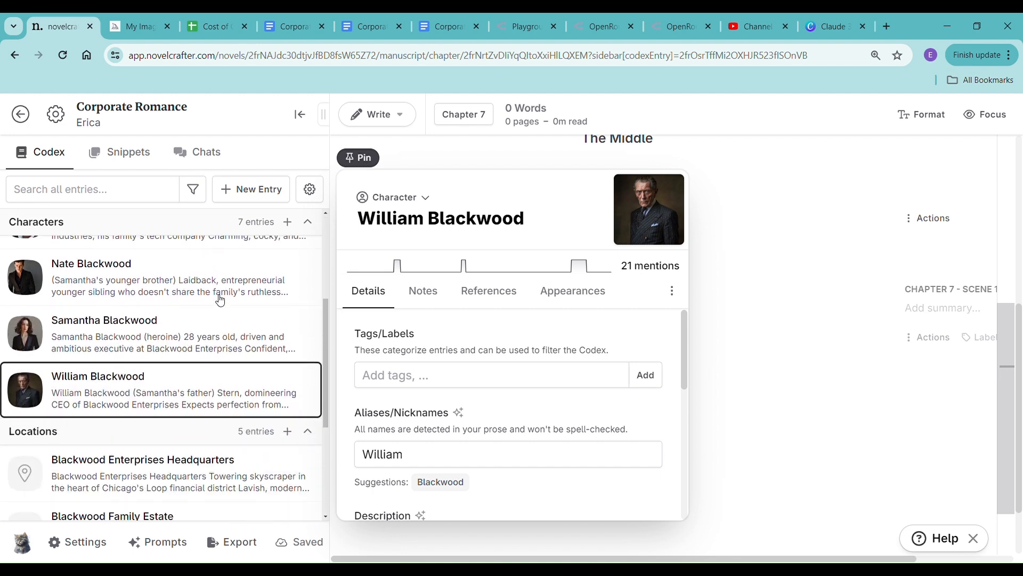
{"action": "scroll", "coordinate": [220, 301], "scroll_direction": "up", "scroll_amount": 3}
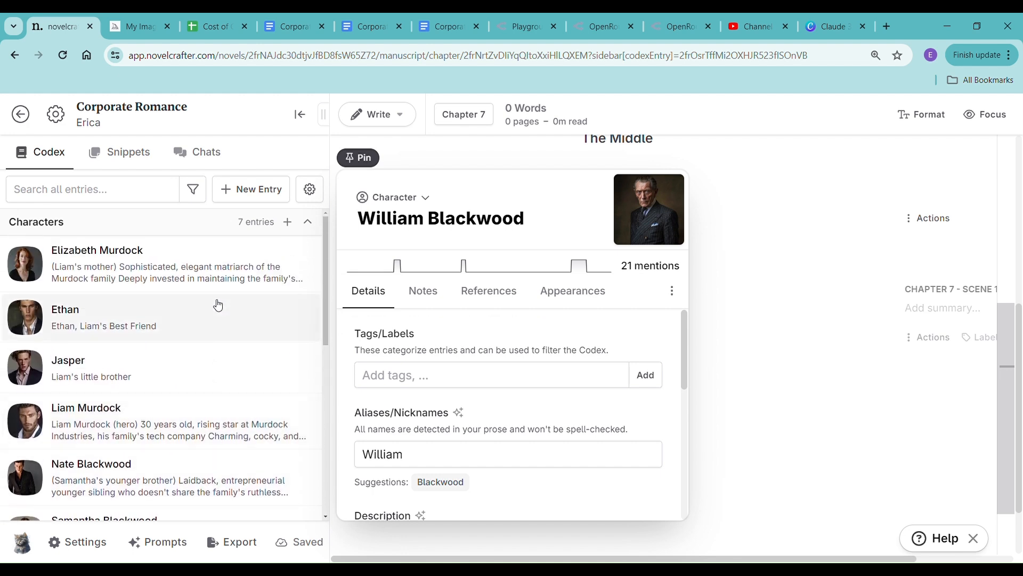
{"action": "scroll", "coordinate": [218, 303], "scroll_direction": "down", "scroll_amount": 2}
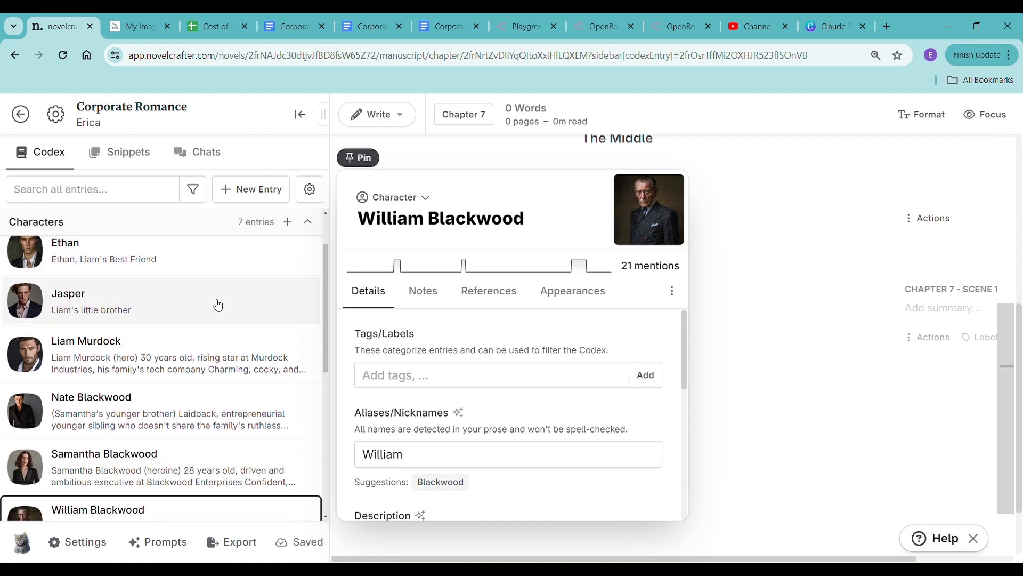